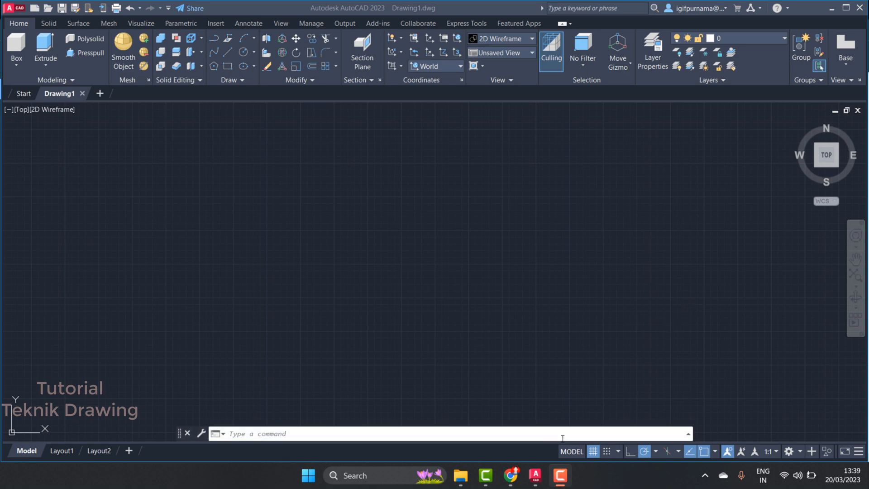
# Switch to the Flame Eater PDF in Chrome and examine the views and dimensions of bronze part 06.
pyautogui.click(511, 475)
pyautogui.keyDown('ctrl'); pyautogui.scroll(-3, 527, 237); pyautogui.keyUp('ctrl')
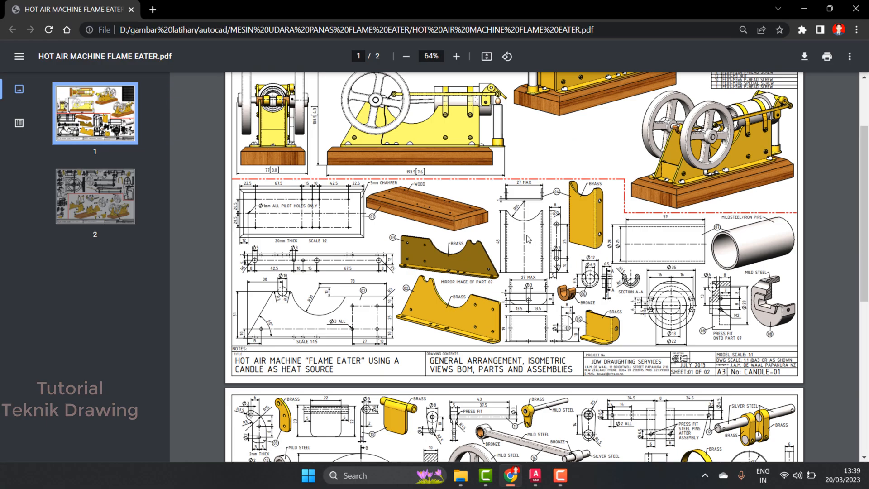
pyautogui.scroll(-1, 628, 302)
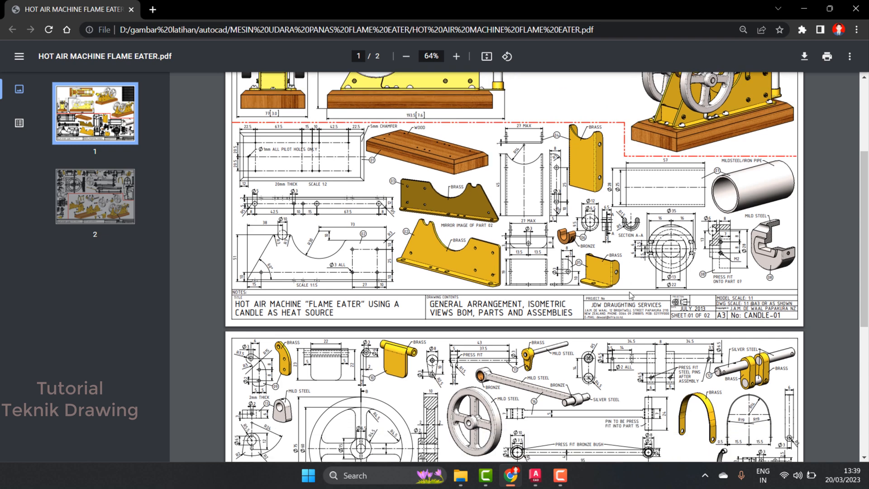
pyautogui.scroll(1, 628, 292)
pyautogui.keyDown('ctrl'); pyautogui.scroll(4, 615, 303); pyautogui.keyUp('ctrl')
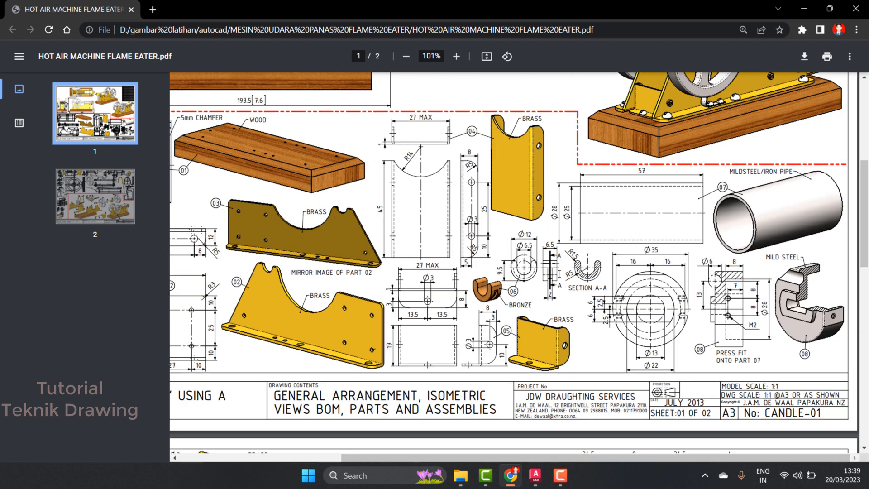
pyautogui.scroll(1, 498, 353)
pyautogui.scroll(-1, 497, 353)
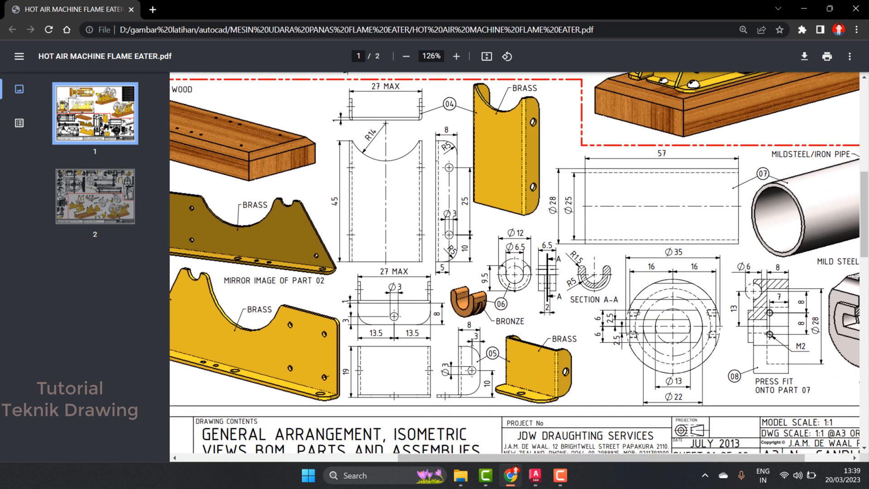
pyautogui.keyDown('ctrl'); pyautogui.scroll(2, 498, 354); pyautogui.keyUp('ctrl')
pyautogui.keyDown('ctrl'); pyautogui.scroll(-2, 494, 281); pyautogui.keyUp('ctrl')
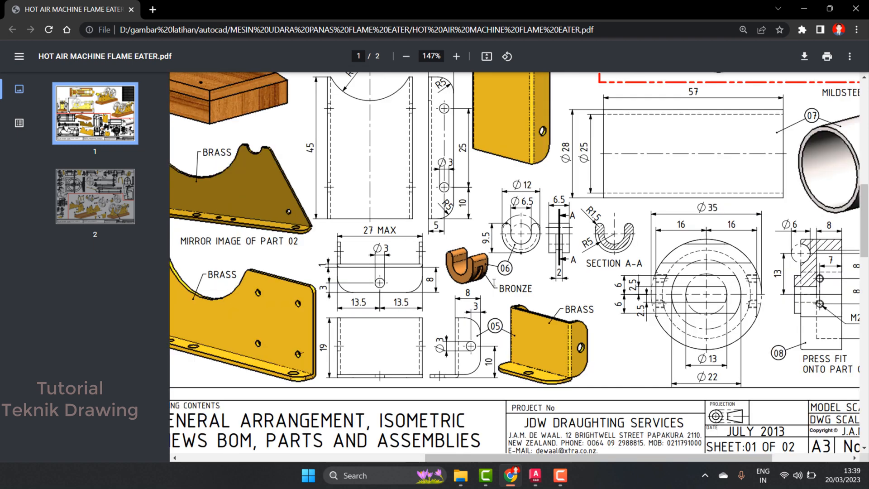
pyautogui.keyDown('ctrl'); pyautogui.scroll(3, 493, 283); pyautogui.keyUp('ctrl')
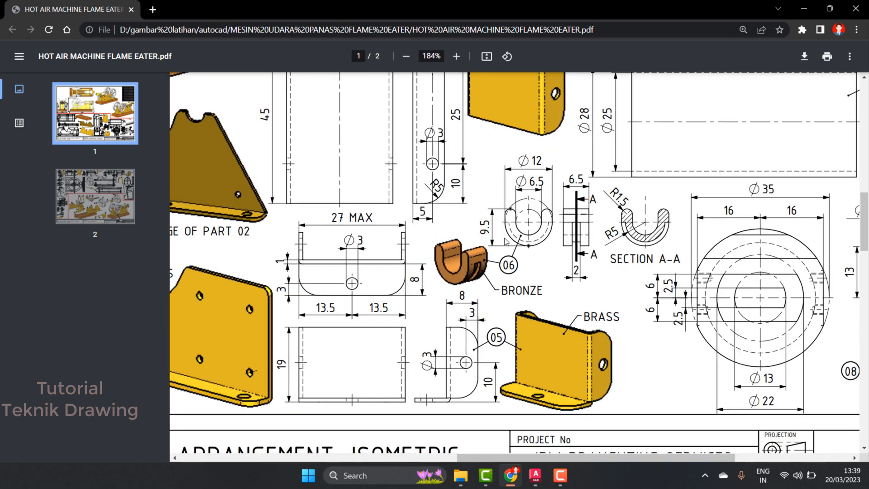
pyautogui.scroll(-1, 494, 254)
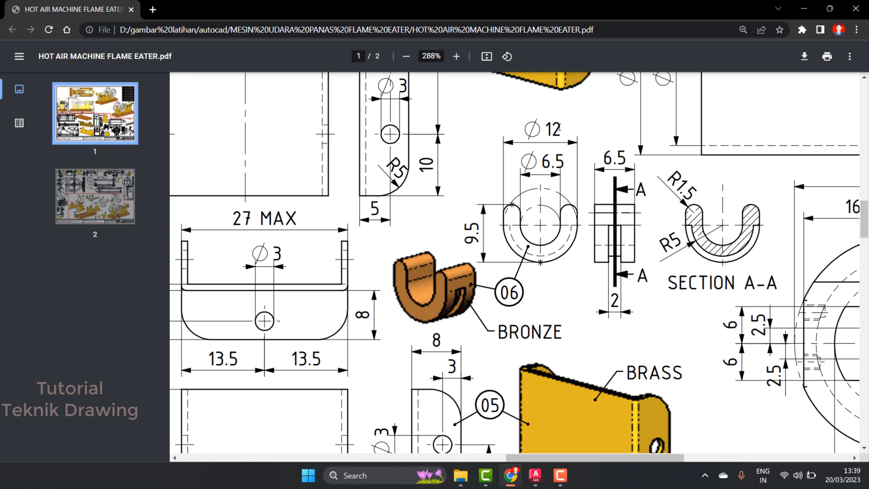
pyautogui.moveTo(542, 161); pyautogui.dragTo(576, 181)
pyautogui.click(575, 181)
# In AutoCAD, draw a circle of radius 6 near the middle of the empty drawing.
pyautogui.click(535, 475)
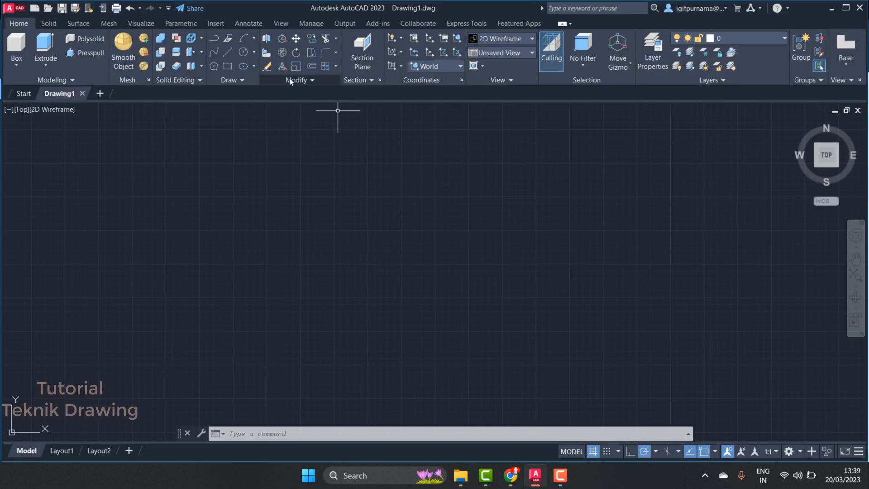
pyautogui.click(243, 52)
pyautogui.click(455, 246)
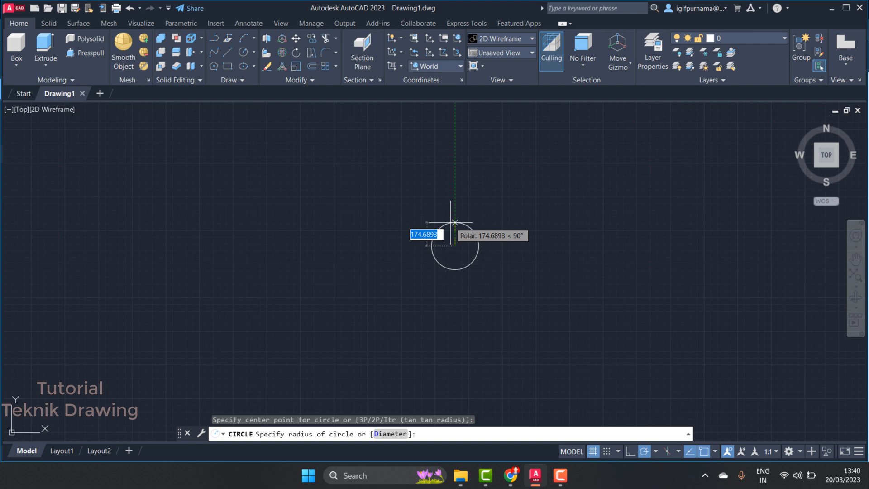
pyautogui.write('6')
pyautogui.press('Return')
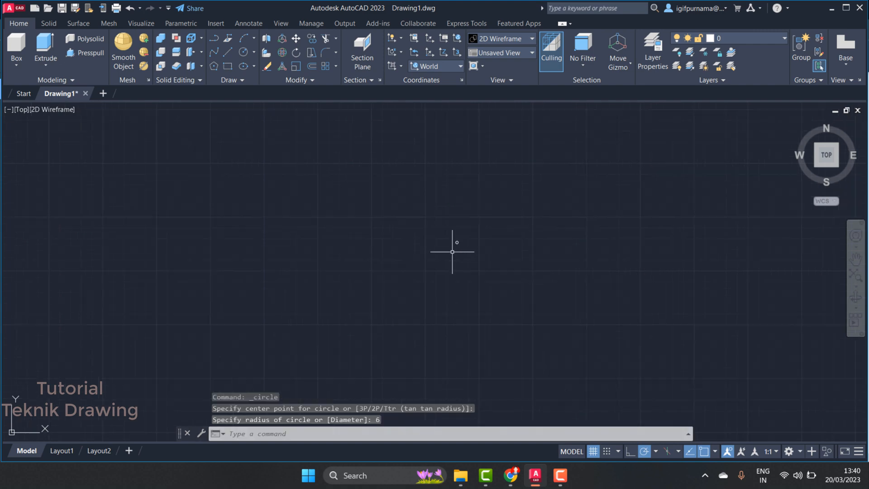
# Check part 06's diameters in the PDF and draw a concentric circle of radius 3.25 inside the outer circle.
pyautogui.scroll(8, 452, 244)
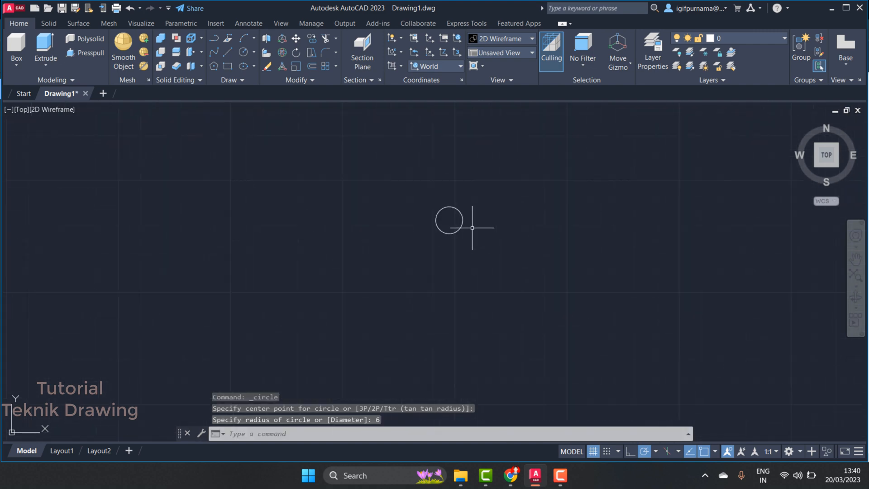
pyautogui.moveTo(511, 476); pyautogui.dragTo(565, 478)
pyautogui.click(564, 477)
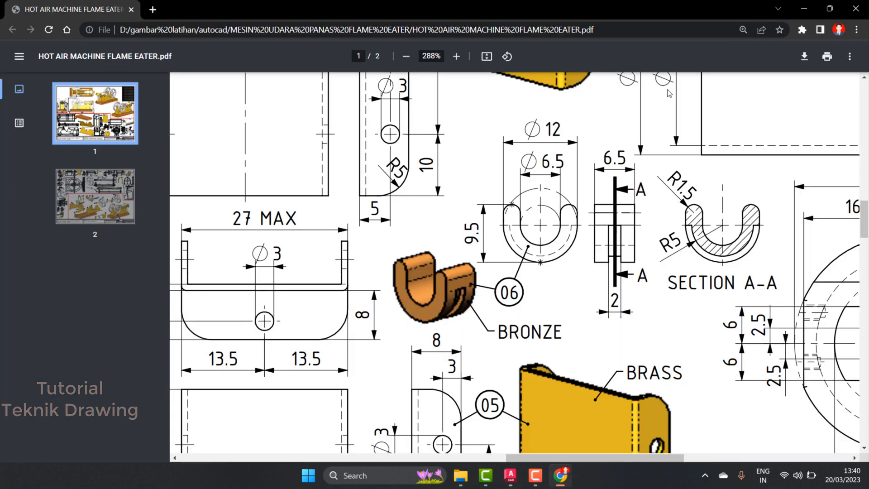
pyautogui.click(804, 8)
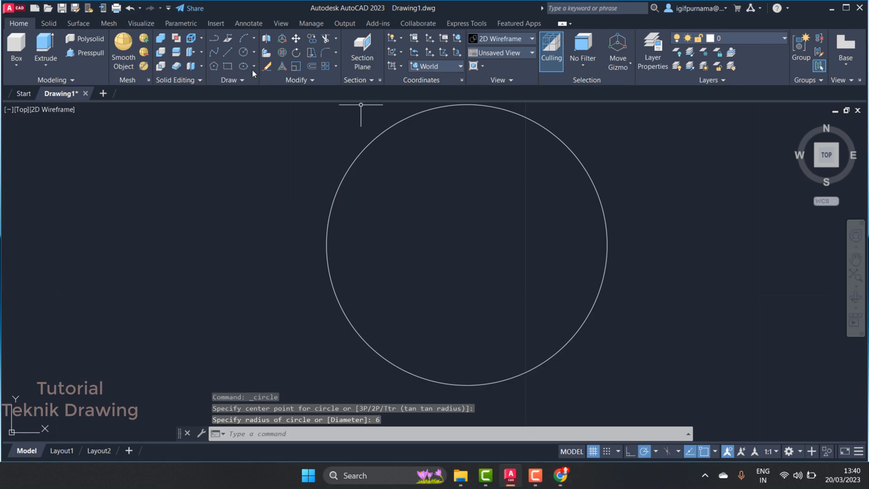
pyautogui.click(248, 58)
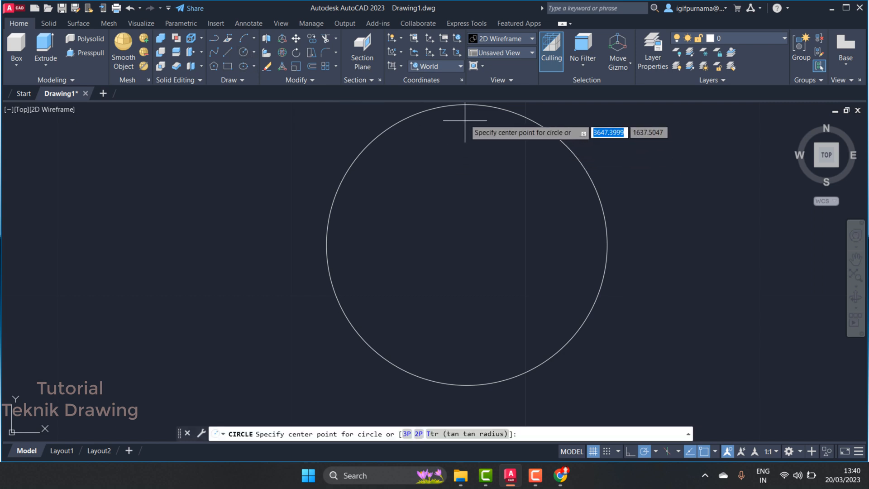
pyautogui.click(466, 245)
pyautogui.write('3')
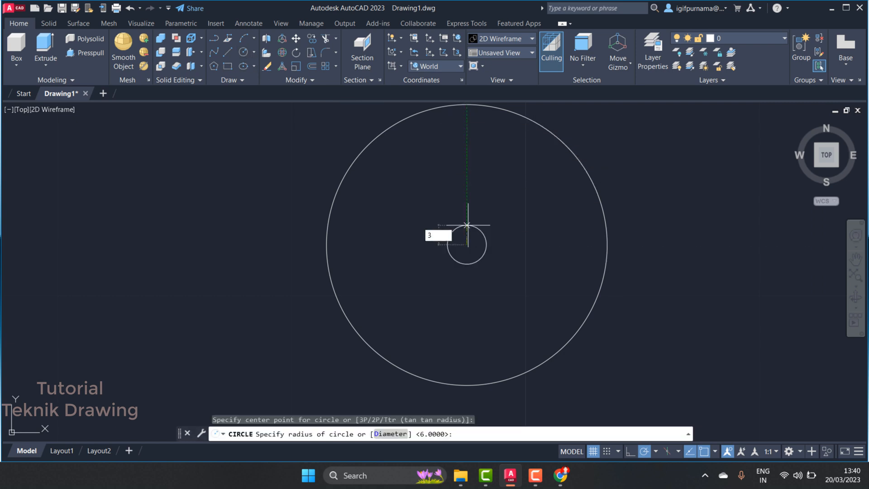
pyautogui.write('.')
pyautogui.write('25')
pyautogui.press('Return')
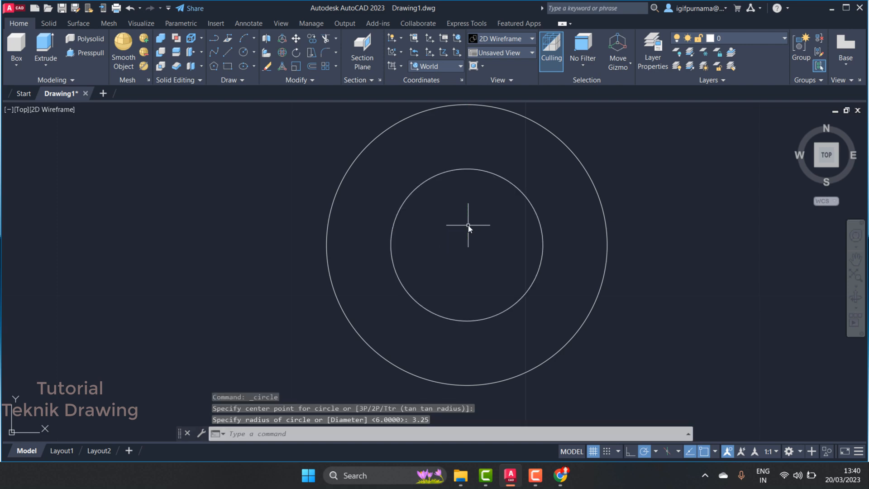
# Check part 06's height in the PDF and draw a 9.5 vertical line upward from the outer circle's bottom quadrant.
pyautogui.click(561, 475)
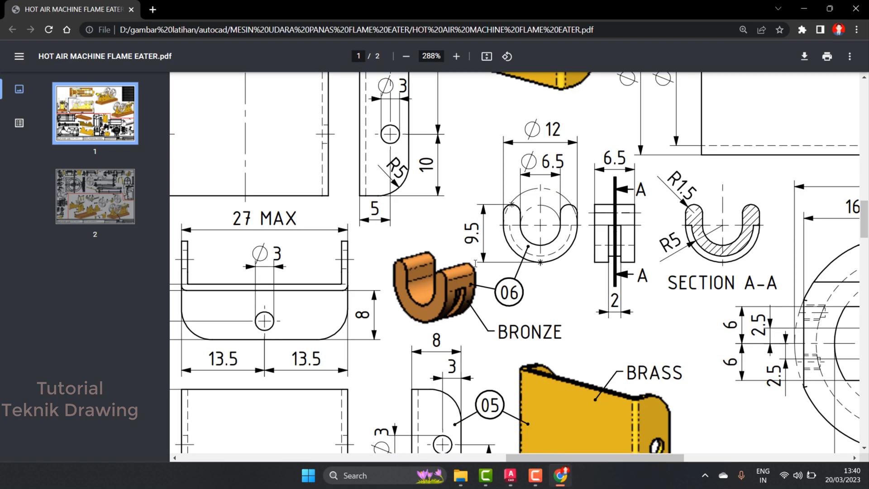
pyautogui.scroll(-1, 477, 260)
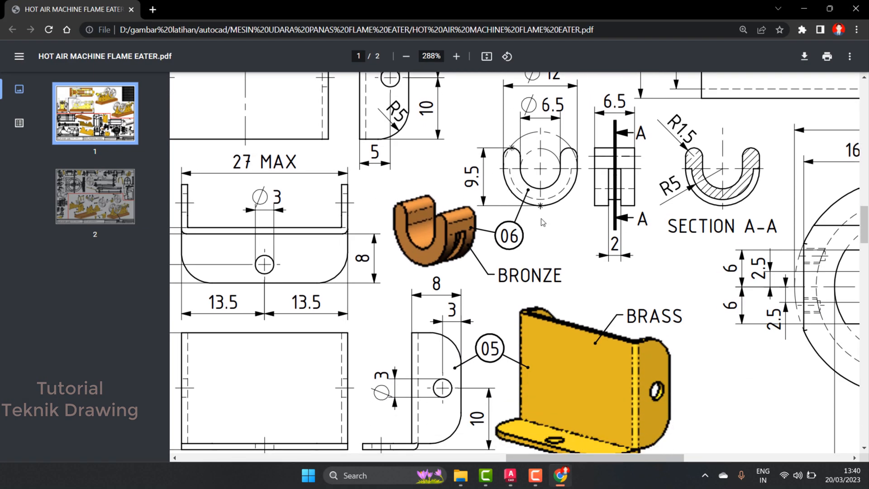
pyautogui.scroll(1, 539, 219)
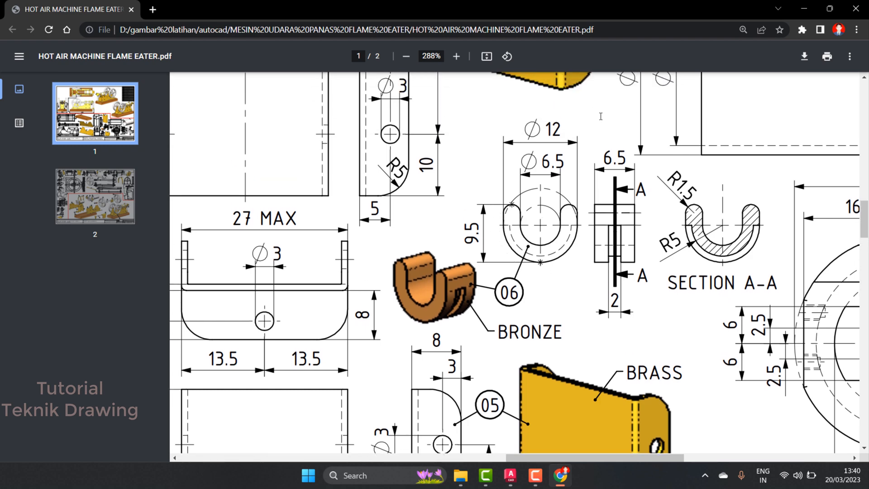
pyautogui.click(804, 8)
pyautogui.click(228, 52)
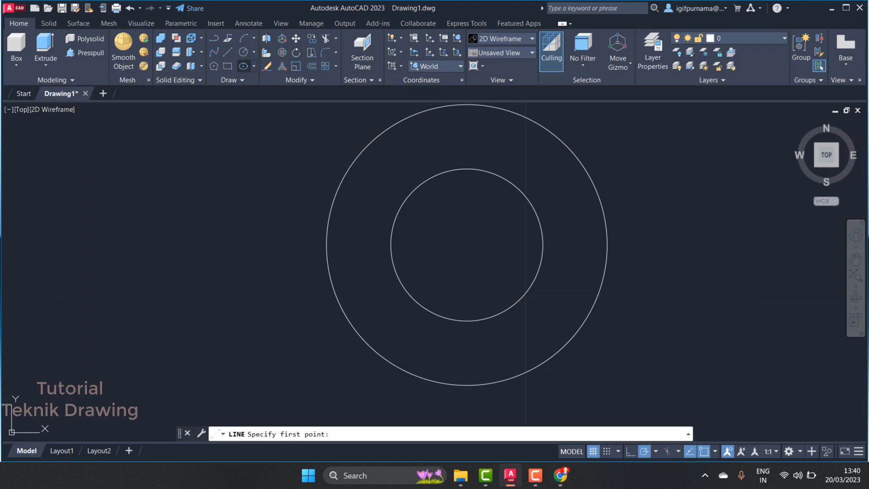
pyautogui.click(467, 385)
pyautogui.write('9')
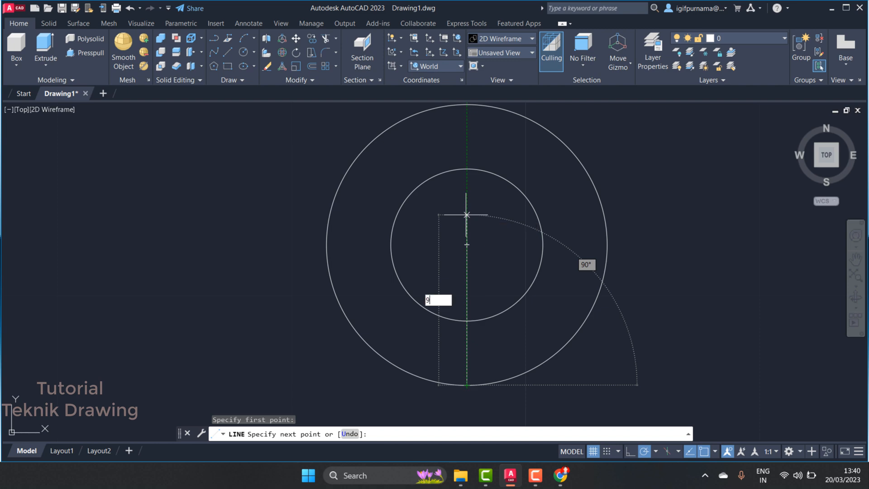
pyautogui.write('.5')
pyautogui.press('Return')
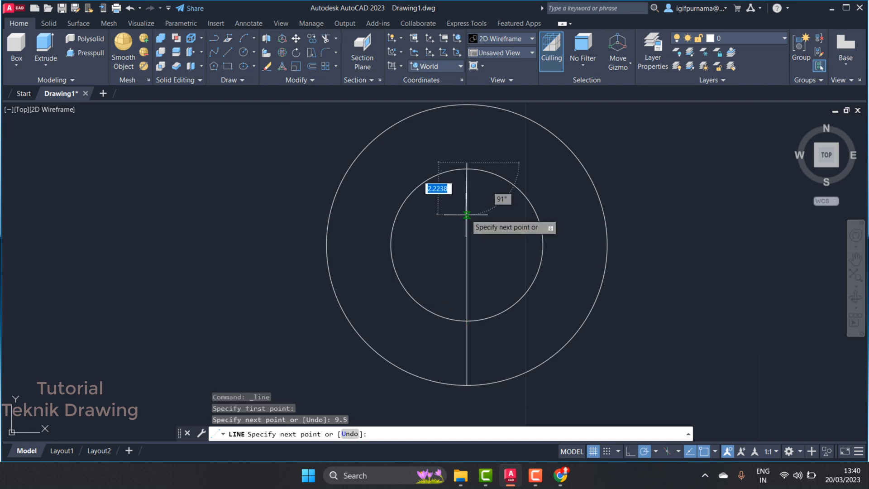
# Continue with a horizontal line through the vertical line's upper end, extending past the outer circle on both sides.
pyautogui.click(655, 162)
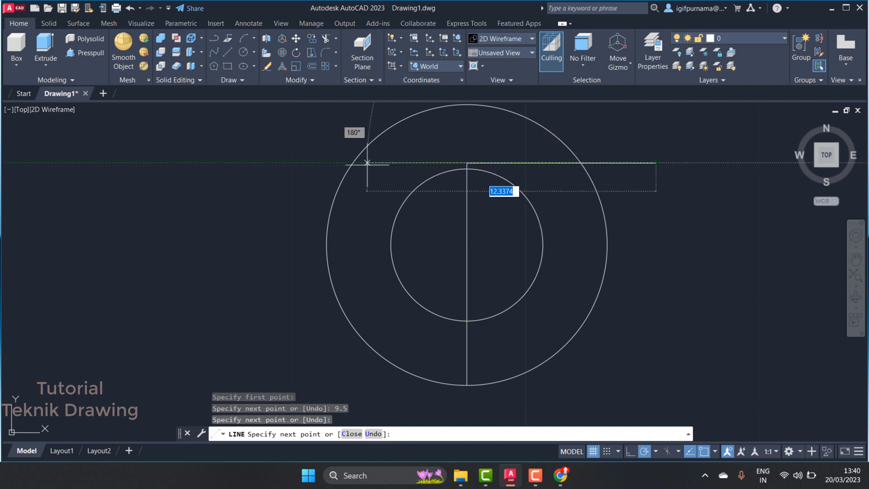
pyautogui.click(243, 163)
pyautogui.rightClick(243, 169)
pyautogui.click(292, 176)
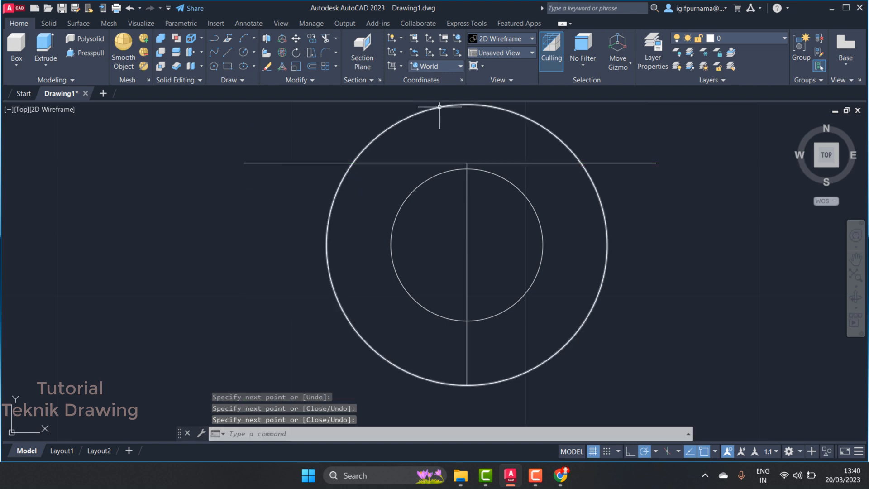
# Trim away the outer circle's arc above the horizontal line.
pyautogui.click(326, 39)
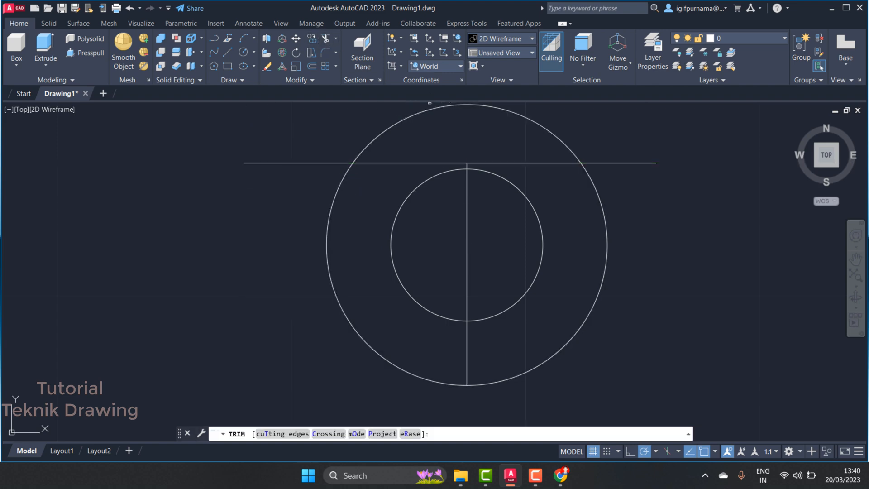
pyautogui.click(390, 121)
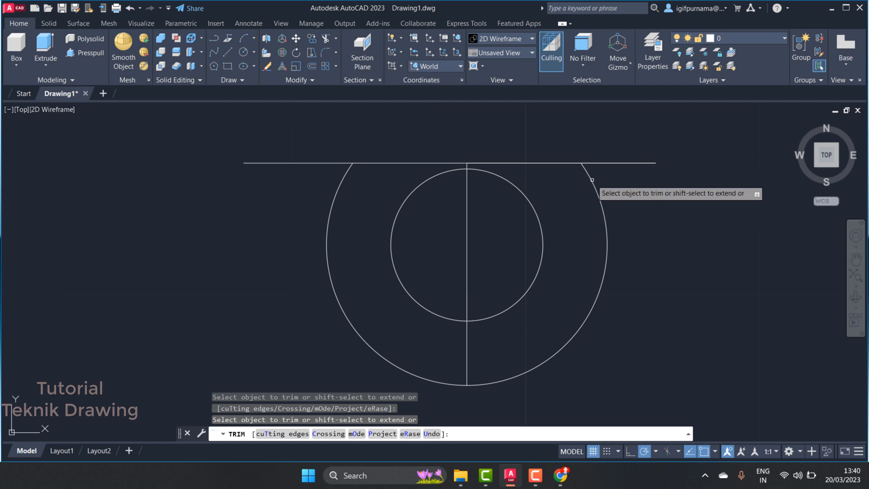
pyautogui.rightClick(656, 183)
pyautogui.click(670, 192)
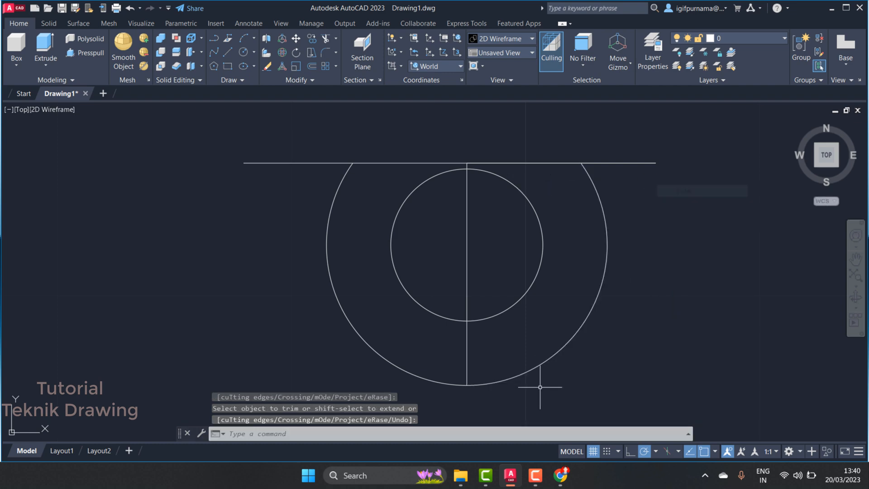
# Recheck part 06's front view in the PDF and divide its 6.5 inner diameter by 2 in Calculator.
pyautogui.click(561, 475)
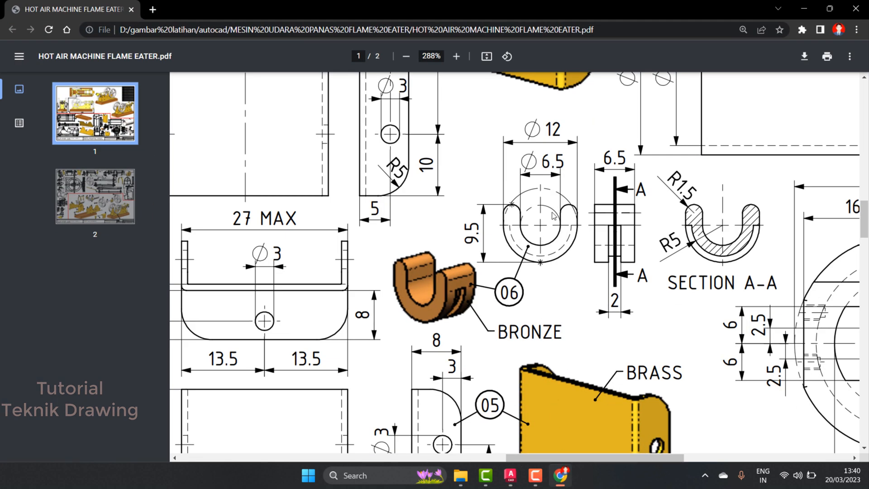
pyautogui.scroll(2, 567, 237)
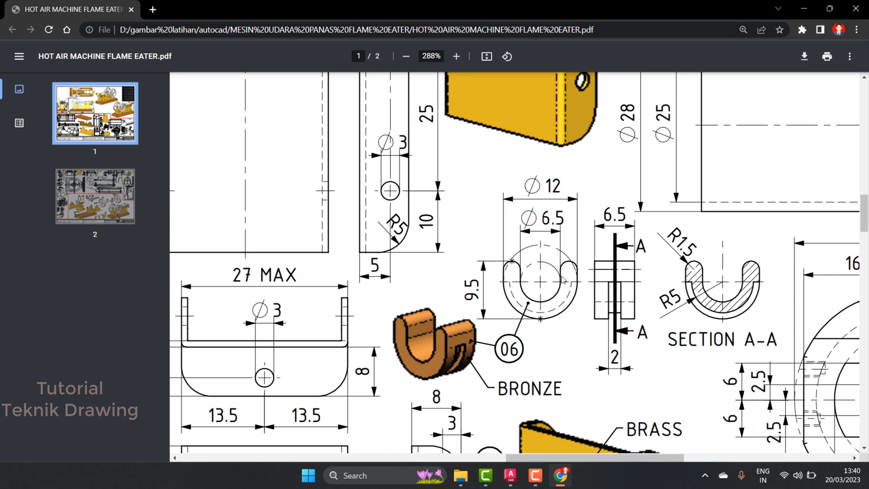
pyautogui.click(804, 8)
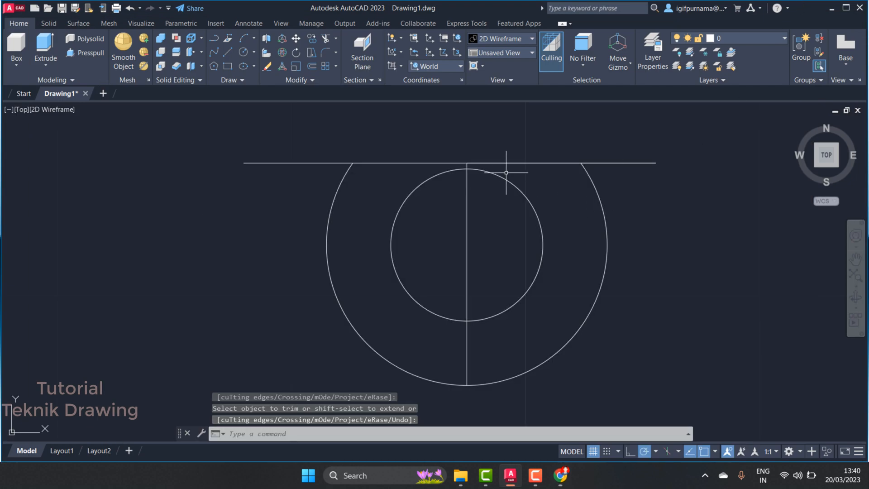
pyautogui.click(566, 478)
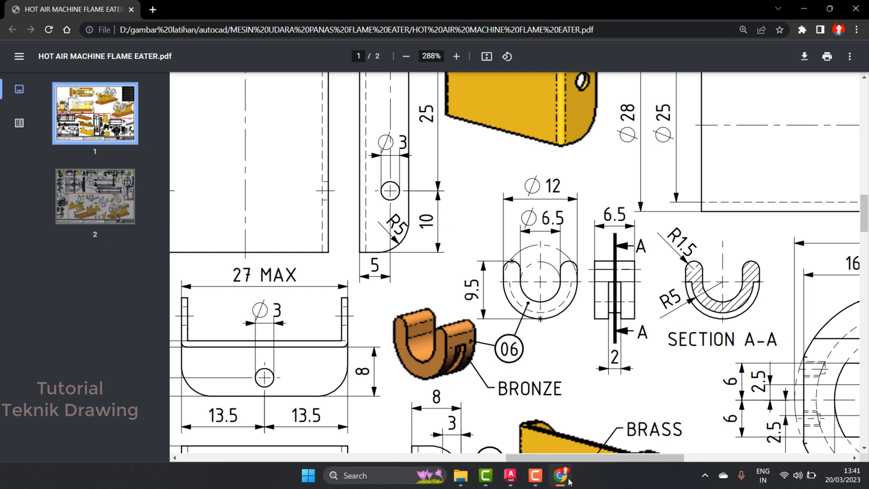
pyautogui.click(568, 482)
pyautogui.moveTo(429, 475)
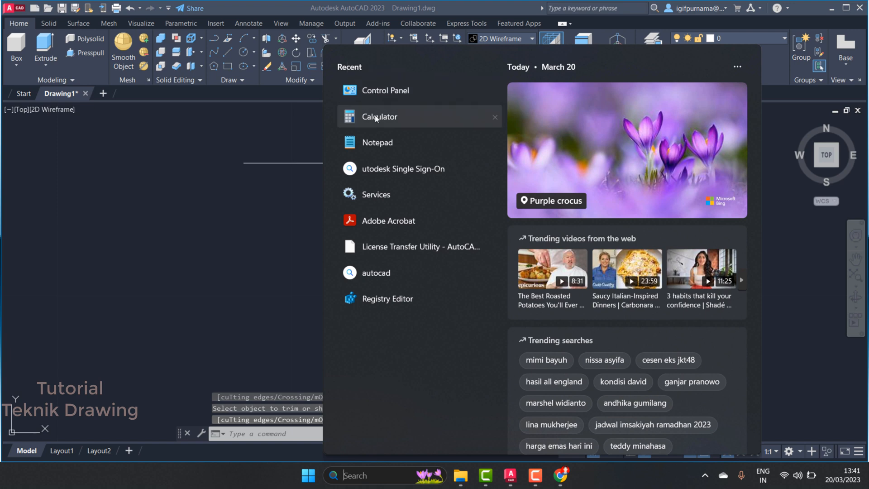
pyautogui.click(376, 118)
pyautogui.click(762, 359)
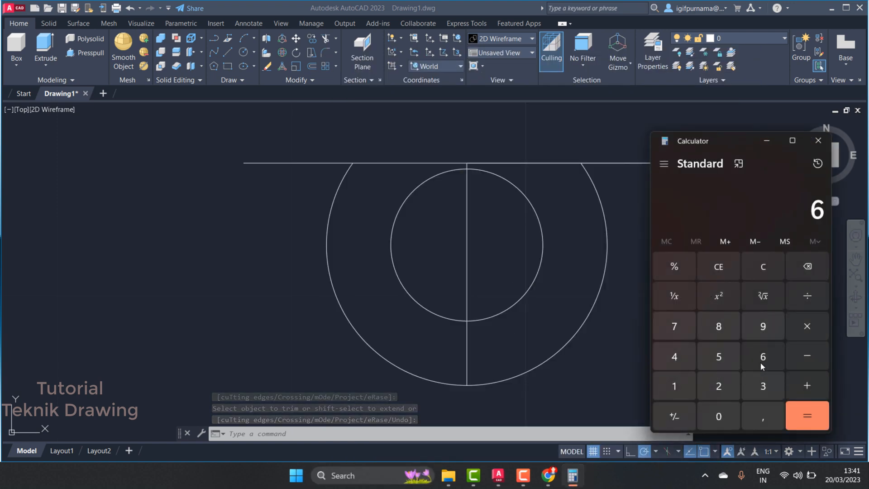
pyautogui.click(761, 417)
pyautogui.click(719, 360)
pyautogui.click(807, 295)
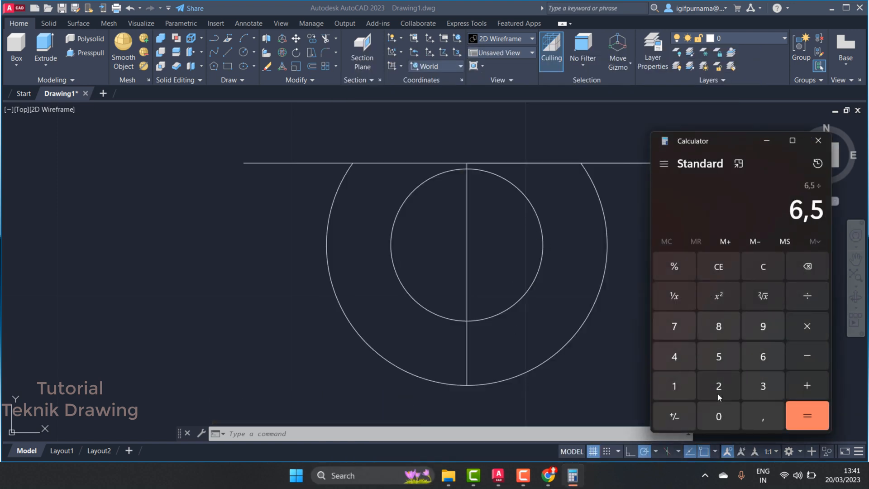
pyautogui.click(717, 392)
pyautogui.click(795, 411)
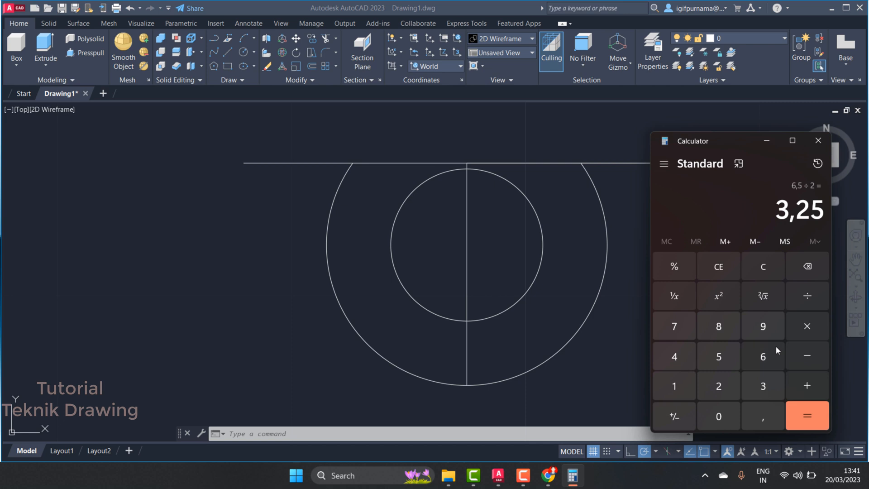
# Draw a circle of radius 3.25 on the existing inner circle's centre.
pyautogui.click(640, 236)
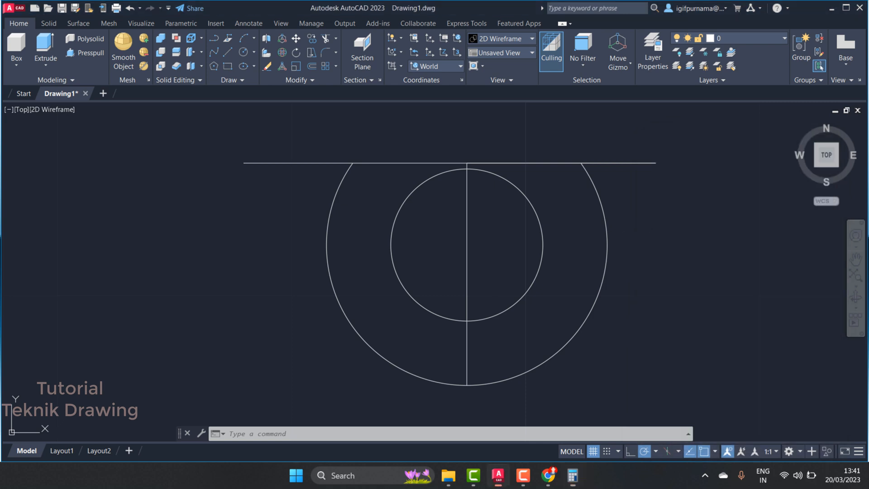
pyautogui.click(245, 52)
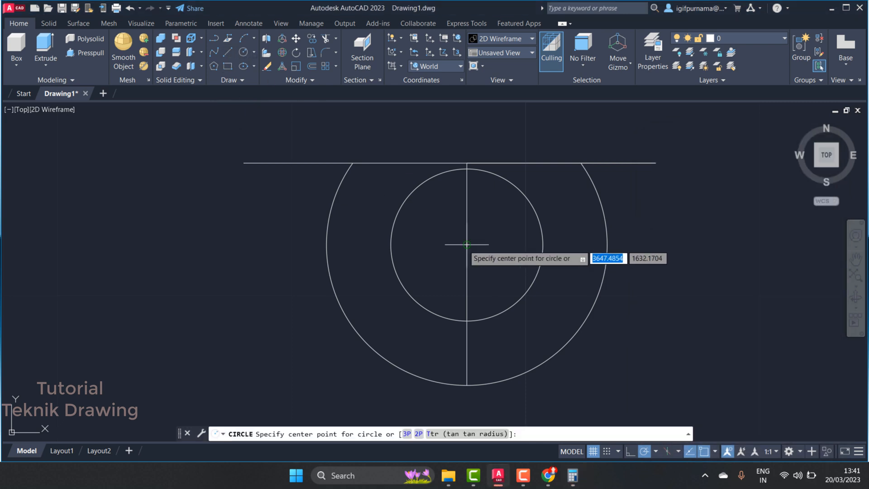
pyautogui.click(466, 245)
pyautogui.rightClick(467, 228)
pyautogui.click(491, 238)
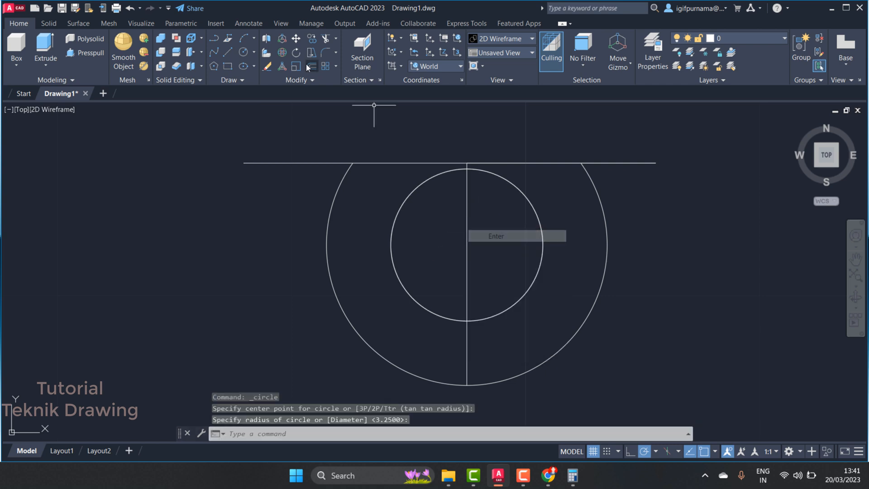
# Erase the overlapping inner circles.
pyautogui.click(267, 66)
pyautogui.click(555, 238)
pyautogui.click(528, 217)
pyautogui.press('Return')
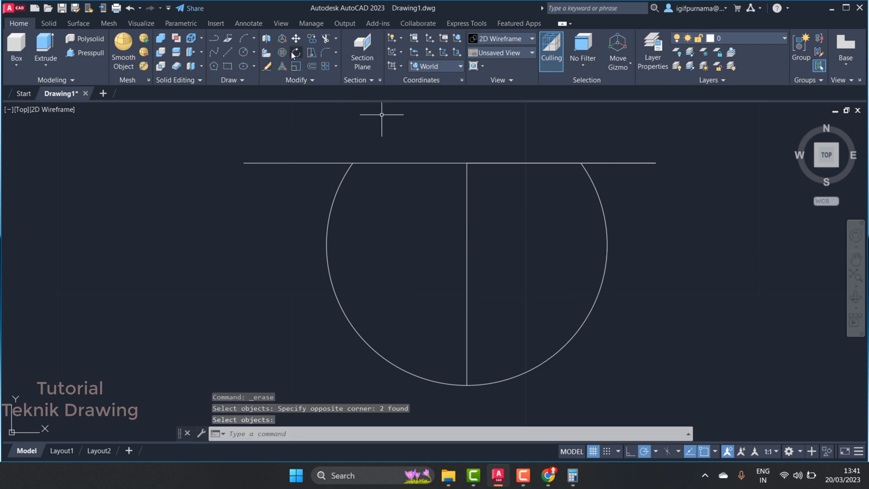
pyautogui.click(244, 52)
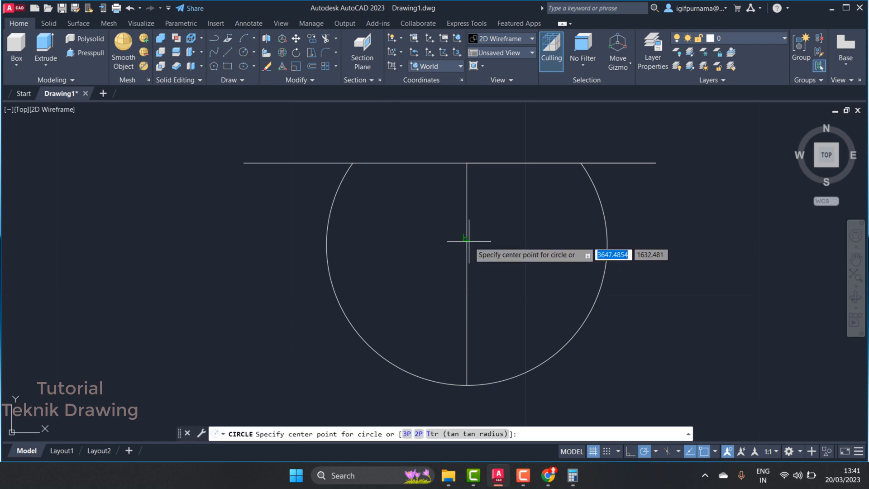
pyautogui.click(466, 238)
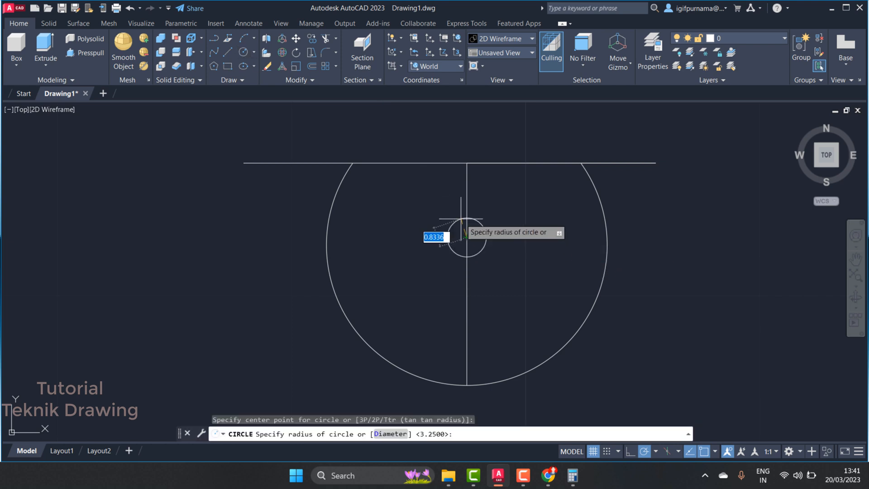
pyautogui.press('Escape')
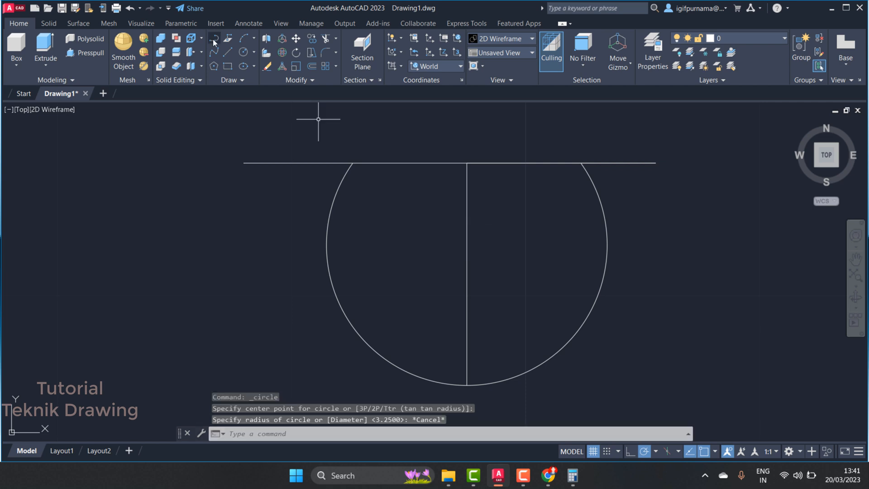
# Draw an inner circle of radius 3.25 concentric with the outer arc.
pyautogui.press('Return')
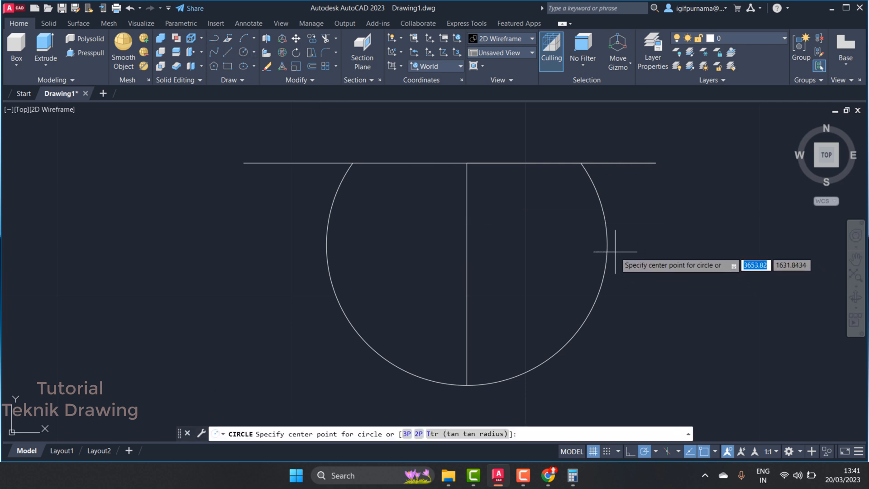
pyautogui.click(467, 244)
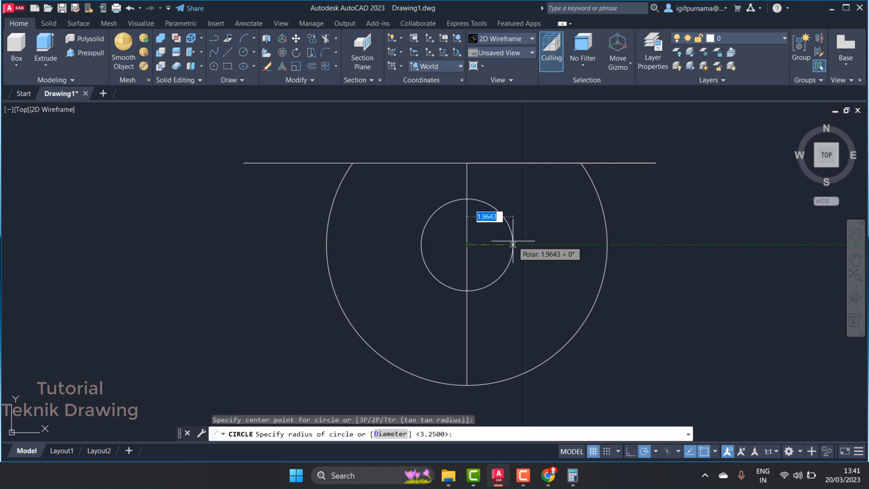
pyautogui.write('3.25')
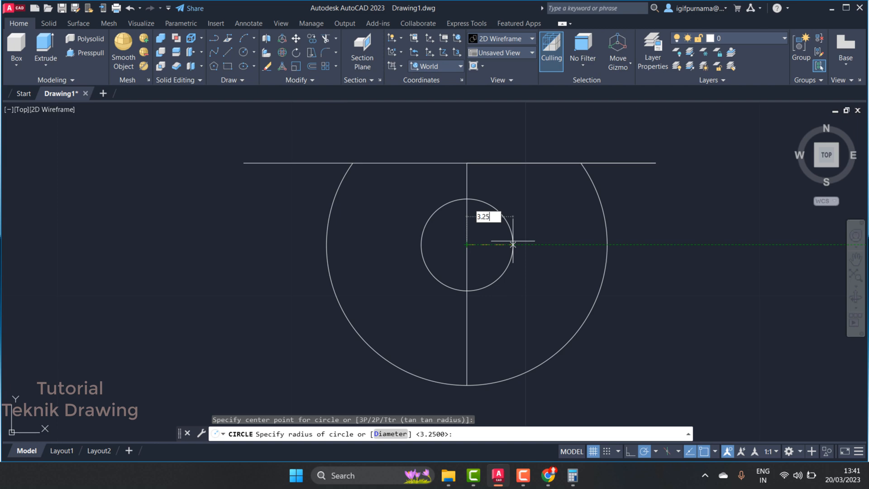
pyautogui.press('Return')
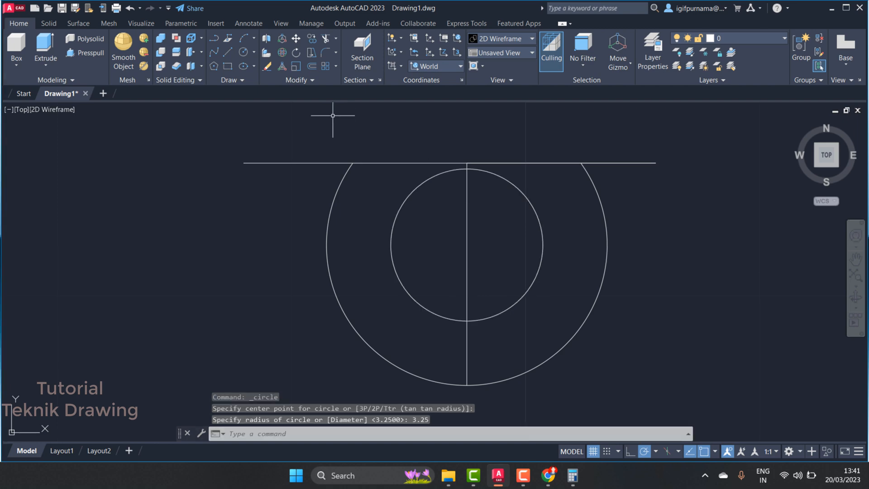
# Erase the vertical line running through the circle's centre.
pyautogui.click(267, 67)
pyautogui.click(482, 237)
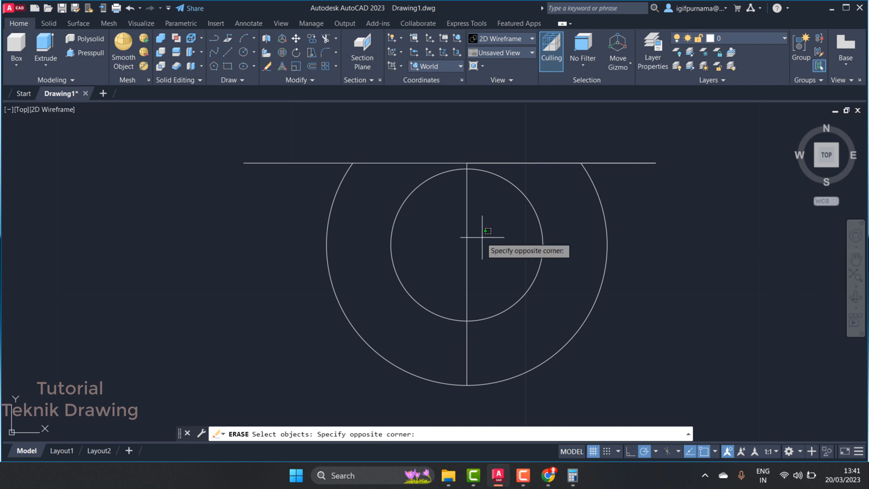
pyautogui.click(467, 222)
pyautogui.press('Return')
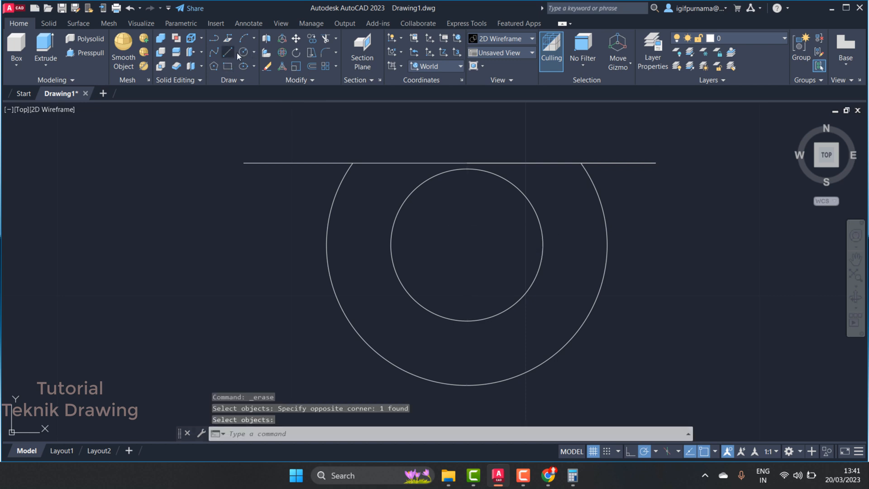
# Redraw the vertical line 9.5 long upward from the outer arc's bottom quadrant, checking part 06's height in the PDF.
pyautogui.click(228, 52)
pyautogui.click(466, 385)
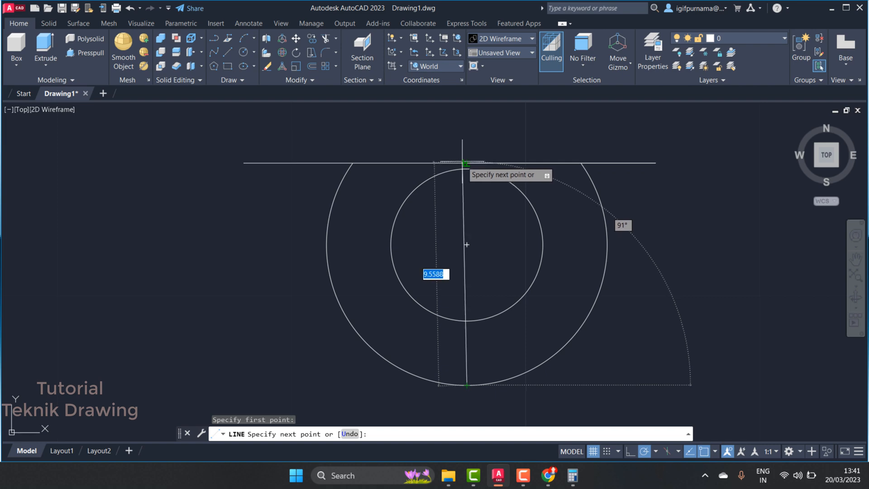
pyautogui.click(550, 482)
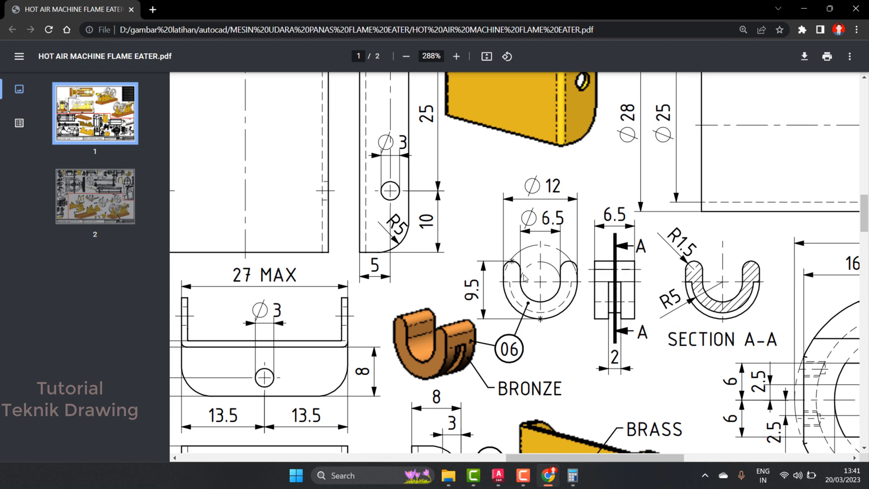
pyautogui.click(804, 8)
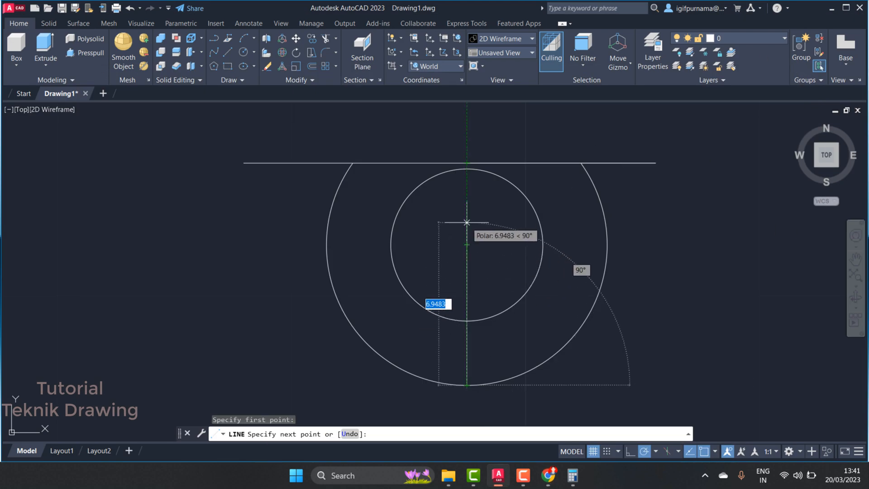
pyautogui.write('9.5')
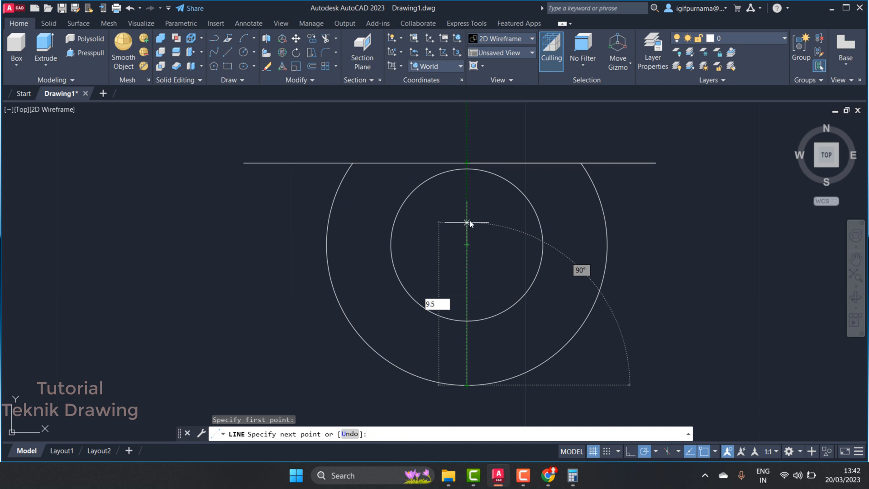
pyautogui.press('Return')
pyautogui.press('Return')
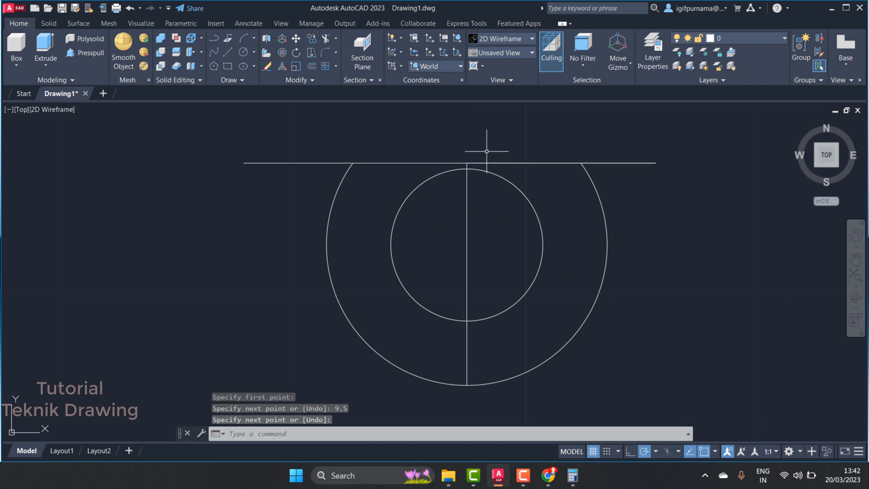
# Draw a vertical line from the inner circle's right quadrant up past the horizontal line, checking part 06's front view in the PDF.
pyautogui.scroll(3, 482, 140)
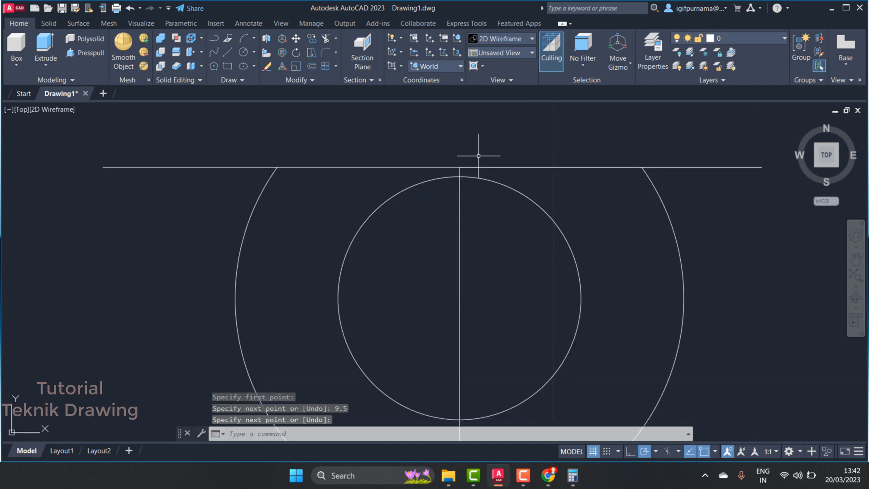
pyautogui.click(230, 52)
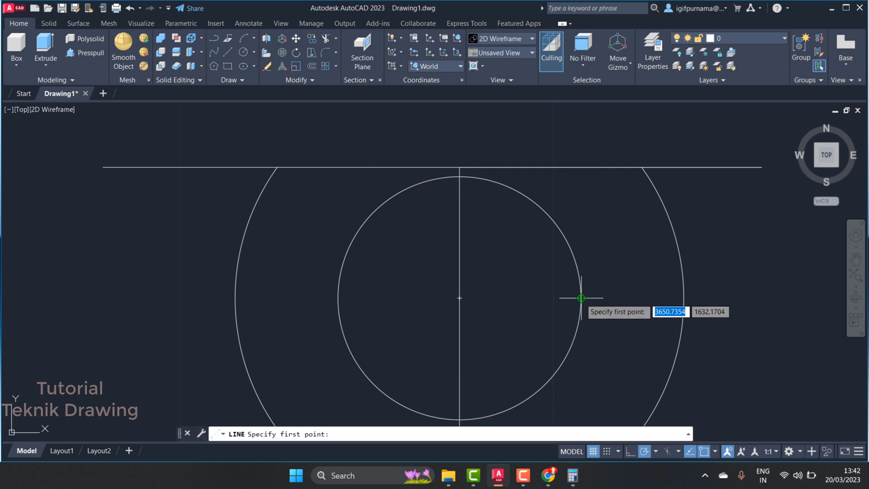
pyautogui.click(581, 298)
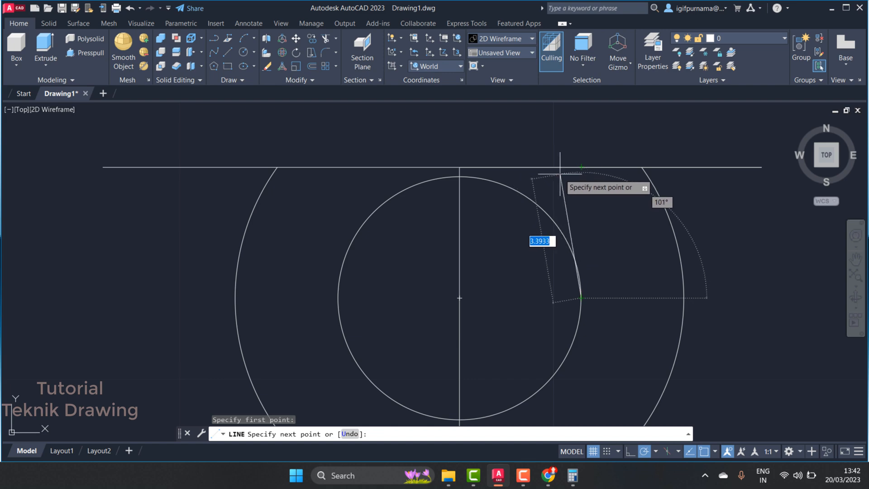
pyautogui.click(543, 479)
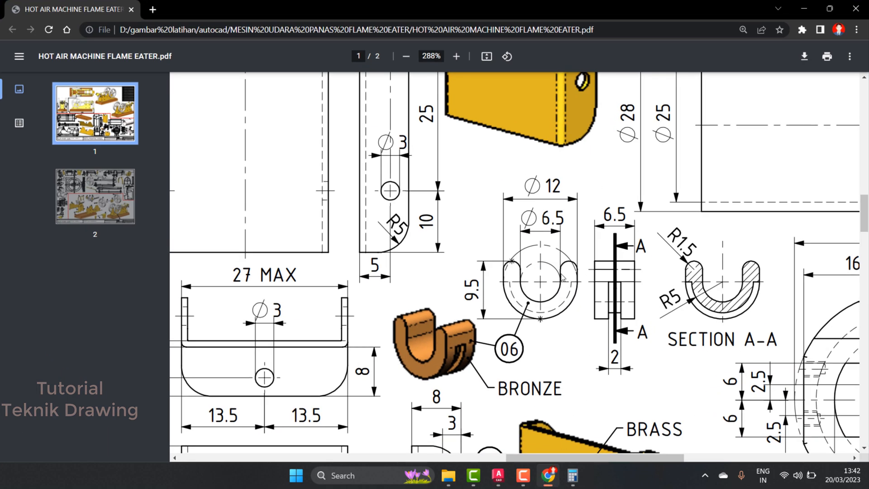
pyautogui.click(800, 9)
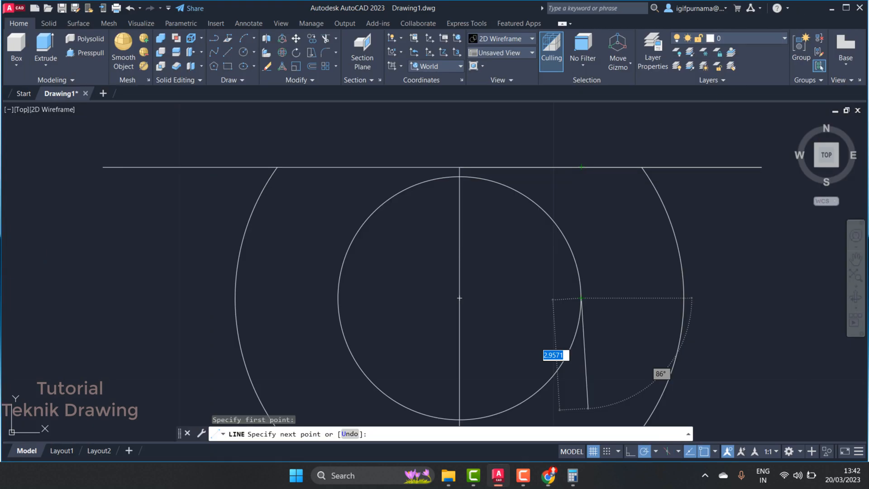
pyautogui.click(581, 131)
pyautogui.rightClick(582, 132)
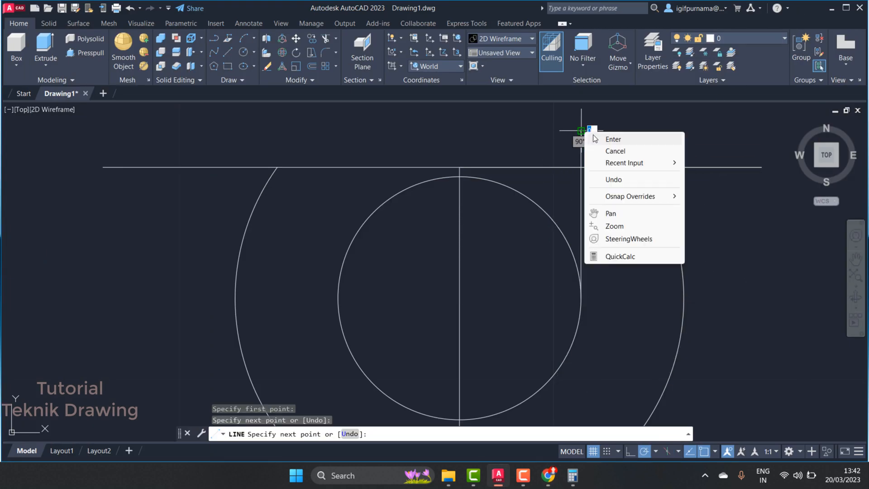
pyautogui.click(612, 138)
# Draw a vertical line from the inner circle's left quadrant up past the horizontal line.
pyautogui.click(226, 53)
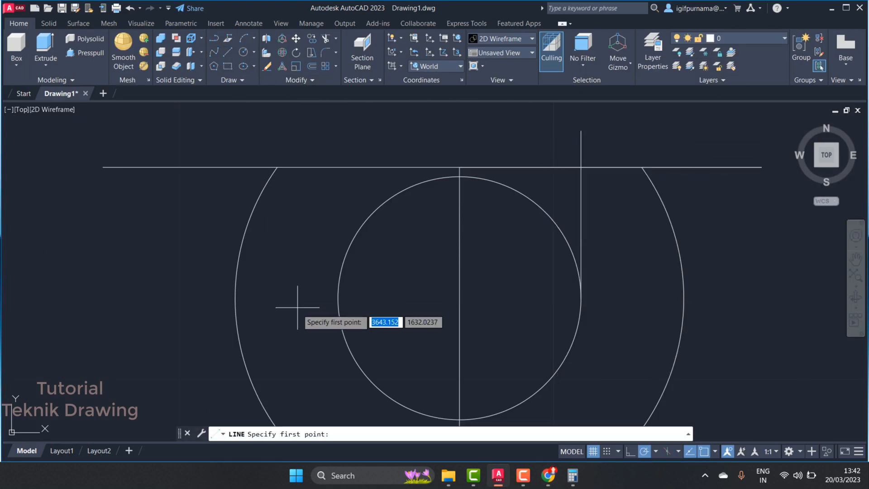
pyautogui.click(338, 298)
pyautogui.click(337, 167)
pyautogui.rightClick(344, 137)
pyautogui.click(353, 148)
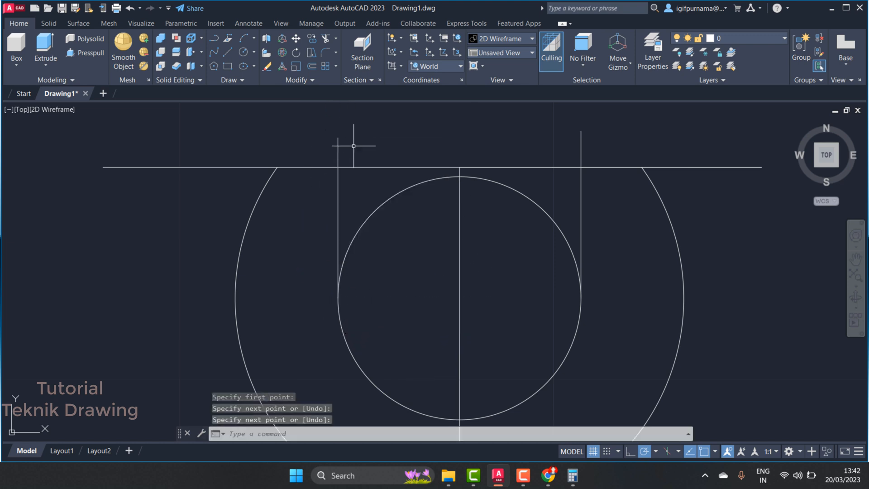
# Draw a vertical line from the outer arc's right quadrant up past the horizontal line.
pyautogui.write('L')
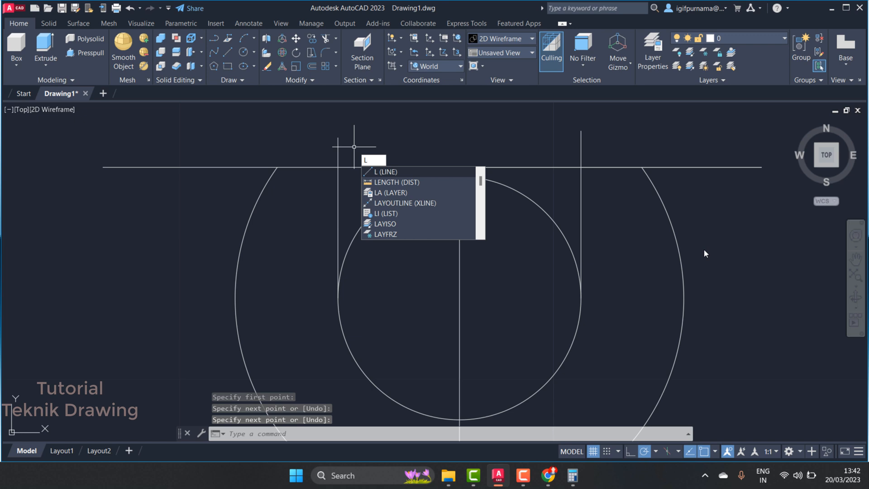
pyautogui.press('Return')
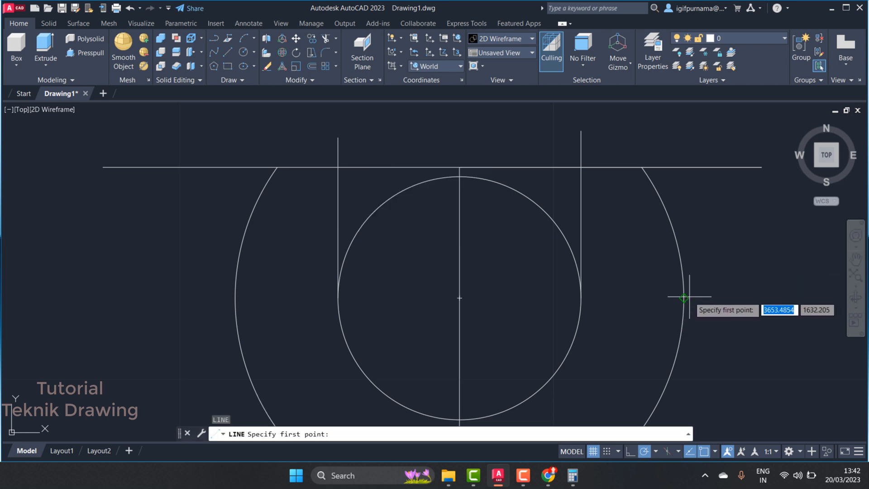
pyautogui.click(684, 297)
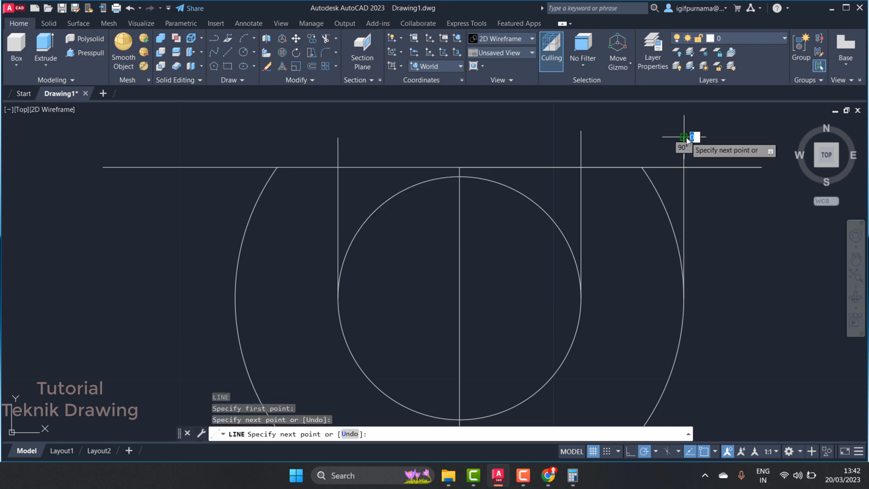
pyautogui.rightClick(686, 137)
pyautogui.click(694, 144)
# Draw a vertical line from the outer arc's left quadrant up past the horizontal line.
pyautogui.write('L')
pyautogui.press('Return')
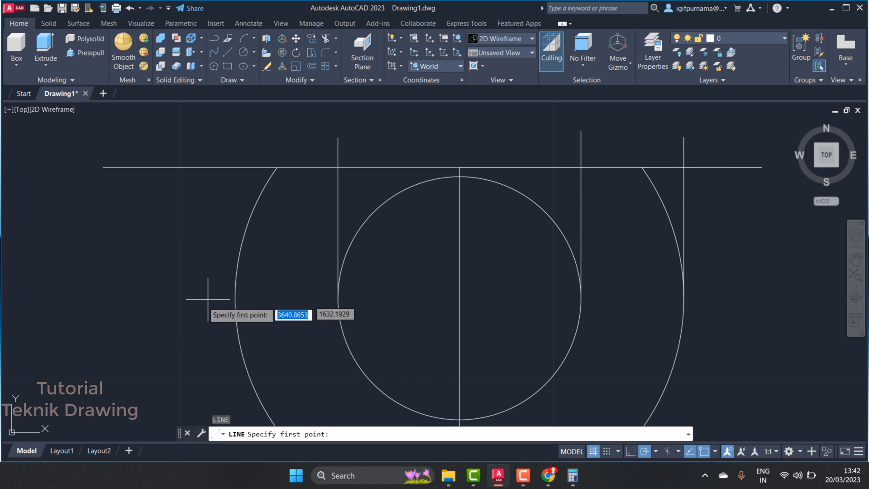
pyautogui.click(235, 298)
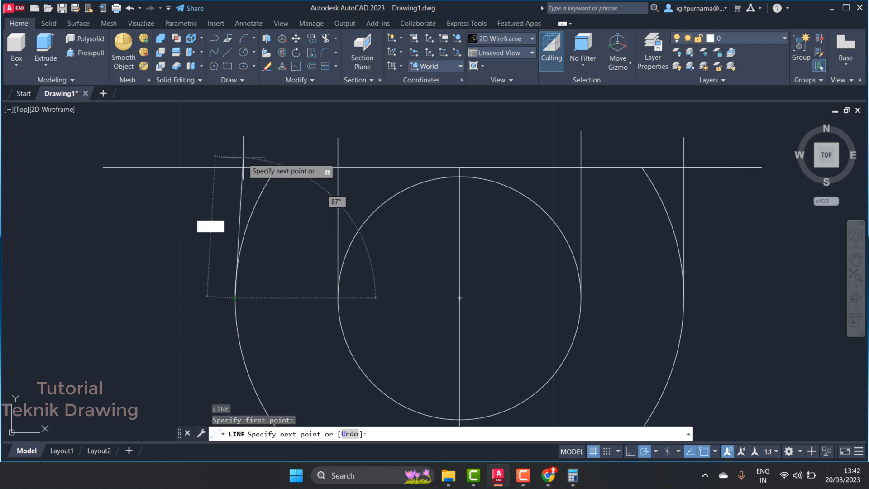
pyautogui.click(235, 144)
pyautogui.rightClick(235, 145)
pyautogui.click(247, 151)
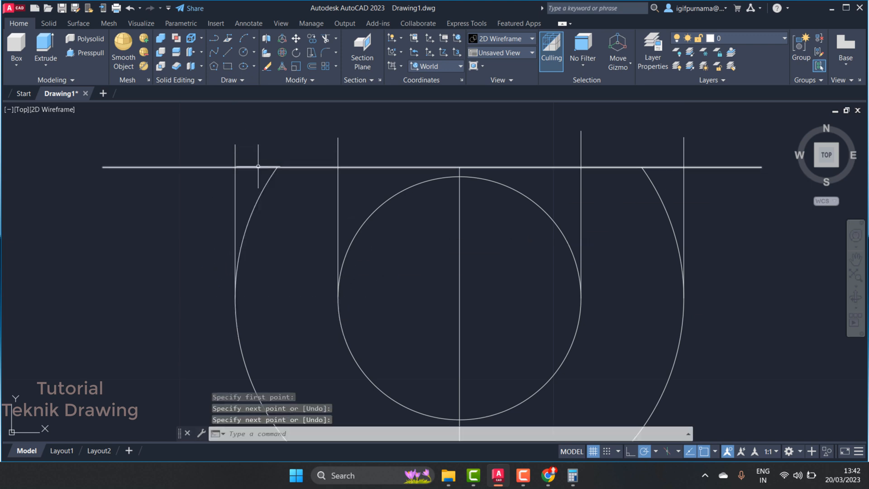
# Trim away the upper half of the inner circle between the two inner vertical lines.
pyautogui.click(326, 38)
pyautogui.click(388, 200)
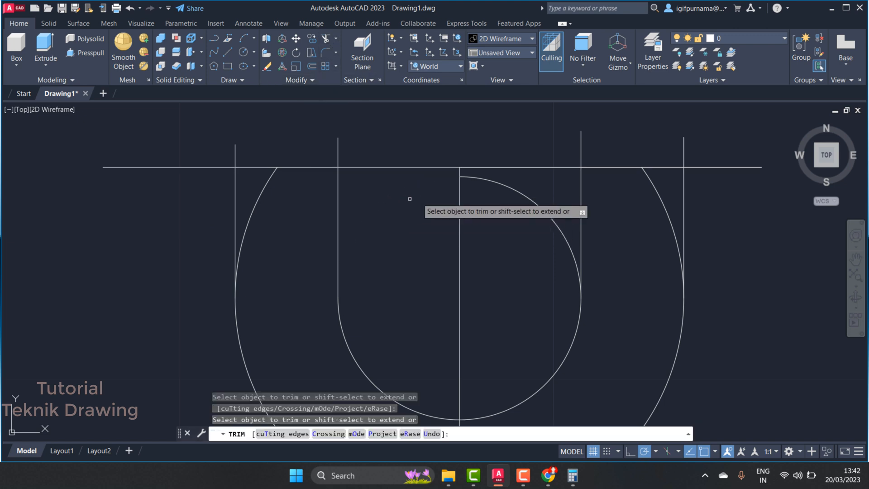
pyautogui.click(502, 185)
pyautogui.click(502, 185)
# Trim the remaining upper inner arc and the horizontal line between the two inner vertical lines.
pyautogui.click(503, 165)
pyautogui.press('Return')
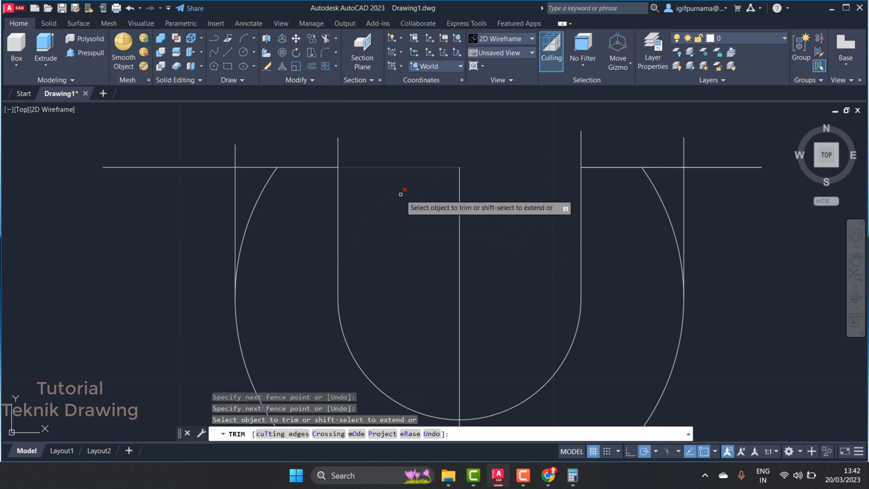
pyautogui.click(400, 189)
pyautogui.press('Return')
# Trim the outer arc inside the left leg and the horizontal and vertical line ends protruding past the leg's top corners.
pyautogui.click(268, 183)
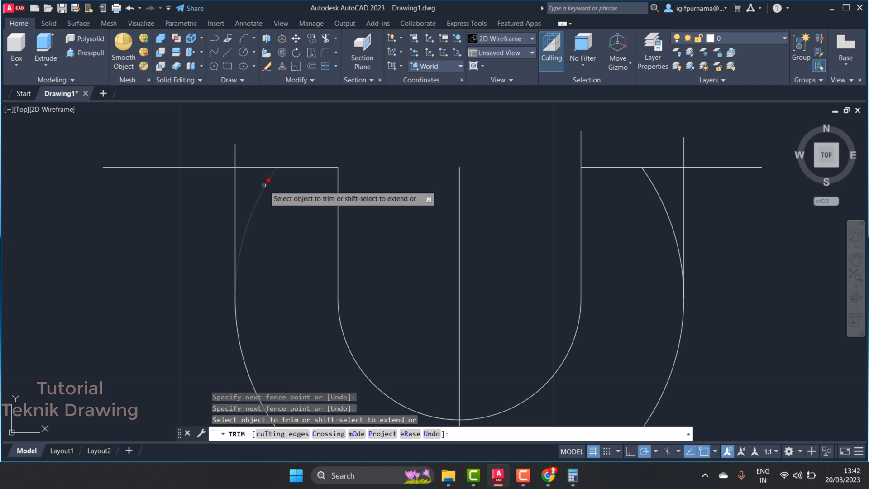
pyautogui.click(201, 168)
pyautogui.click(252, 151)
pyautogui.click(223, 150)
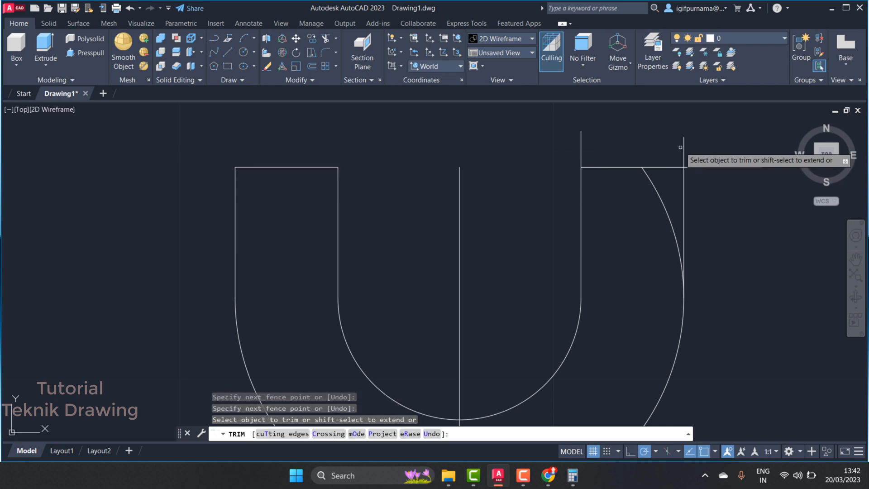
# Trim the protruding line ends at the right leg's top corners and the outer arc inside that leg, then finish trimming.
pyautogui.click(640, 145)
pyautogui.click(533, 156)
pyautogui.click(708, 152)
pyautogui.click(676, 143)
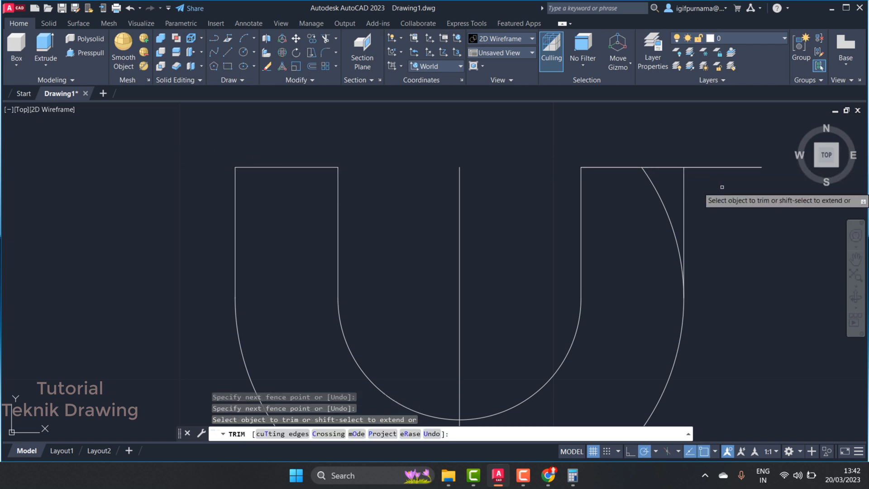
pyautogui.click(720, 186)
pyautogui.click(702, 158)
pyautogui.click(658, 188)
pyautogui.rightClick(652, 149)
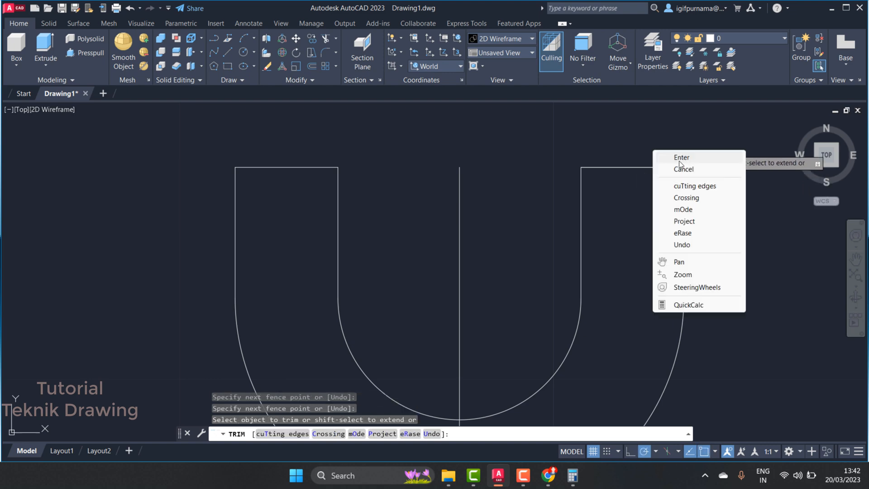
pyautogui.click(679, 159)
# Check part 06's end radius in the PDF drawing, and draw a circle of radius 1.5 above the U profile in AutoCAD.
pyautogui.click(555, 479)
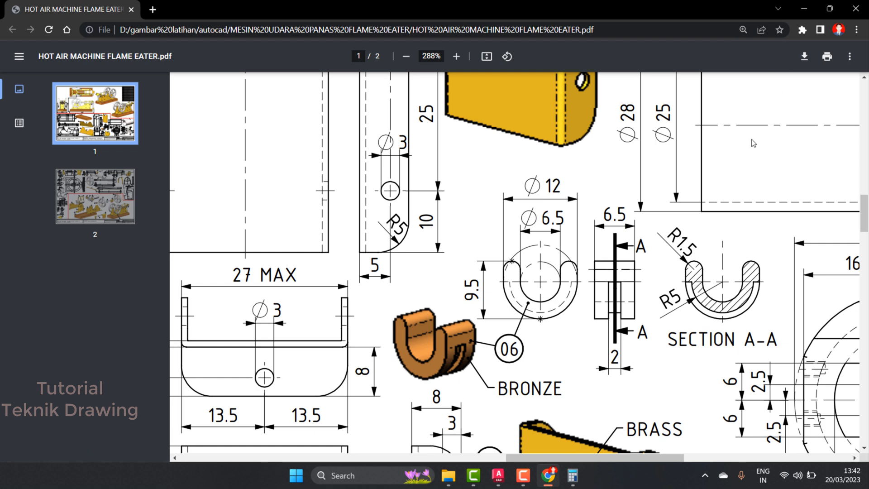
pyautogui.click(804, 12)
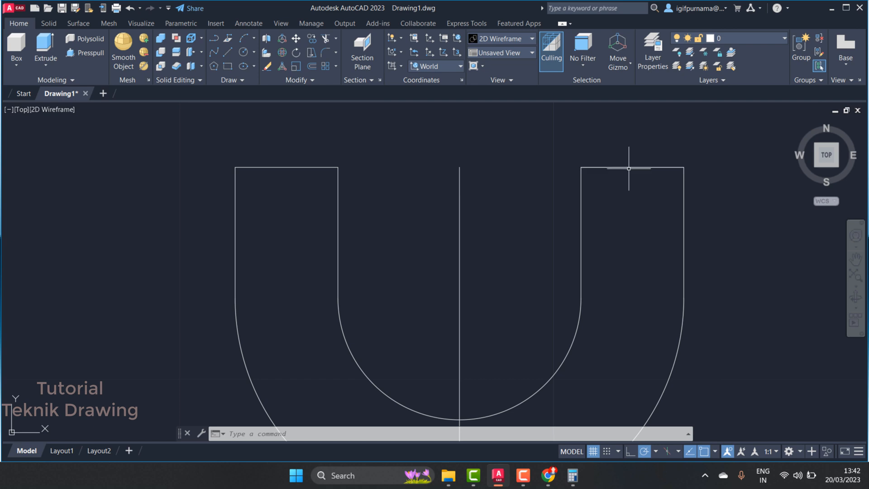
pyautogui.click(242, 53)
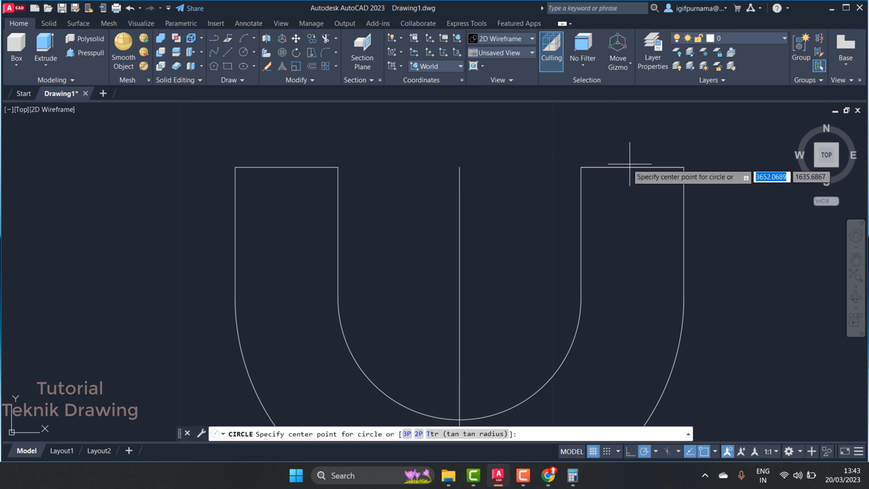
pyautogui.click(499, 130)
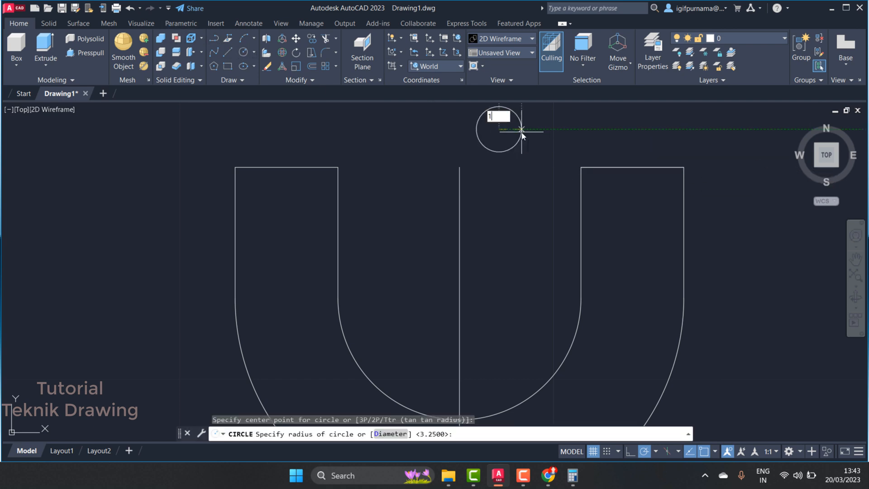
pyautogui.write('1.5')
pyautogui.press('Return')
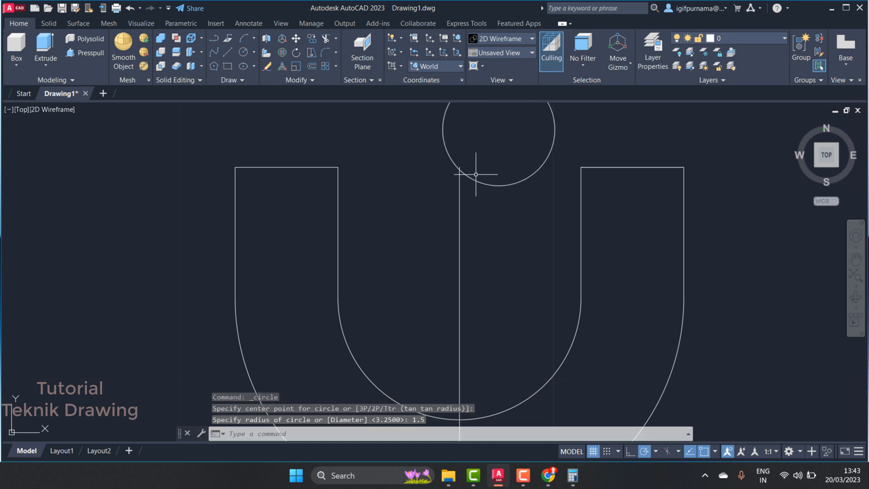
# Move the 1.5 radius circle by its centre to a point just below the midpoint of the right leg's top edge.
pyautogui.click(296, 39)
pyautogui.moveTo(532, 246); pyautogui.dragTo(557, 169)
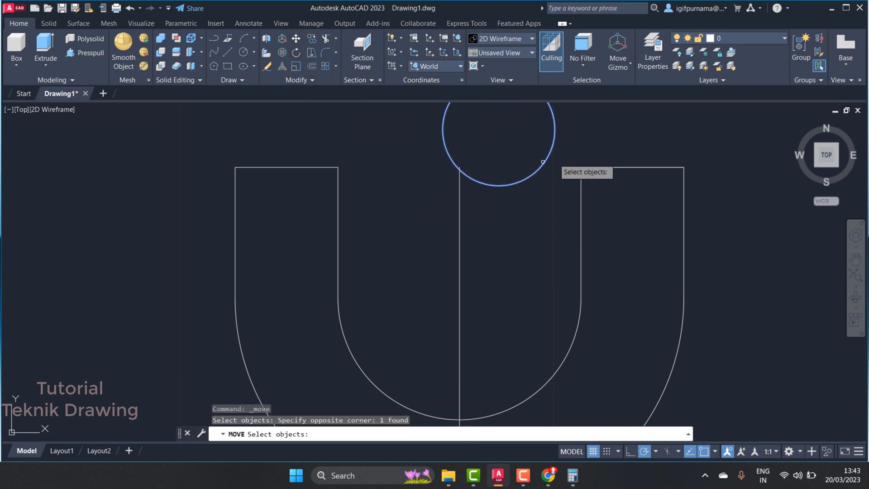
pyautogui.press('Return')
pyautogui.click(499, 130)
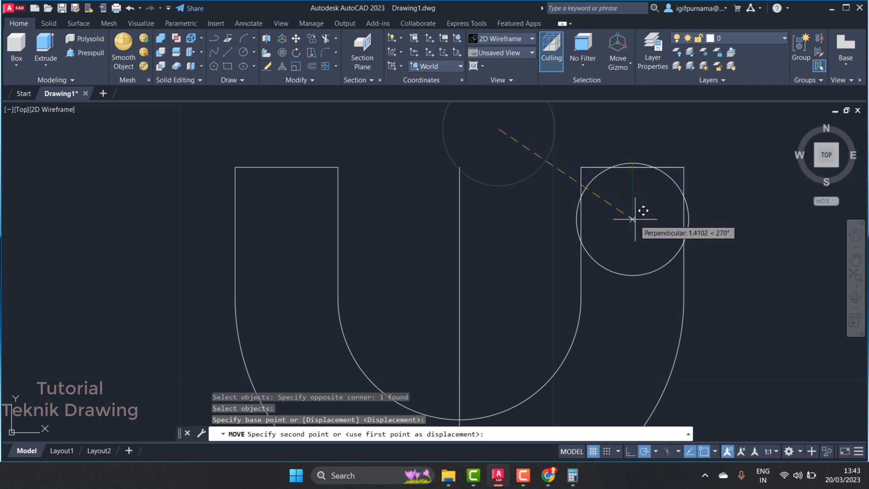
pyautogui.click(632, 225)
pyautogui.scroll(2, 618, 167)
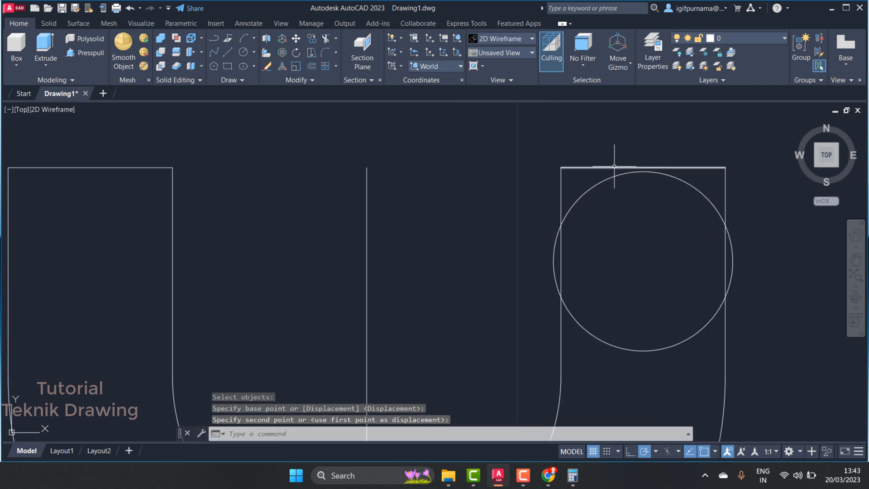
# Move the circle from its upper quadrant to the midpoint of the right leg's top edge.
pyautogui.click(296, 39)
pyautogui.click(589, 200)
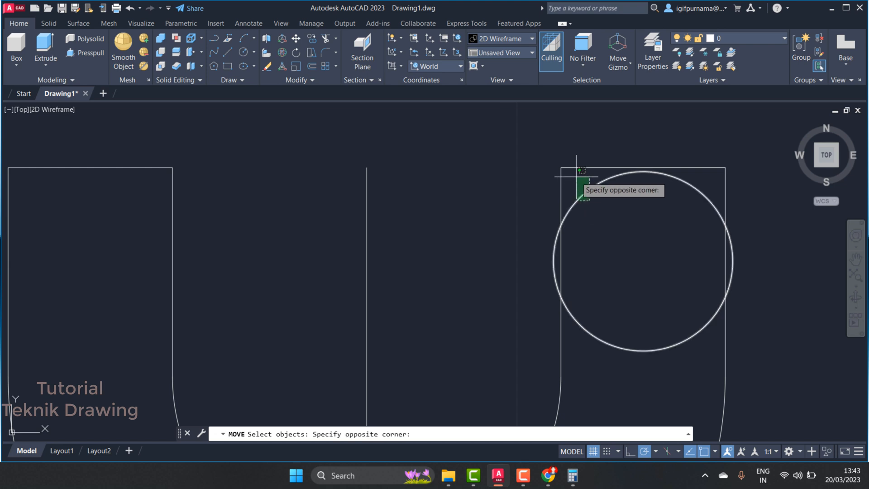
pyautogui.click(576, 177)
pyautogui.press('Return')
pyautogui.click(643, 171)
pyautogui.click(643, 167)
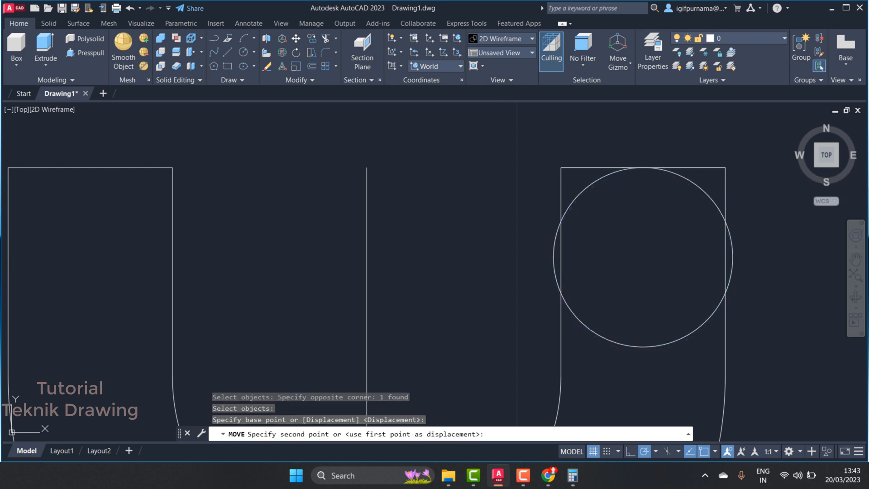
# Trim the right leg's side lines above the circle and the circle portions bulging outside both side lines.
pyautogui.click(322, 44)
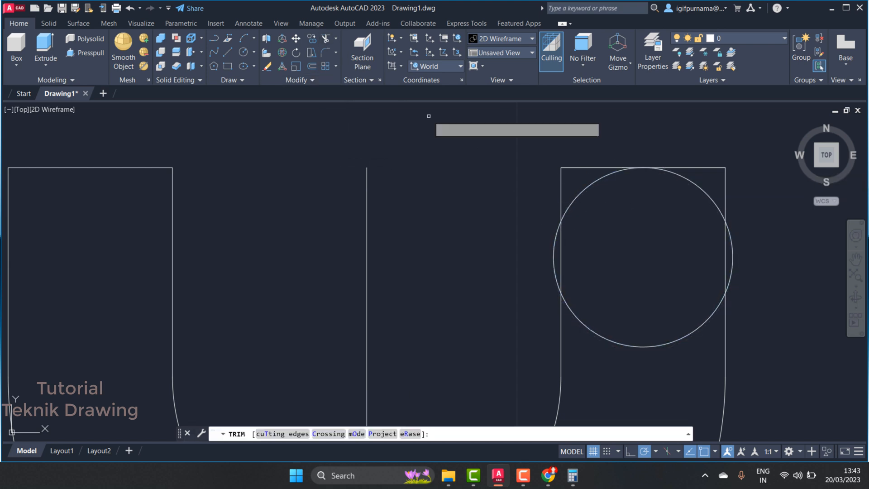
pyautogui.click(562, 189)
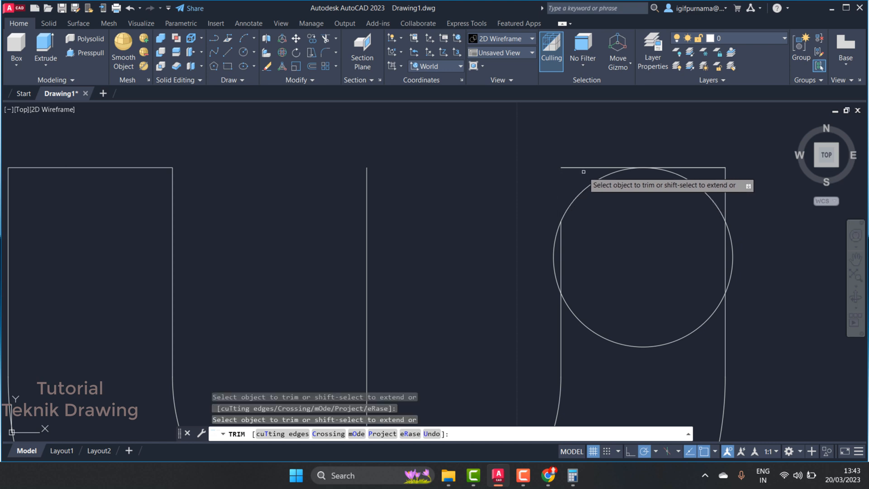
pyautogui.click(726, 178)
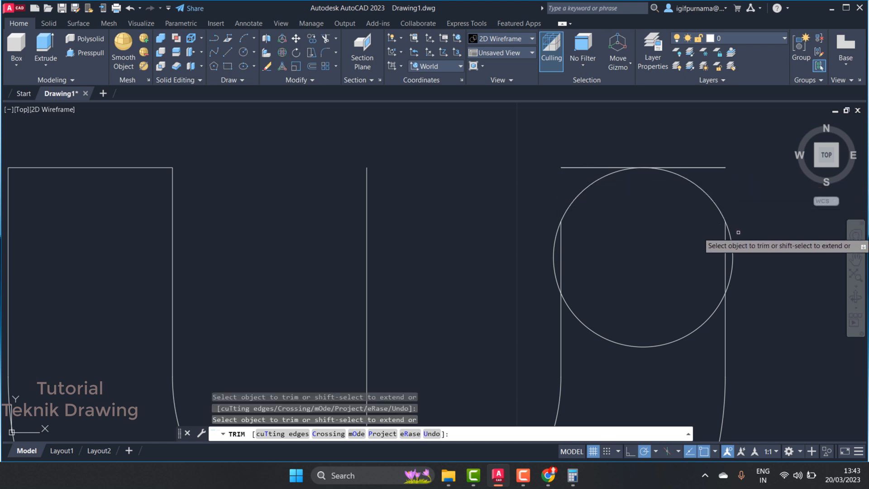
pyautogui.click(732, 256)
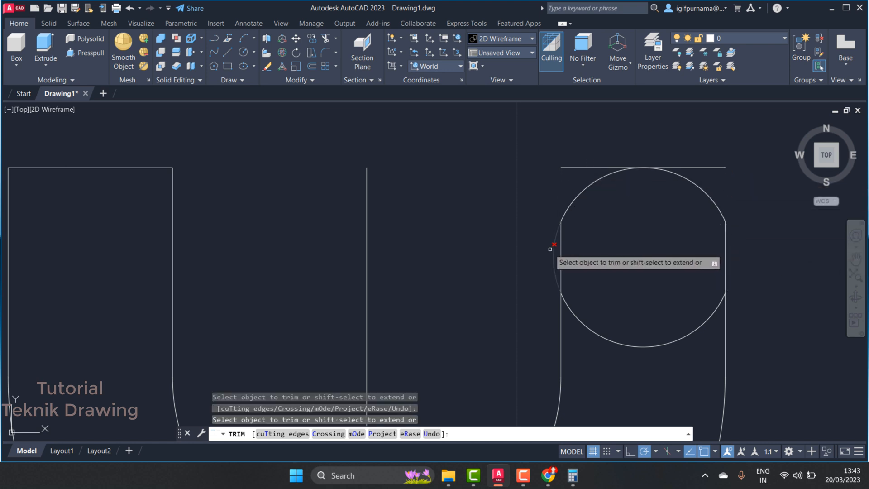
pyautogui.rightClick(524, 215)
pyautogui.click(550, 221)
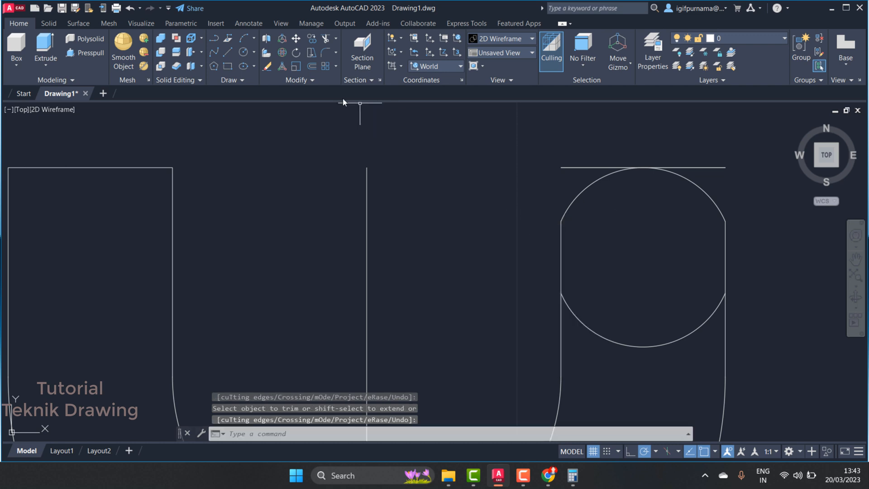
pyautogui.click(268, 66)
pyautogui.click(651, 358)
pyautogui.click(642, 340)
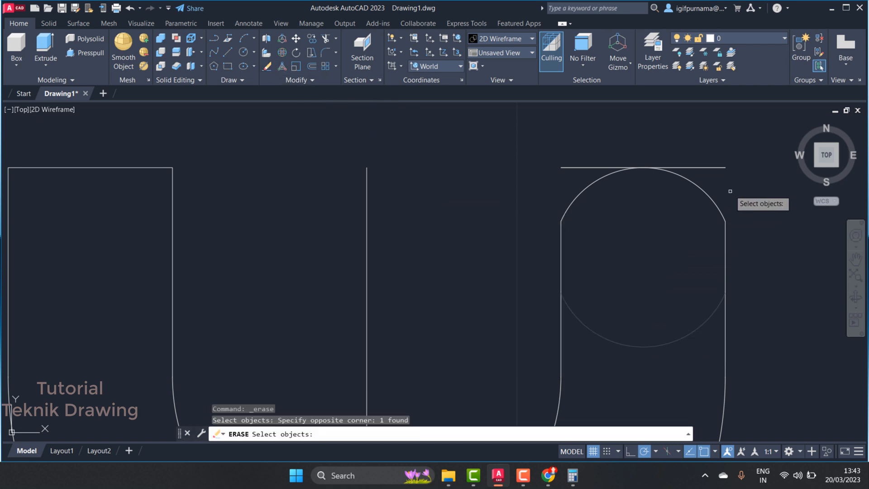
pyautogui.click(729, 190)
pyautogui.click(696, 161)
pyautogui.press('Escape')
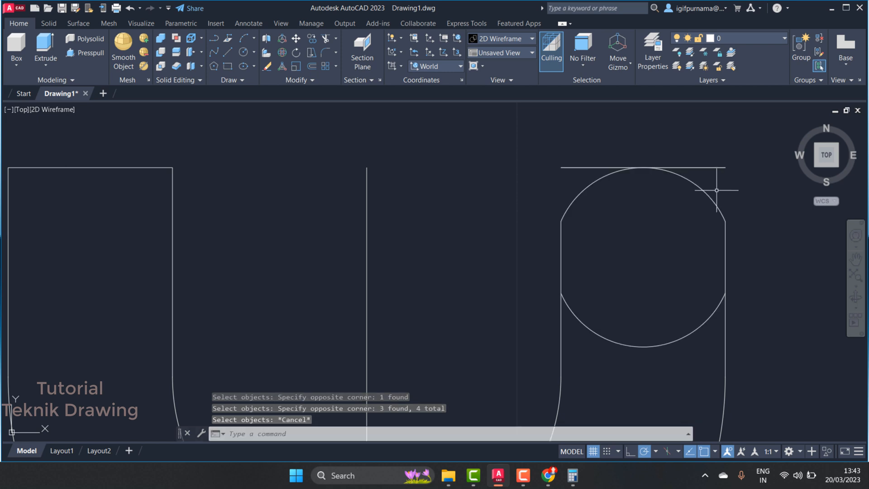
# Erase the circle's lower arc and the straight top edge of the right leg.
pyautogui.click(267, 66)
pyautogui.click(688, 369)
pyautogui.click(660, 327)
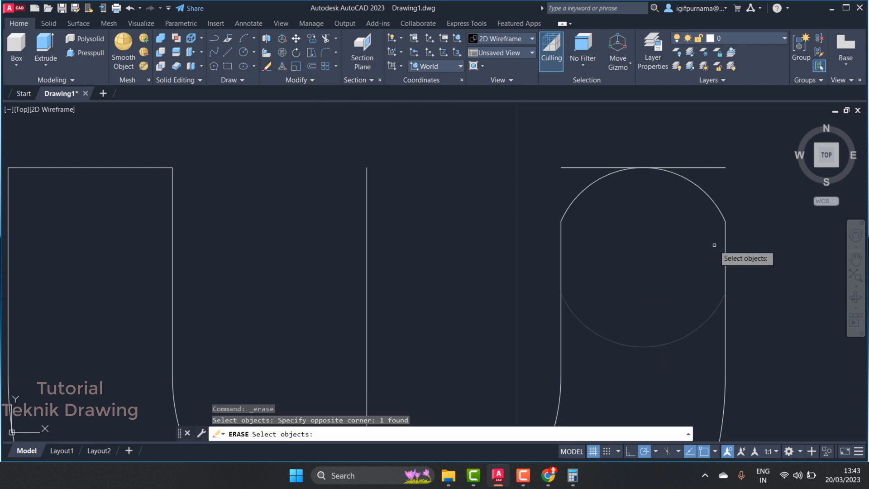
pyautogui.click(745, 176)
pyautogui.click(703, 155)
pyautogui.press('Return')
# Mirror the right leg's rounded top arc onto the left leg about the vertical centre line, keeping the source arc.
pyautogui.scroll(3, 650, 180)
pyautogui.scroll(-6, 650, 180)
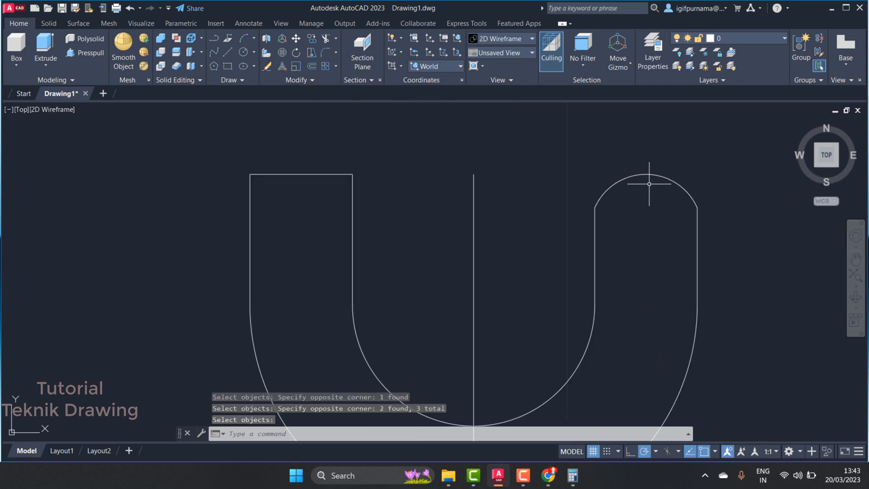
pyautogui.click(300, 81)
pyautogui.click(324, 96)
pyautogui.click(648, 202)
pyautogui.click(627, 164)
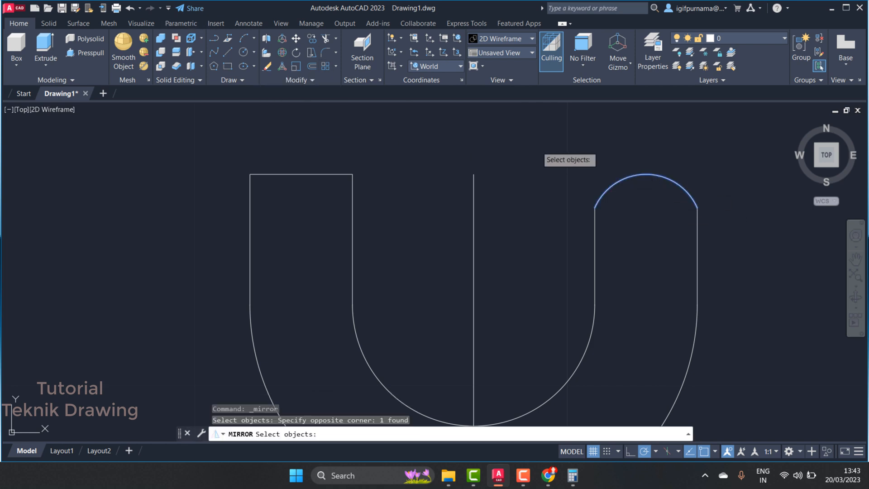
pyautogui.press('Return')
pyautogui.click(474, 175)
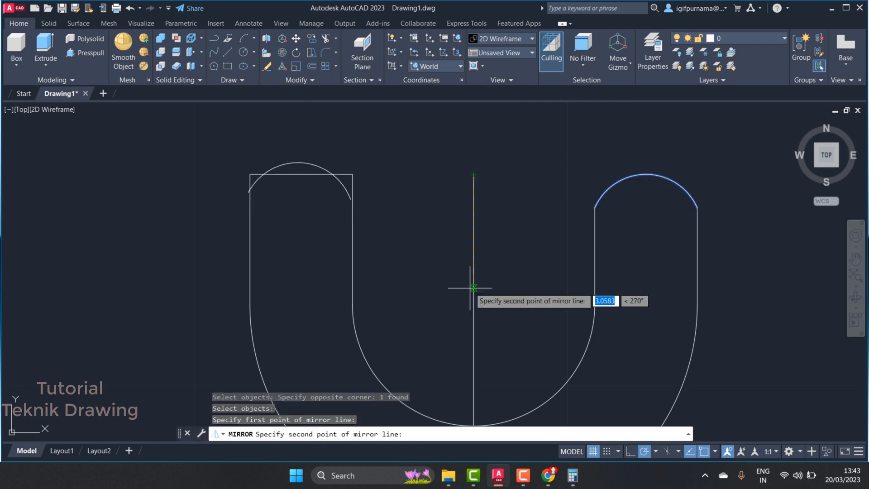
pyautogui.scroll(3, 463, 219)
pyautogui.scroll(-5, 464, 235)
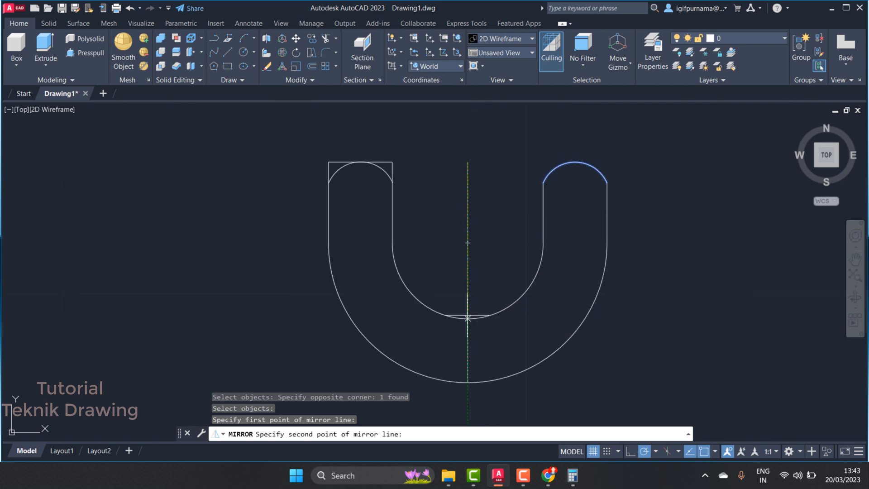
pyautogui.click(467, 318)
pyautogui.press('Return')
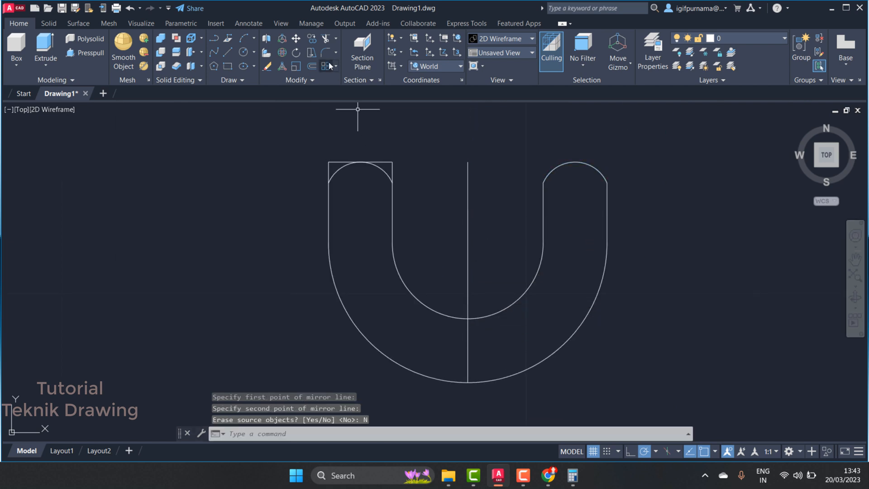
# Erase the straight top edge of the left leg.
pyautogui.click(268, 66)
pyautogui.scroll(2, 412, 176)
pyautogui.click(357, 152)
pyautogui.press('Return')
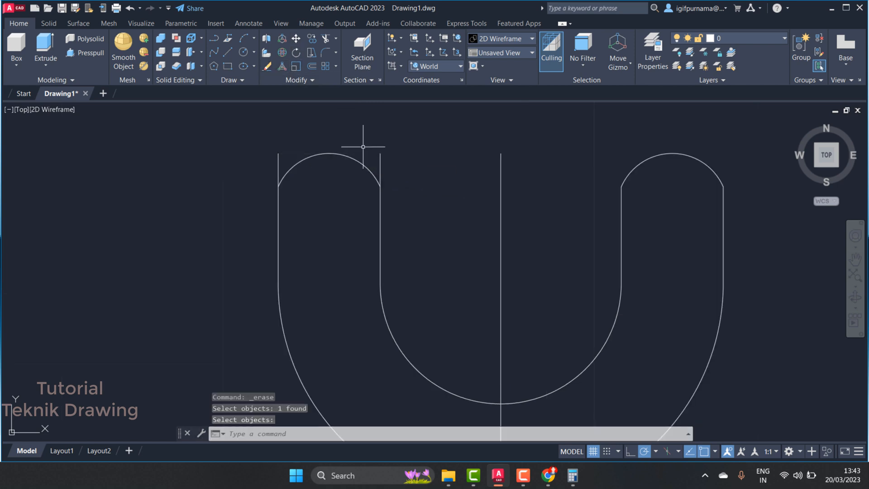
# Trim the left leg's side lines where they extend above the rounded top arc.
pyautogui.click(324, 39)
pyautogui.click(380, 162)
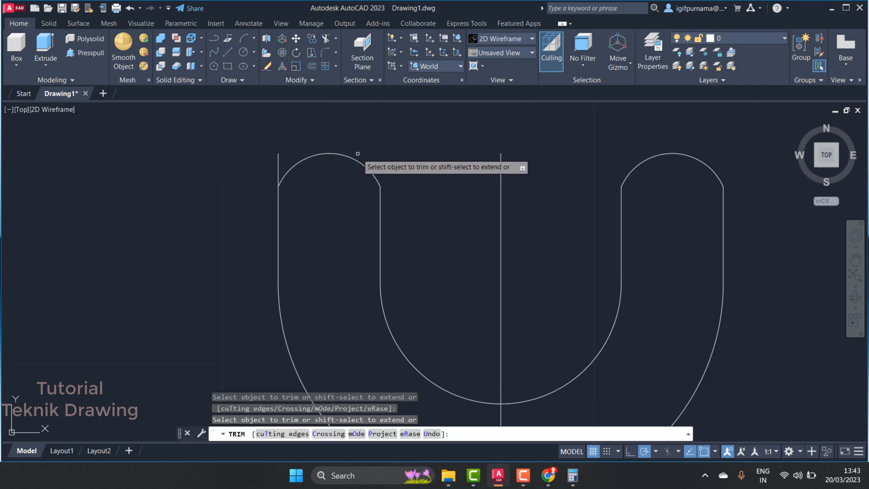
pyautogui.click(277, 160)
pyautogui.rightClick(370, 140)
pyautogui.click(398, 145)
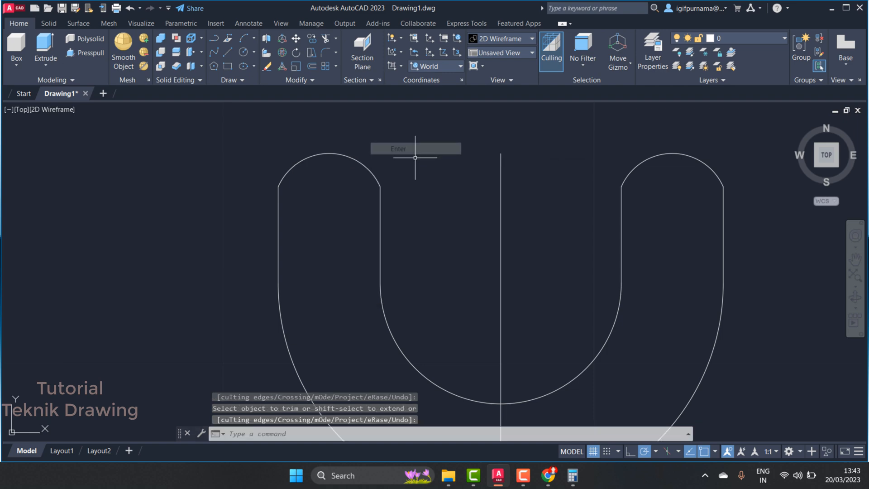
# Switch to the PDF drawing and examine part 06's side view and section A-A dimensions up close.
pyautogui.scroll(2, 426, 168)
pyautogui.scroll(-6, 427, 168)
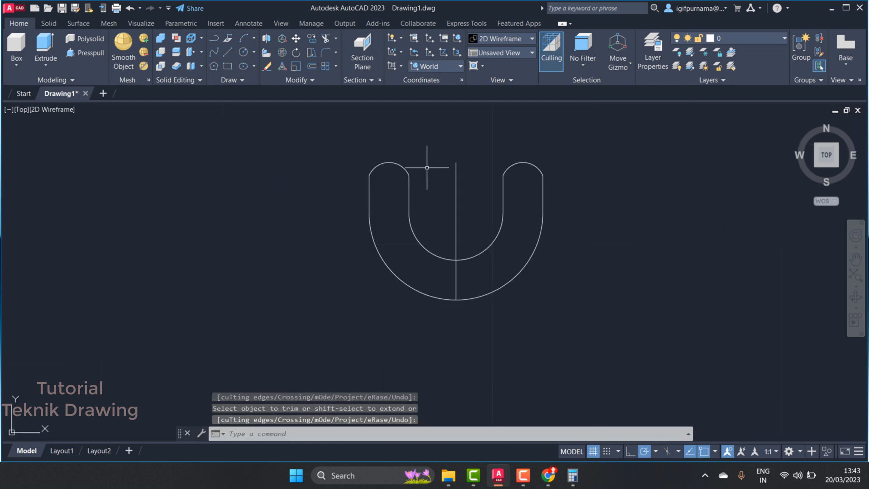
pyautogui.click(549, 475)
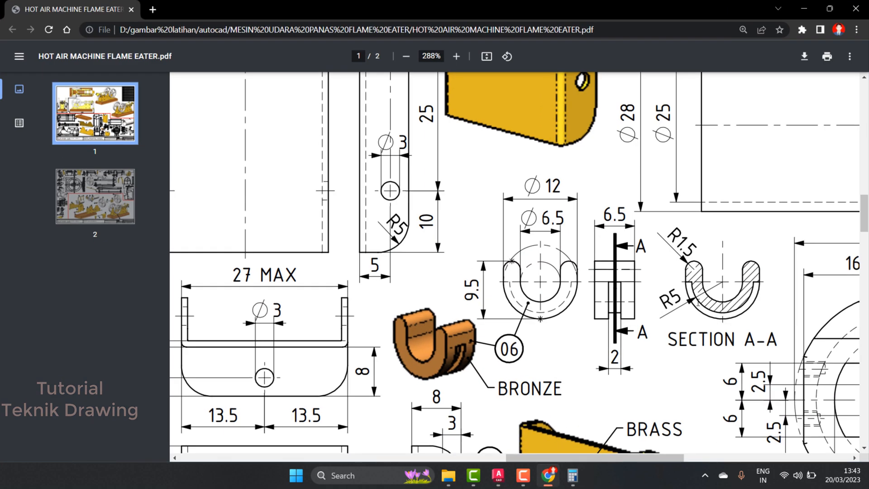
pyautogui.keyDown('ctrl'); pyautogui.scroll(2, 698, 303); pyautogui.keyUp('ctrl')
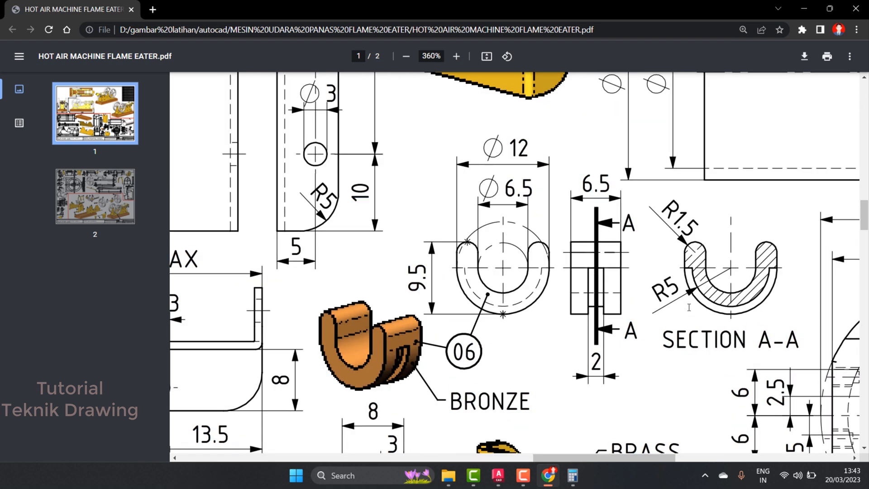
pyautogui.keyDown('ctrl'); pyautogui.scroll(3, 489, 294); pyautogui.keyUp('ctrl')
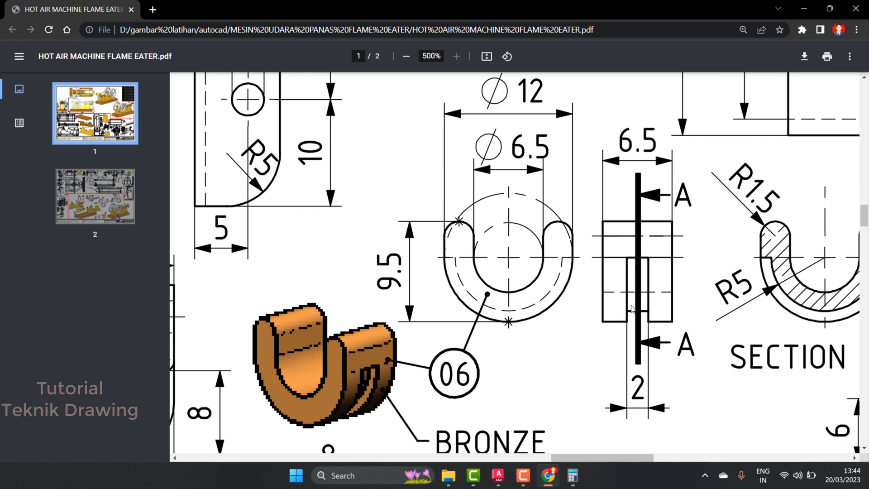
# Return to AutoCAD and draw a circle of radius 5 centred on the U profile's arc centre.
pyautogui.keyDown('ctrl'); pyautogui.scroll(-2, 632, 309); pyautogui.keyUp('ctrl')
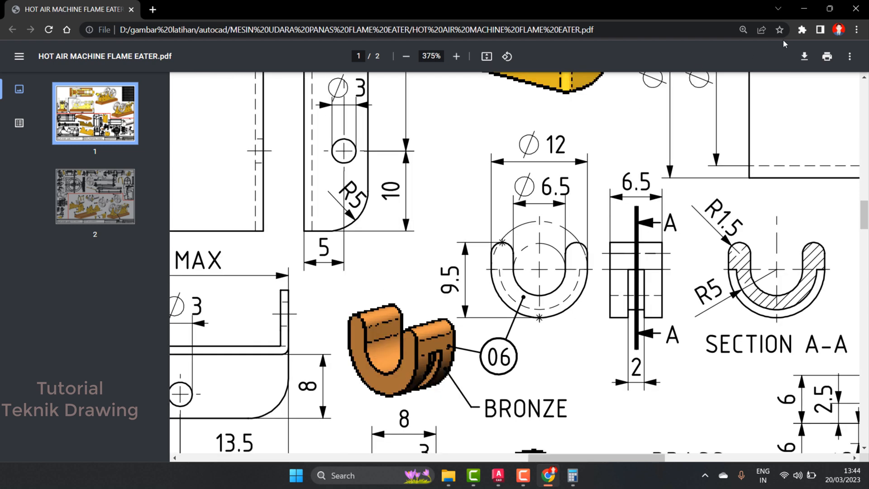
pyautogui.click(800, 6)
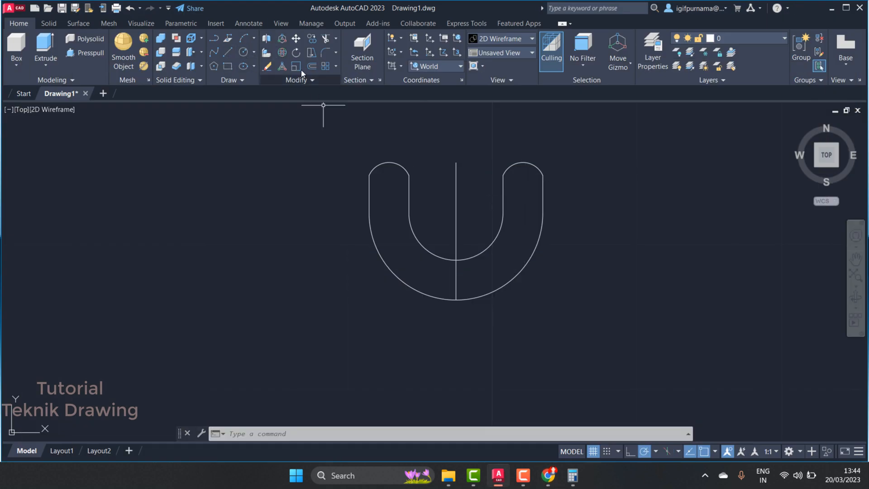
pyautogui.click(243, 53)
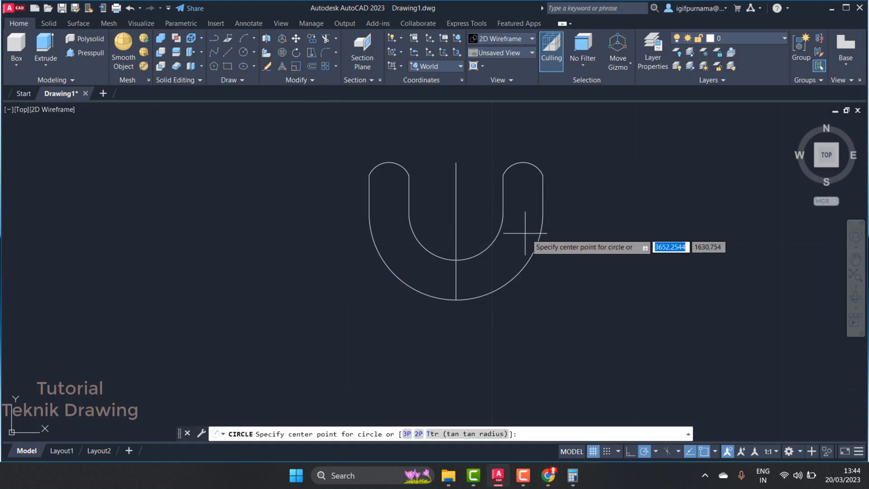
pyautogui.click(456, 212)
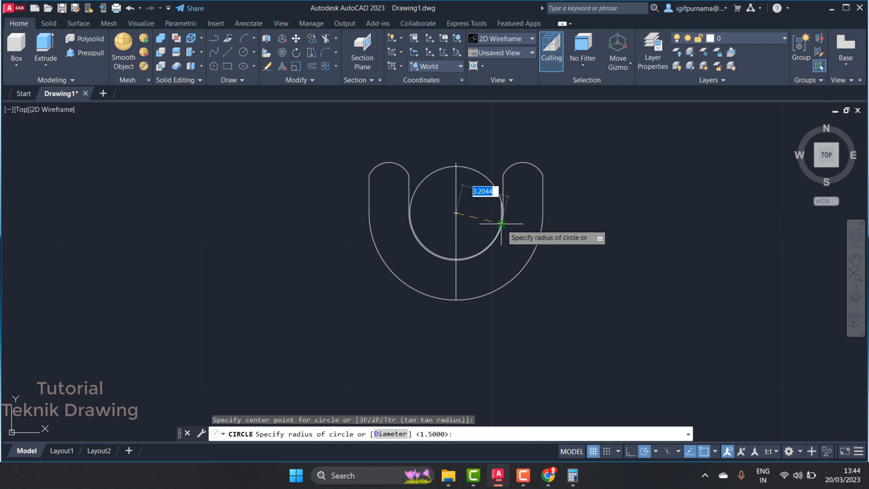
pyautogui.write('5')
pyautogui.press('Return')
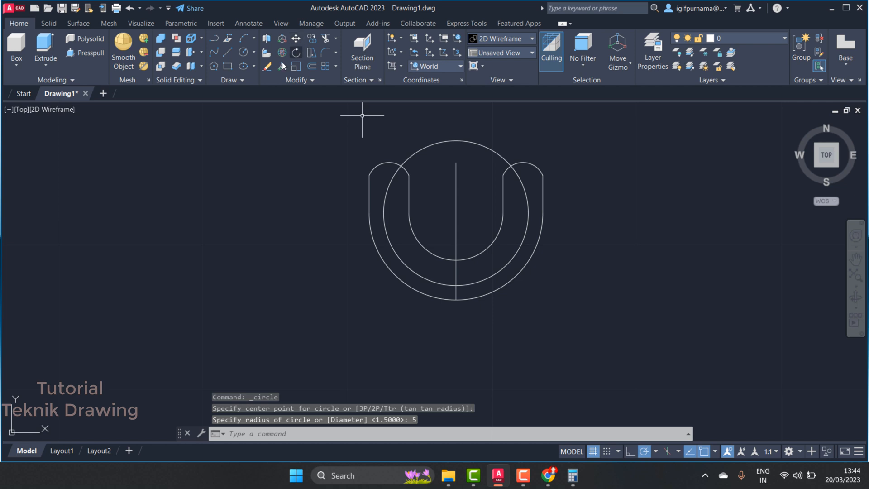
pyautogui.click(242, 53)
pyautogui.click(455, 213)
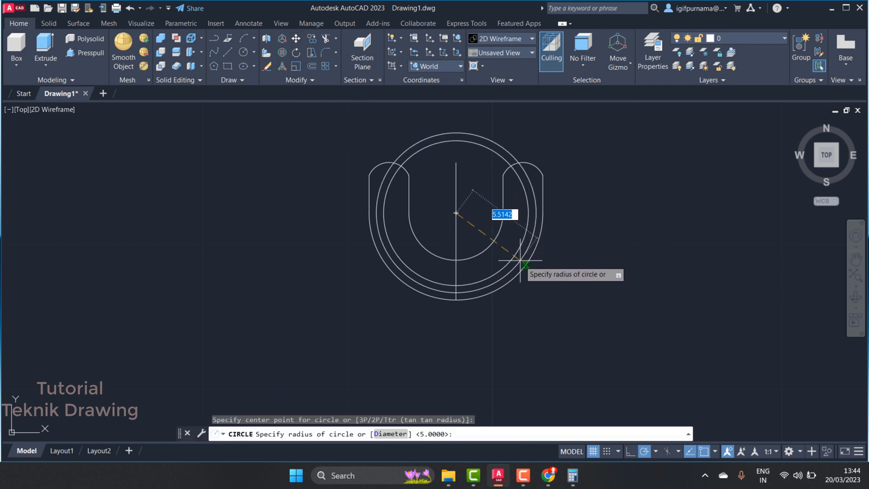
pyautogui.press('Escape')
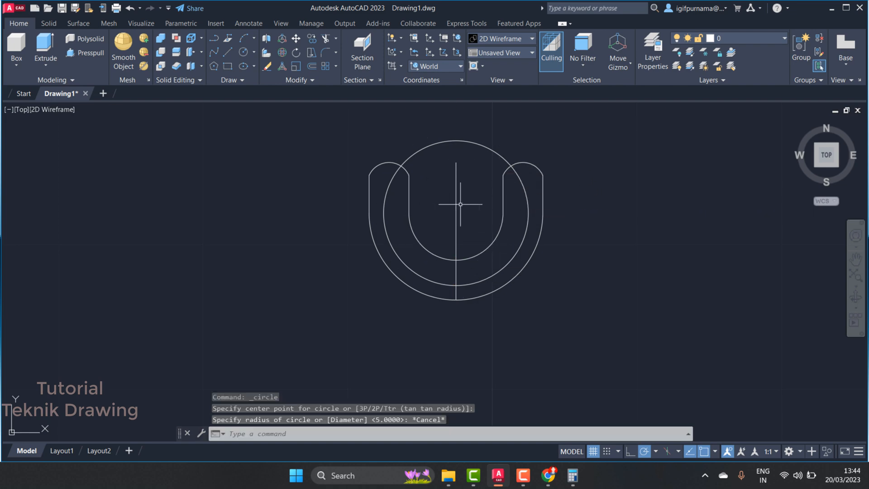
# Check part 06's front view, section A-A and 3D picture in the PDF drawing, and return to AutoCAD.
pyautogui.click(549, 476)
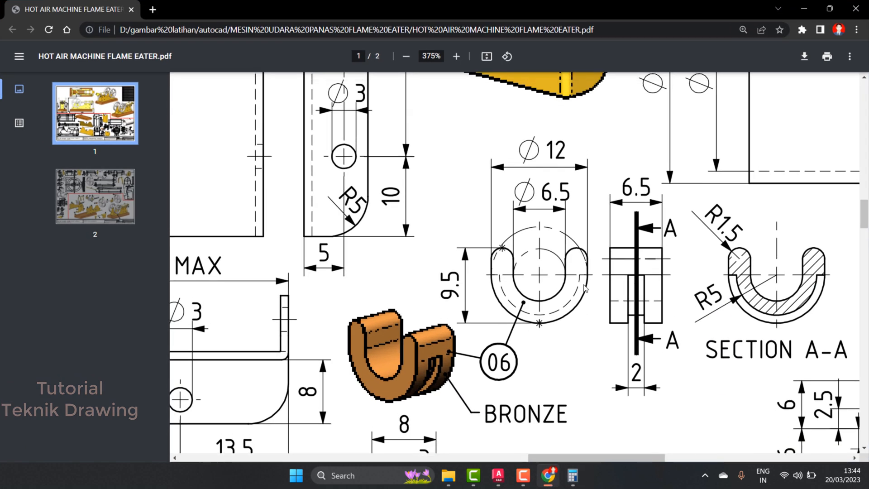
pyautogui.keyDown('ctrl'); pyautogui.scroll(2, 588, 281); pyautogui.keyUp('ctrl')
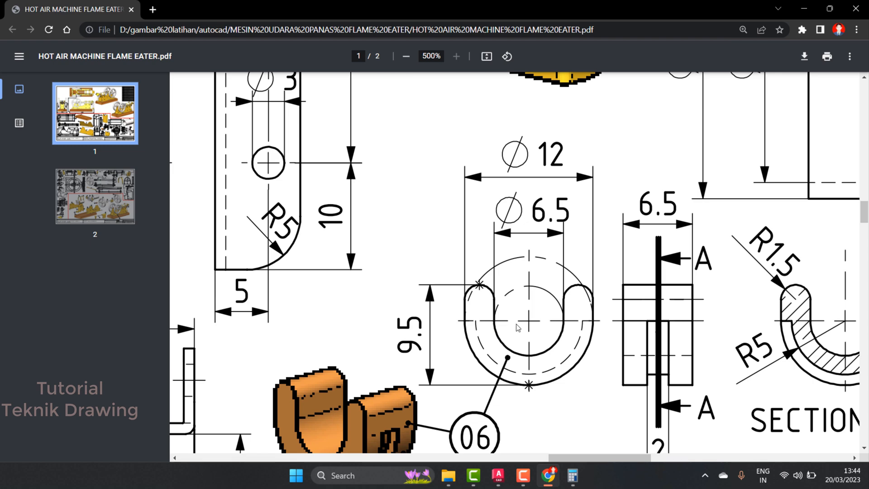
pyautogui.scroll(-3, 576, 325)
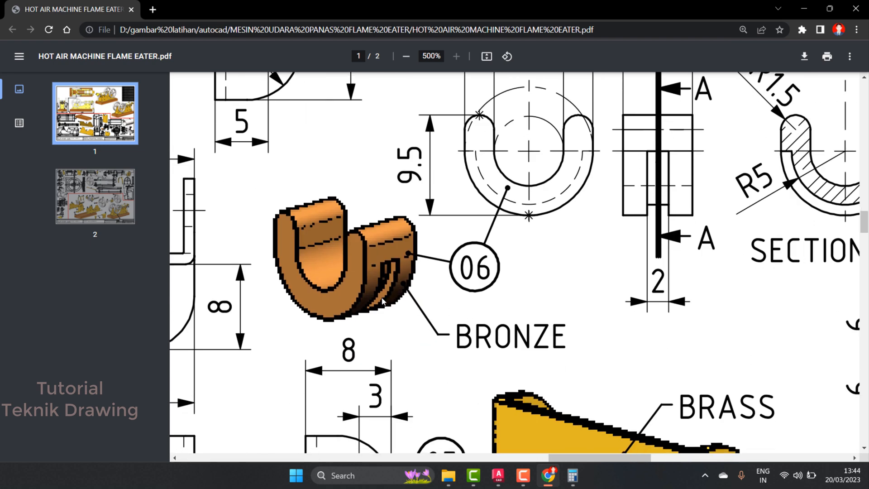
pyautogui.scroll(1, 475, 211)
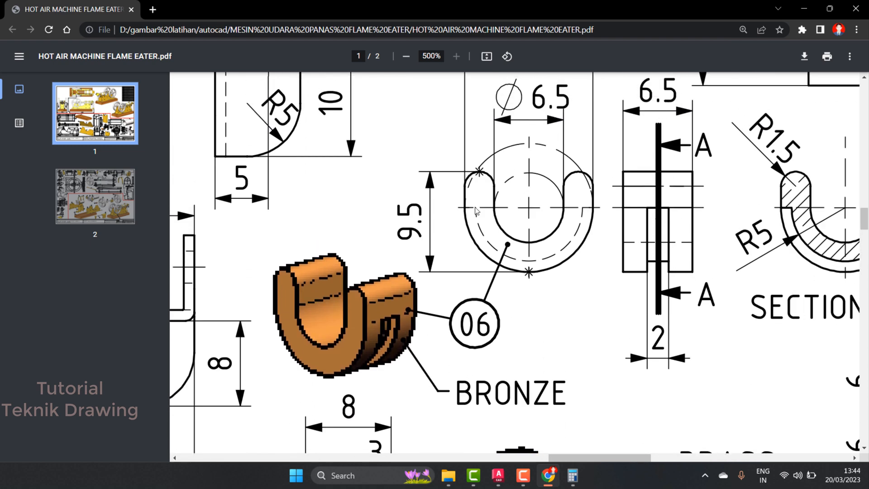
pyautogui.scroll(1, 502, 213)
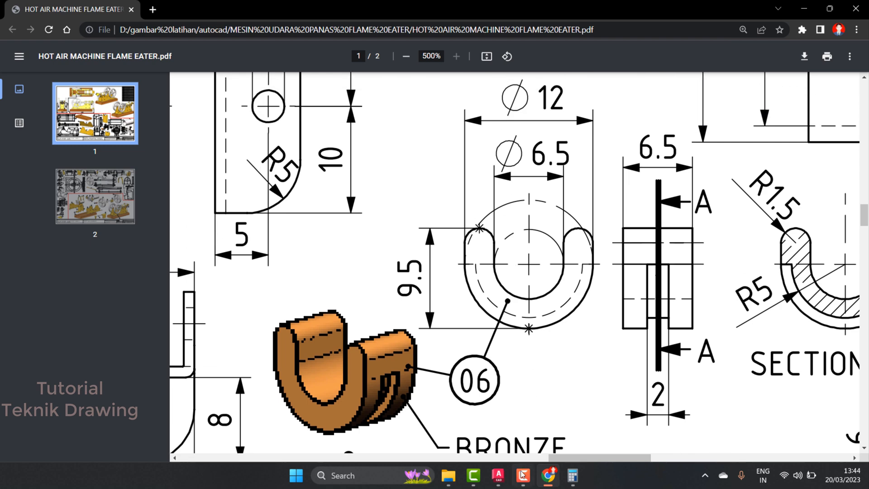
pyautogui.click(492, 476)
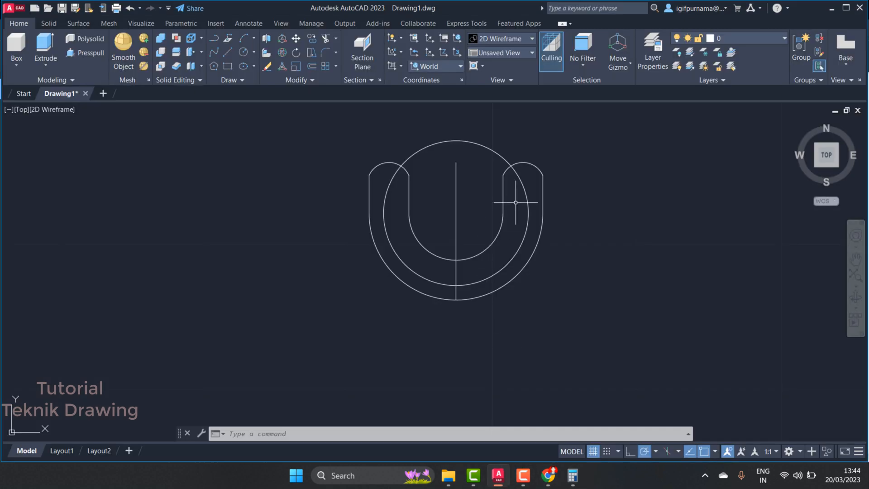
# Draw a horizontal line through the circle's centre, extending past both outer sides of the U profile.
pyautogui.scroll(2, 517, 194)
pyautogui.click(227, 52)
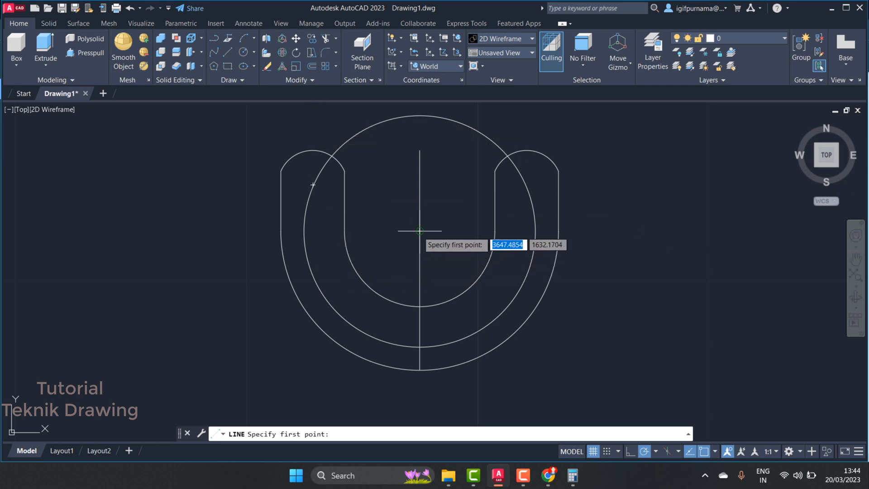
pyautogui.click(246, 231)
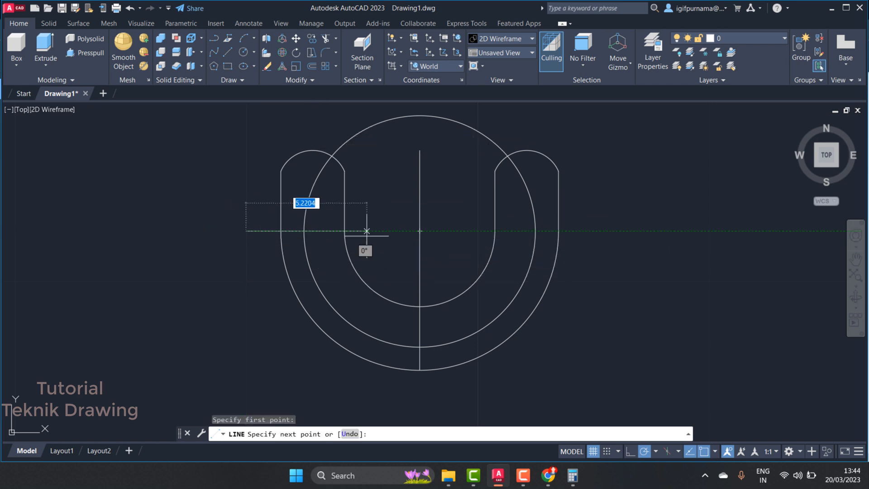
pyautogui.click(590, 232)
pyautogui.rightClick(589, 234)
pyautogui.click(606, 236)
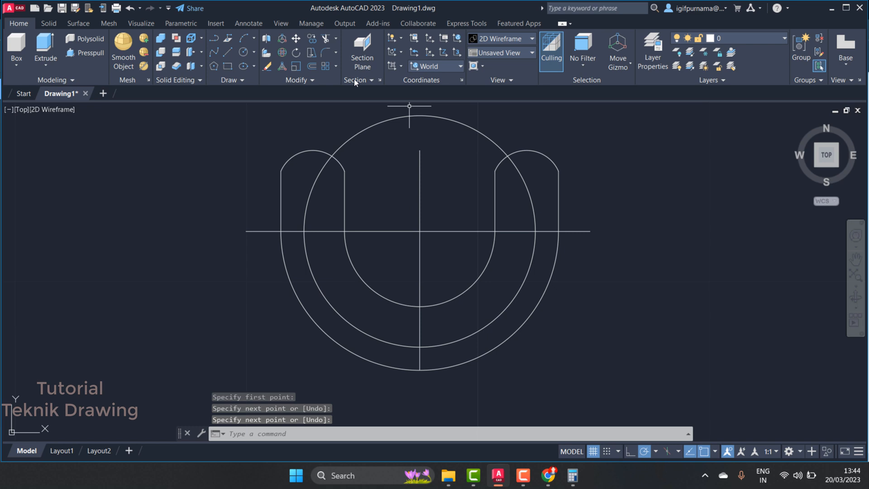
# Copy the radius 5 circle and the horizontal line from the circle's centre to the empty area right of the U profile.
pyautogui.click(311, 38)
pyautogui.click(528, 271)
pyautogui.click(522, 272)
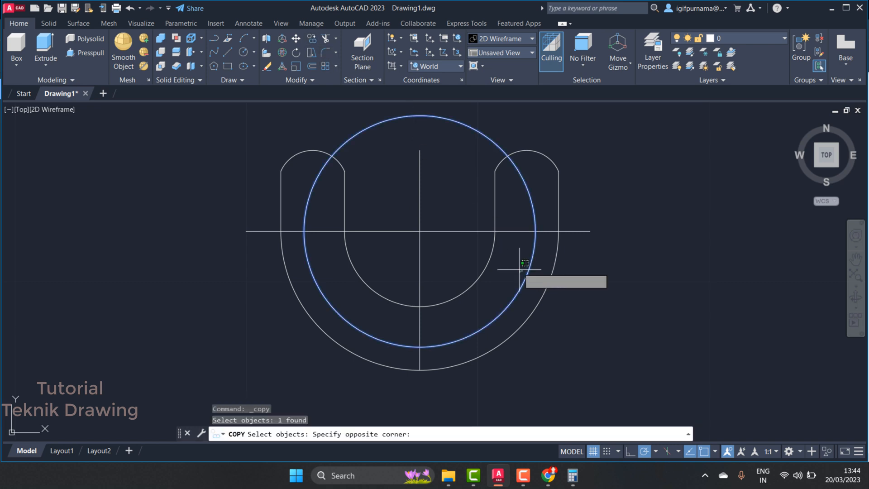
pyautogui.click(492, 254)
pyautogui.click(429, 245)
pyautogui.click(424, 230)
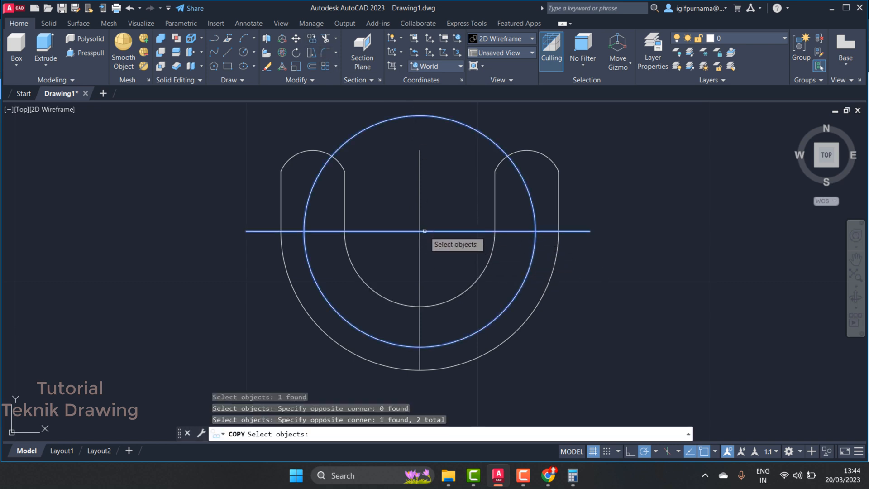
pyautogui.press('Return')
pyautogui.click(420, 231)
pyautogui.scroll(3, 321, 217)
pyautogui.scroll(-3, 344, 223)
pyautogui.scroll(4, 432, 265)
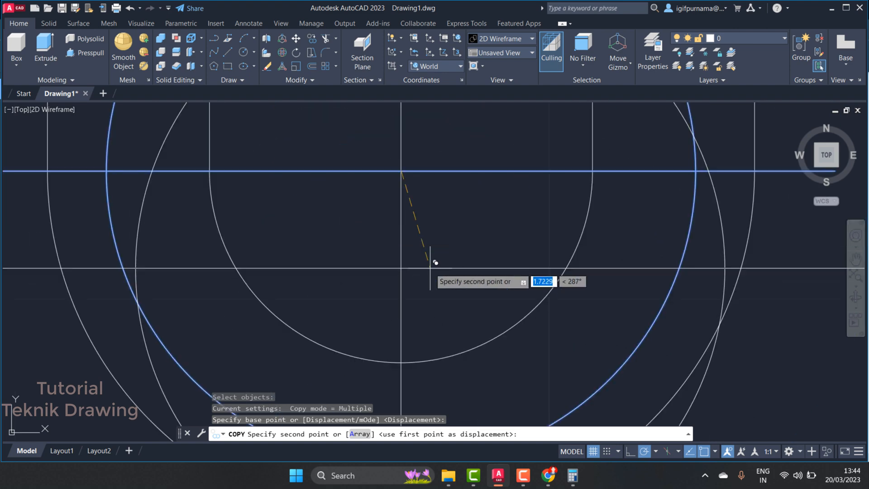
pyautogui.scroll(-5, 436, 262)
pyautogui.click(544, 258)
pyautogui.rightClick(552, 268)
pyautogui.click(571, 274)
pyautogui.scroll(3, 460, 257)
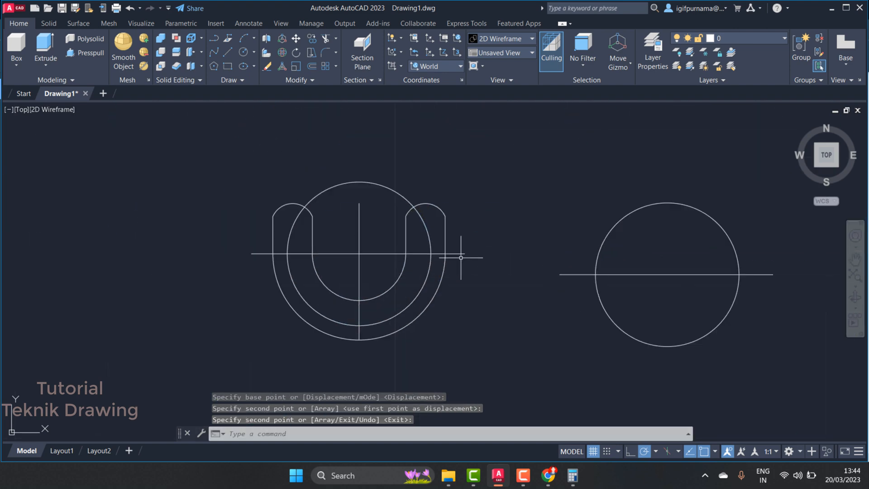
# Erase the original radius 5 circle from the U profile.
pyautogui.click(267, 66)
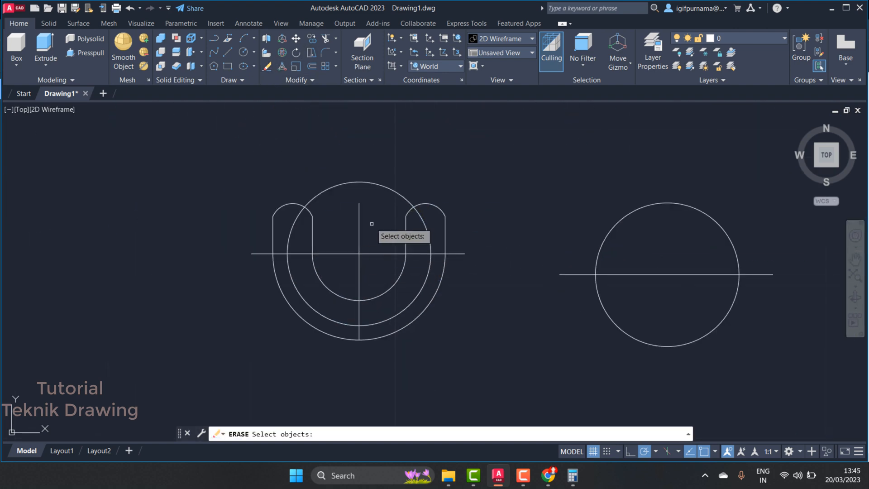
pyautogui.click(374, 200)
pyautogui.click(363, 175)
pyautogui.press('Return')
pyautogui.scroll(3, 510, 247)
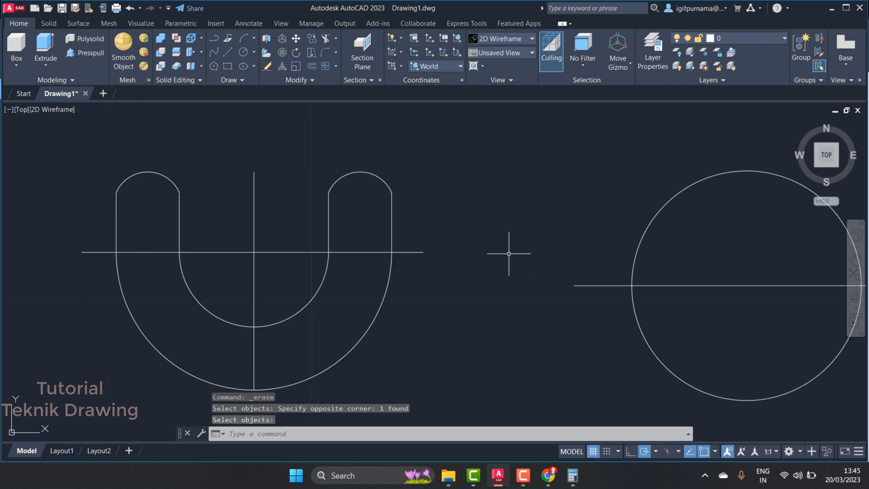
# Draw a circle of radius 6 concentric with the copied radius 5 circle.
pyautogui.scroll(-5, 461, 254)
pyautogui.click(243, 52)
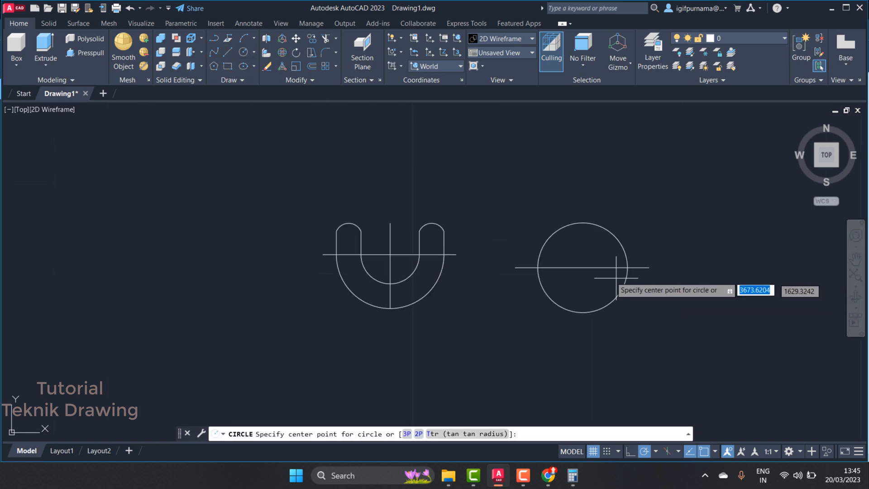
pyautogui.click(582, 267)
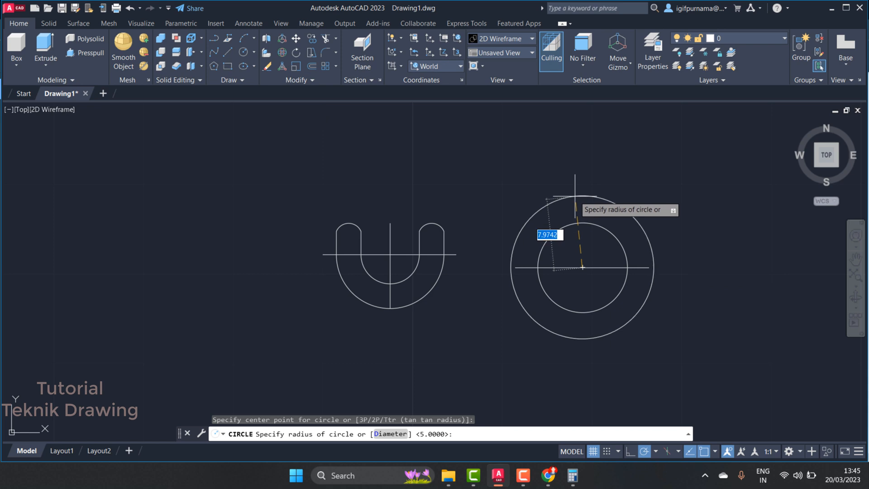
pyautogui.press('Return')
pyautogui.scroll(3, 652, 268)
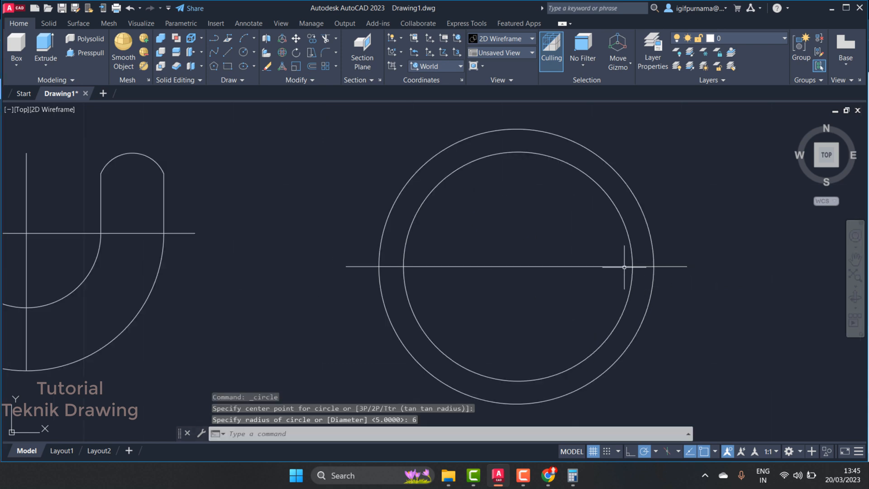
# Check part 06's views in the PDF, and trim off both concentric circles' halves above the horizontal line.
pyautogui.click(549, 476)
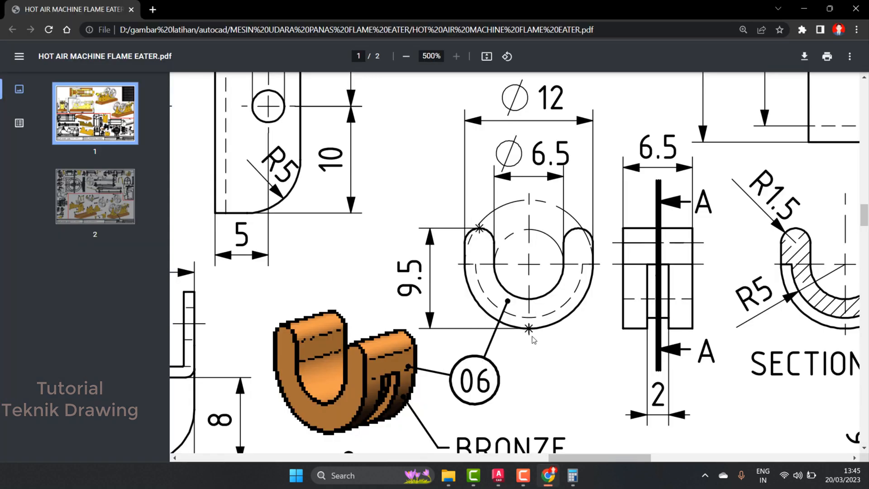
pyautogui.click(806, 10)
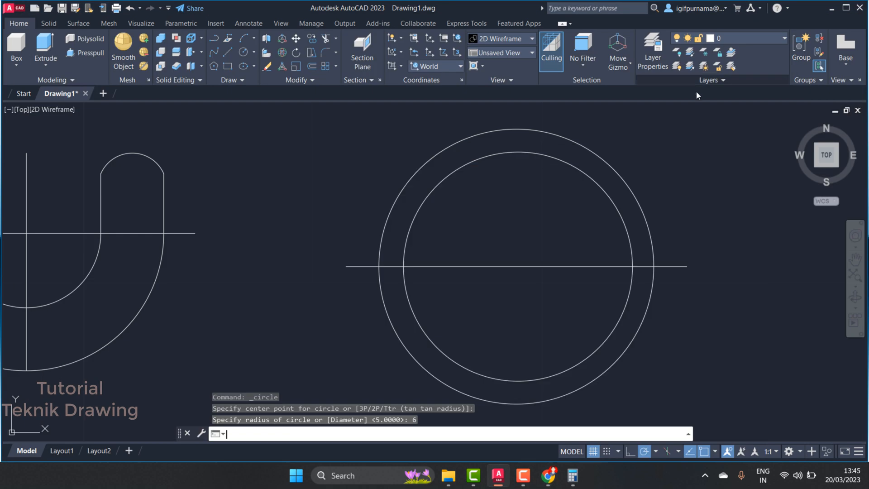
pyautogui.click(328, 40)
pyautogui.click(727, 188)
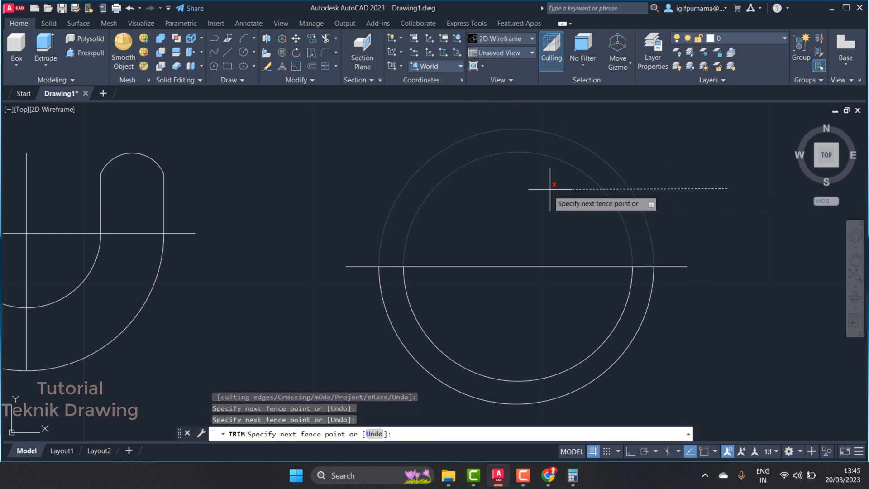
pyautogui.click(549, 189)
# Trim the horizontal line outside the outer arc and inside the inner arc, leaving only the half ring's two end edges.
pyautogui.click(356, 274)
pyautogui.click(360, 252)
pyautogui.click(511, 302)
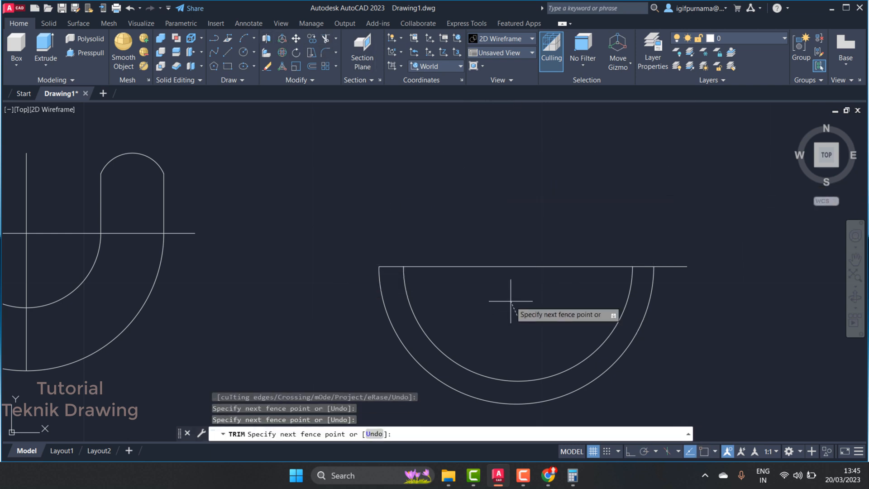
pyautogui.click(497, 243)
pyautogui.click(711, 287)
pyautogui.click(679, 251)
pyautogui.press('Return')
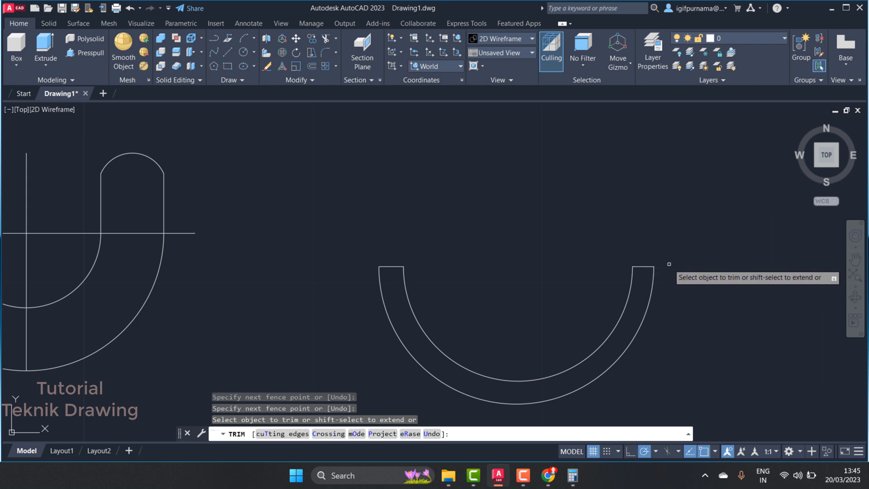
pyautogui.scroll(2, 674, 254)
pyautogui.scroll(-6, 576, 220)
pyautogui.press('Return')
# Erase the horizontal line and the vertical centre line from the U profile.
pyautogui.scroll(2, 571, 261)
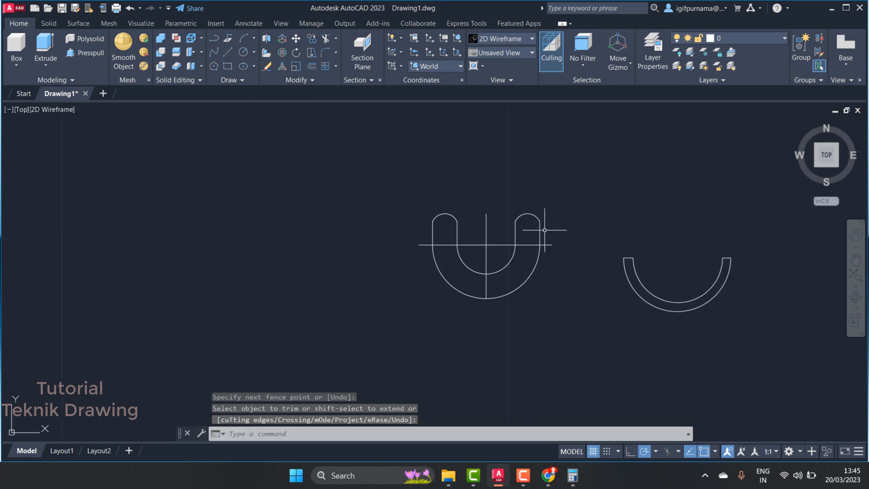
pyautogui.click(267, 66)
pyautogui.scroll(2, 470, 223)
pyautogui.click(535, 302)
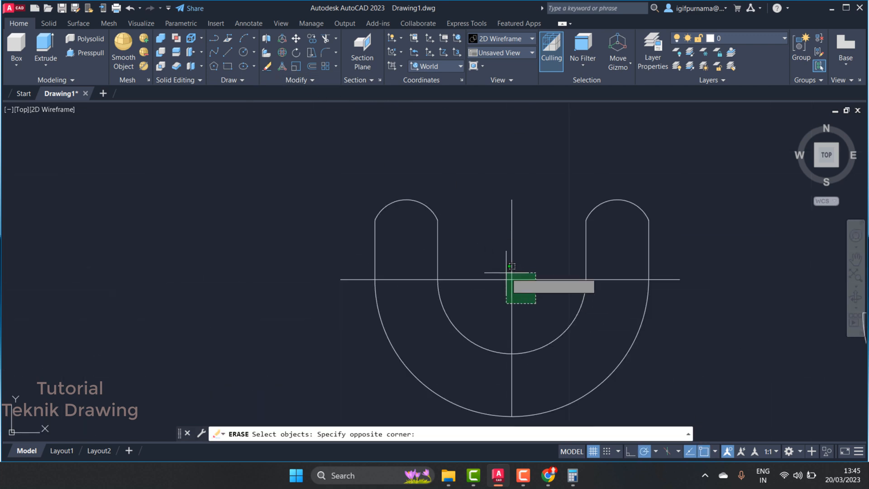
pyautogui.click(507, 269)
pyautogui.press('Return')
# Switch the model view to SW Isometric.
pyautogui.scroll(-4, 402, 171)
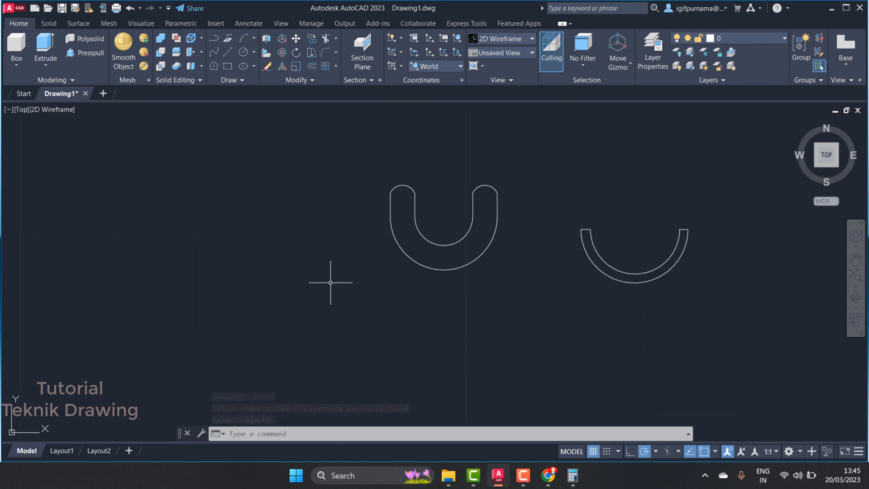
pyautogui.click(514, 53)
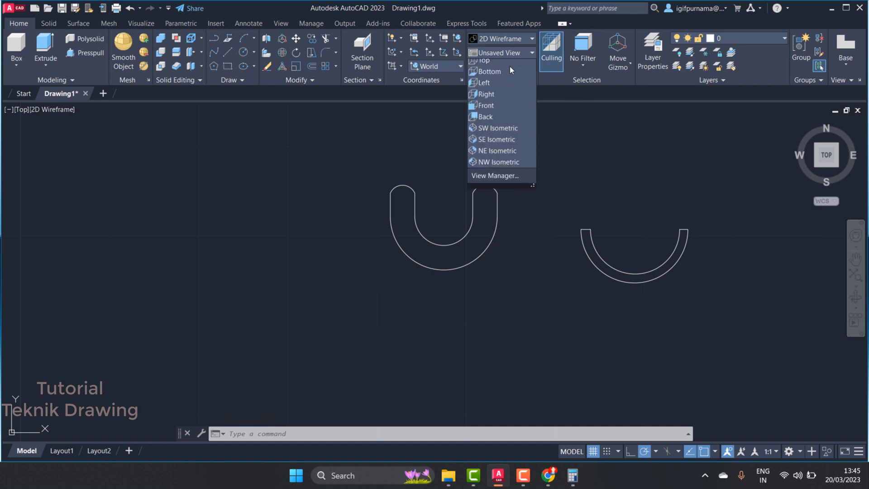
pyautogui.click(493, 133)
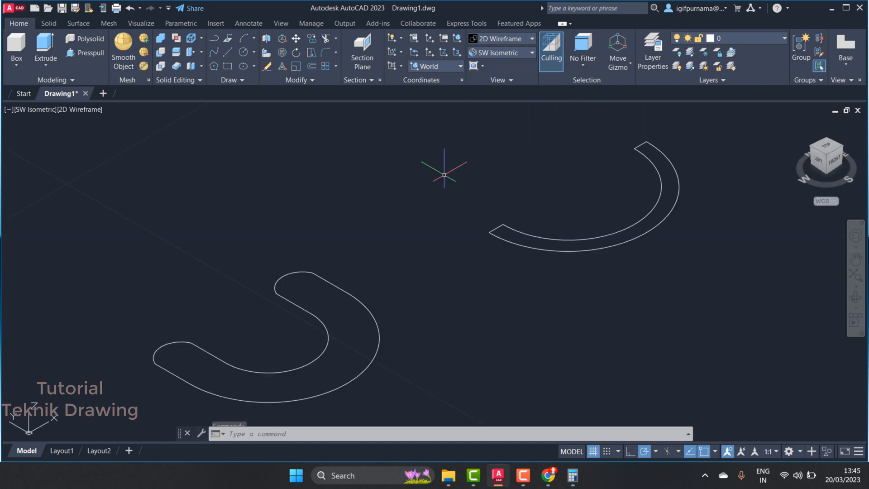
# Check part 06's width in the PDF drawing, and presspull the U profile to a height of 6.5.
pyautogui.click(45, 49)
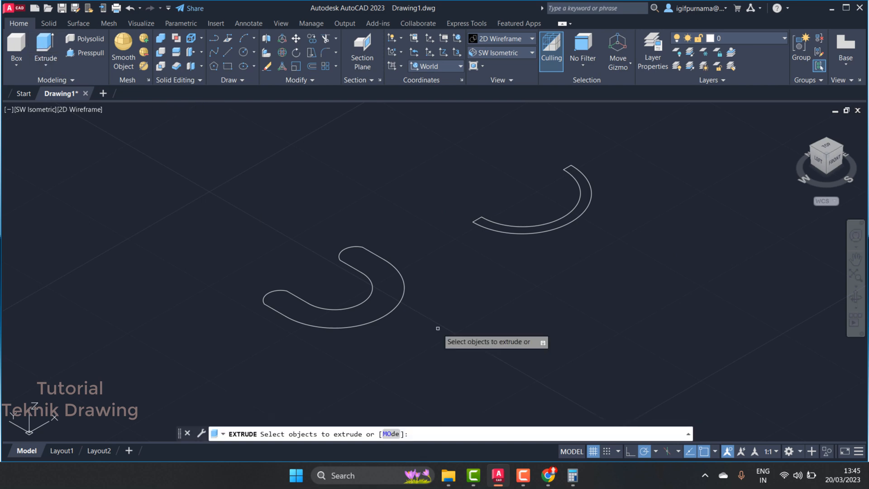
pyautogui.click(88, 55)
pyautogui.click(377, 290)
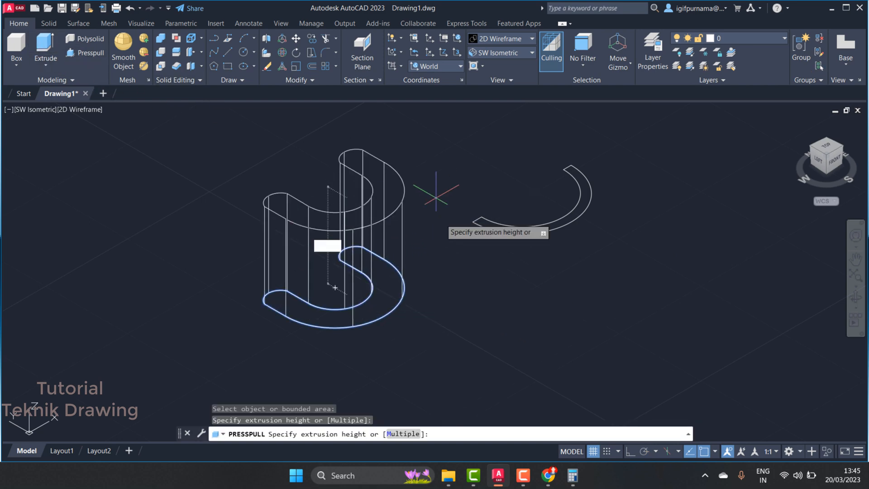
pyautogui.click(549, 475)
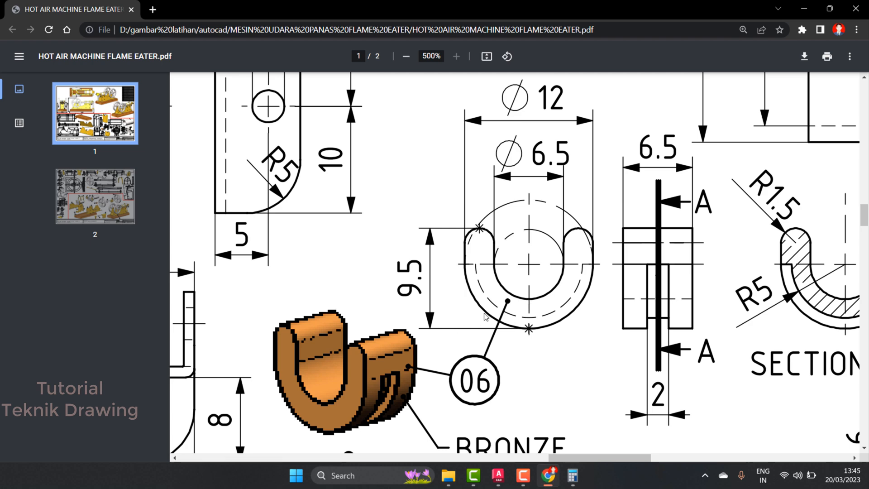
pyautogui.scroll(-1, 486, 317)
pyautogui.scroll(1, 647, 205)
pyautogui.click(804, 10)
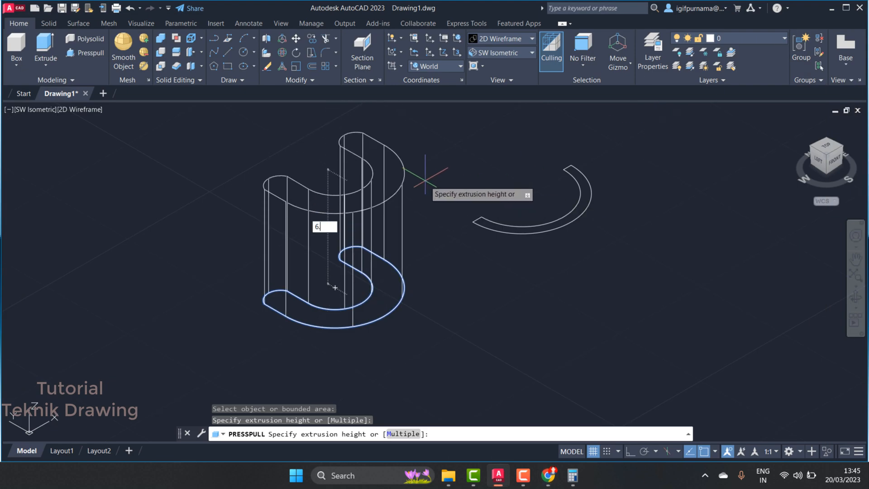
pyautogui.press('Return')
# Check the groove width in the PDF's side view, and presspull the half-ring profile to a height of 2.
pyautogui.scroll(5, 589, 209)
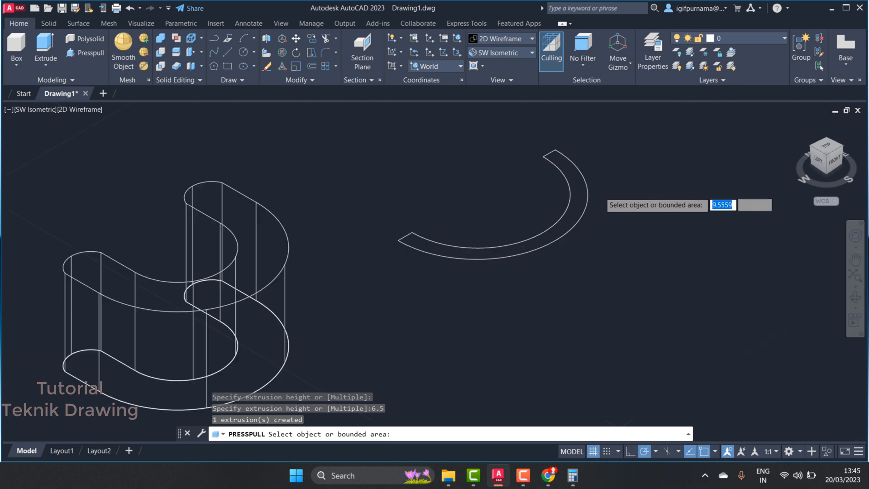
pyautogui.click(583, 211)
pyautogui.click(548, 483)
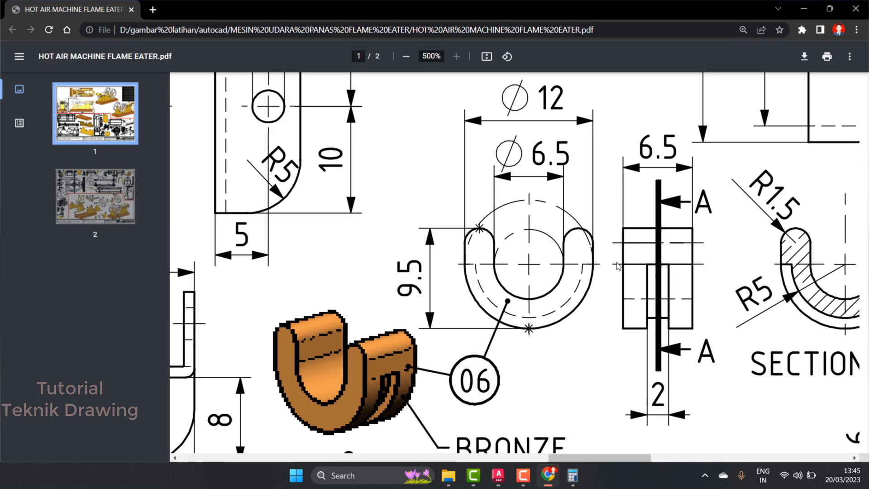
pyautogui.scroll(-2, 660, 336)
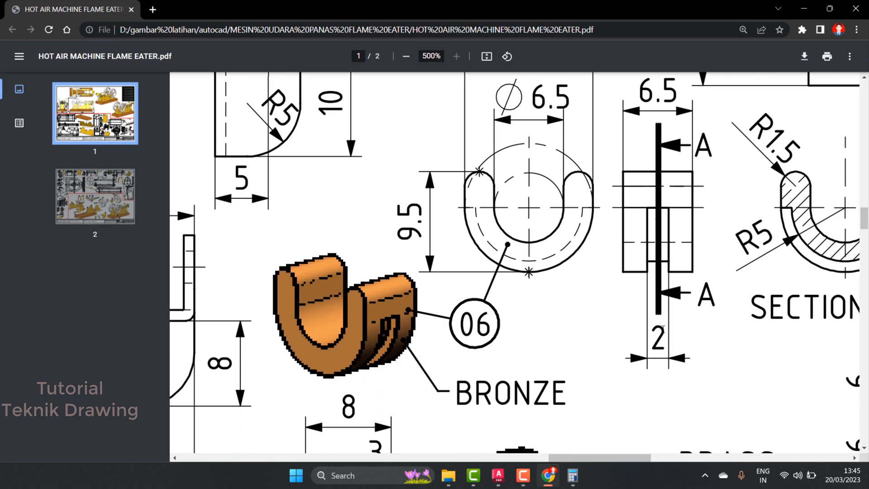
pyautogui.scroll(2, 536, 449)
pyautogui.moveTo(592, 462); pyautogui.dragTo(611, 462)
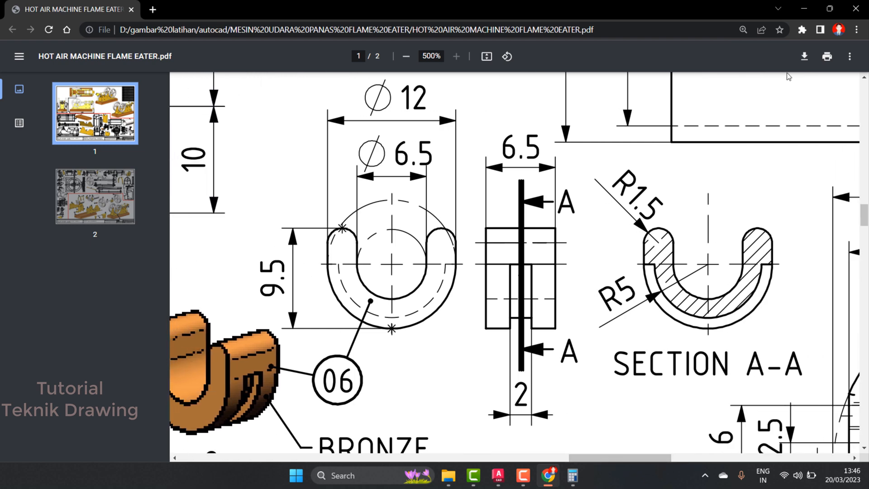
pyautogui.click(807, 7)
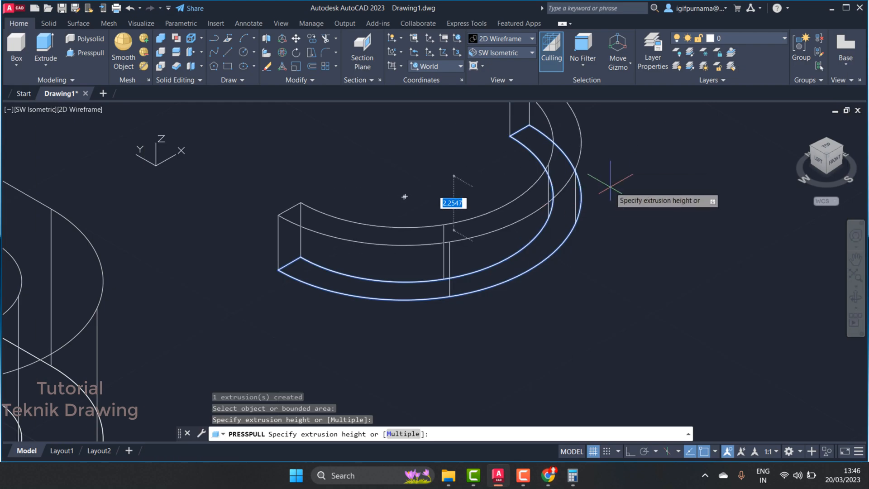
pyautogui.press('Return')
pyautogui.press('Return')
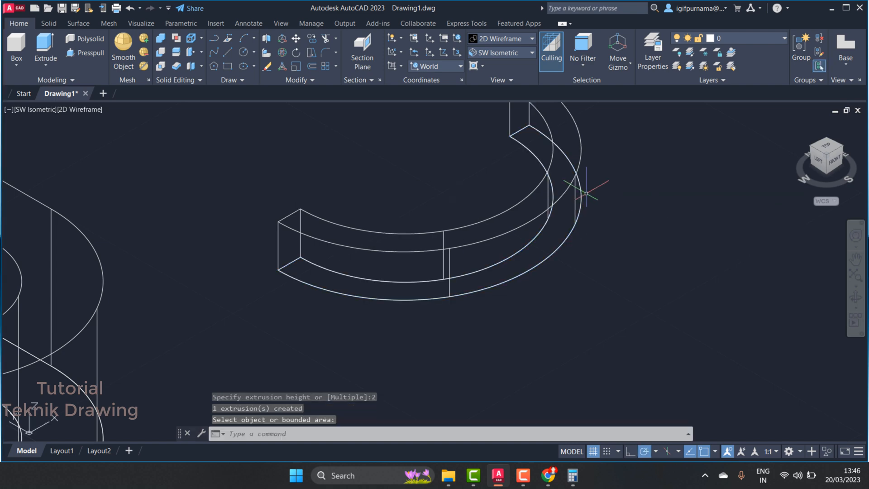
# Display the U solid and the half-ring solid in the Shaded visual style to inspect them.
pyautogui.scroll(-3, 609, 190)
pyautogui.click(483, 53)
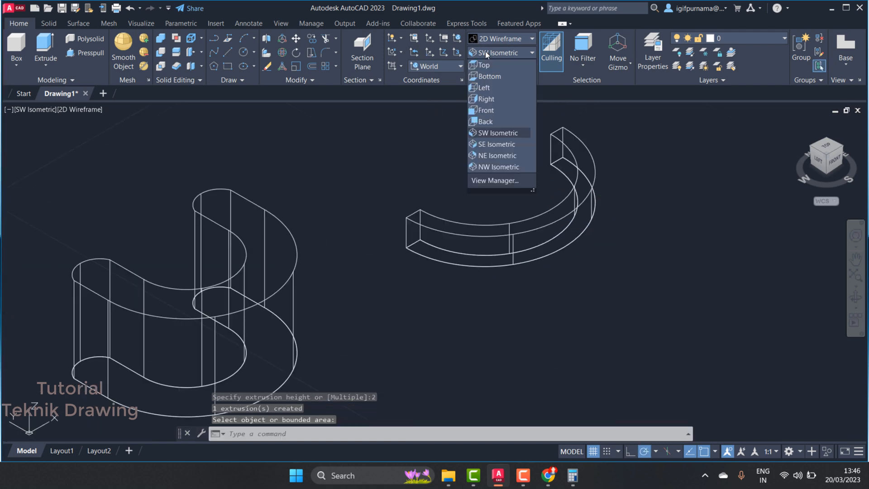
pyautogui.click(499, 38)
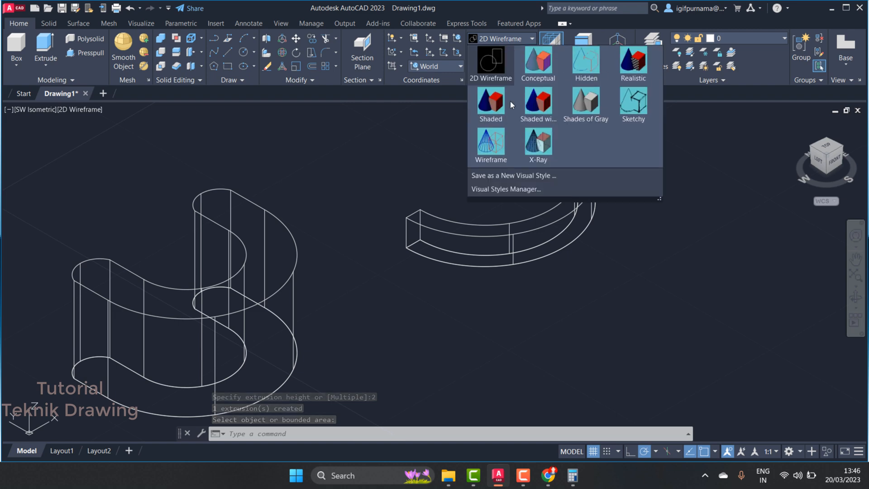
pyautogui.click(538, 102)
pyautogui.scroll(2, 562, 169)
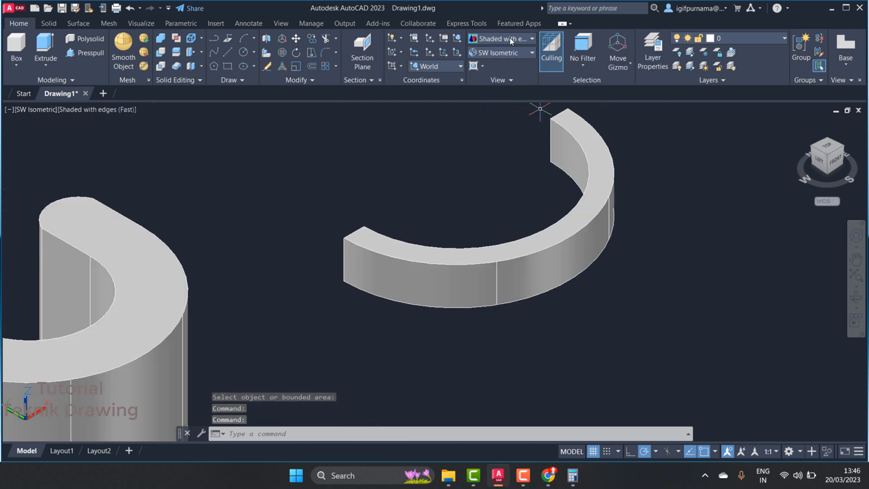
pyautogui.click(515, 39)
pyautogui.click(486, 105)
pyautogui.scroll(1, 553, 165)
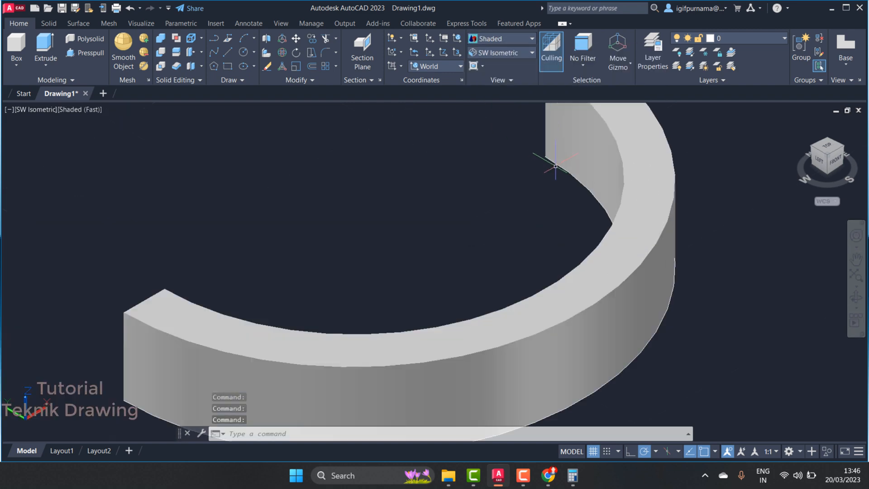
pyautogui.scroll(-4, 556, 166)
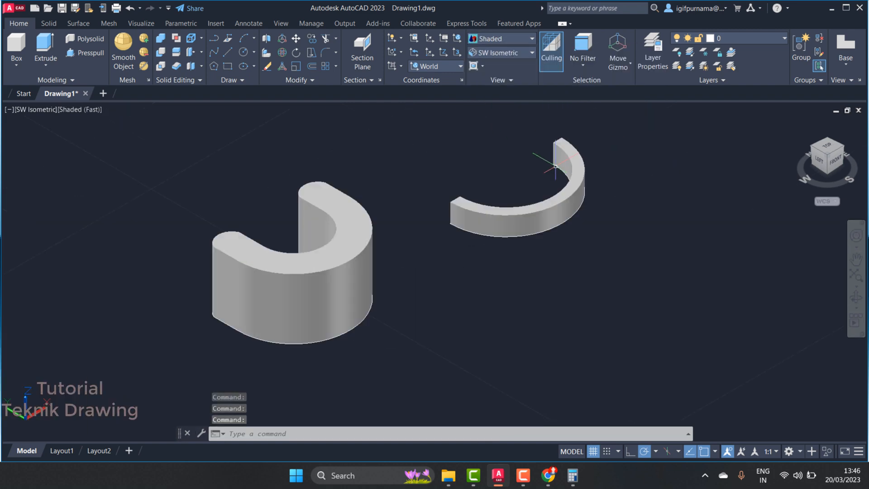
# Move the U solid and the half-ring solid together to free space away from their 2D profiles.
pyautogui.click(311, 39)
pyautogui.click(355, 231)
pyautogui.click(471, 229)
pyautogui.press('Return')
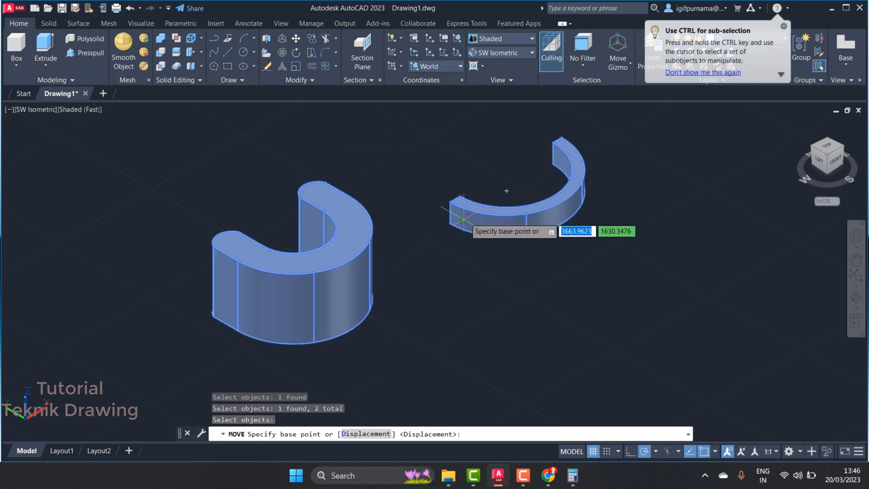
pyautogui.click(464, 219)
pyautogui.scroll(-6, 222, 206)
pyautogui.click(440, 253)
pyautogui.scroll(2, 413, 281)
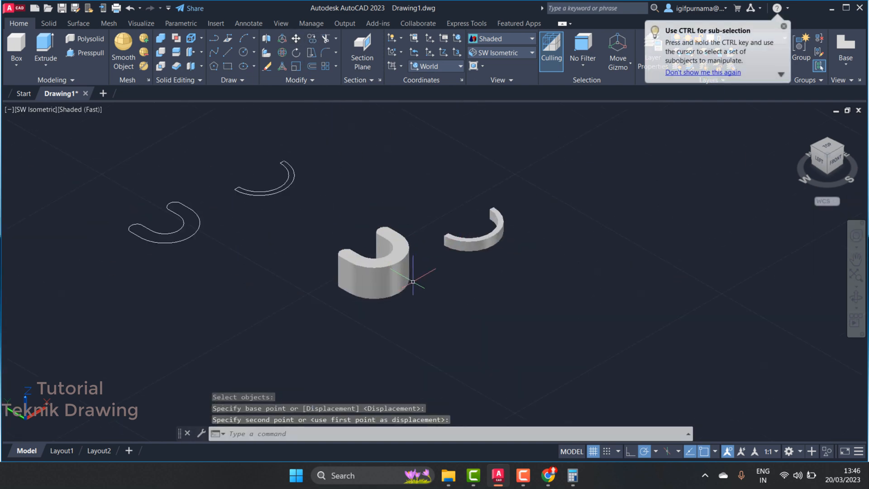
pyautogui.scroll(3, 413, 282)
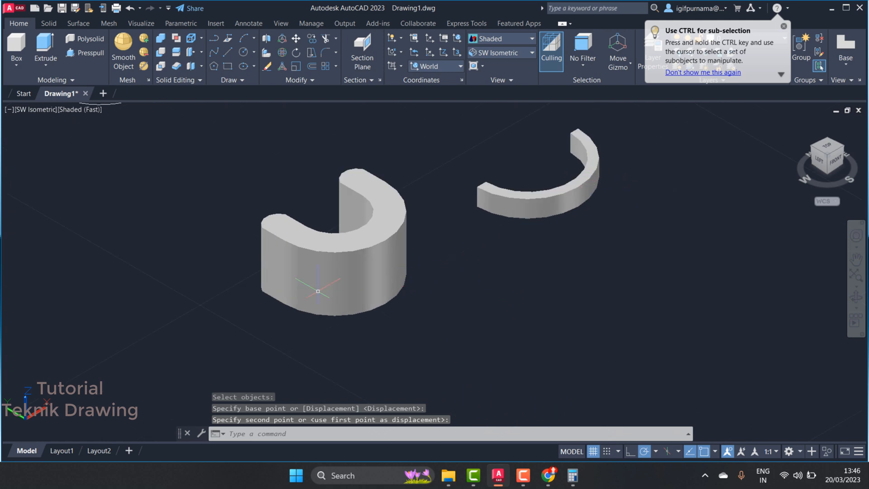
# Check part 06's side view in the PDF, and calculate half its width, 6.5 ÷ 2, in Calculator before returning to AutoCAD.
pyautogui.click(548, 475)
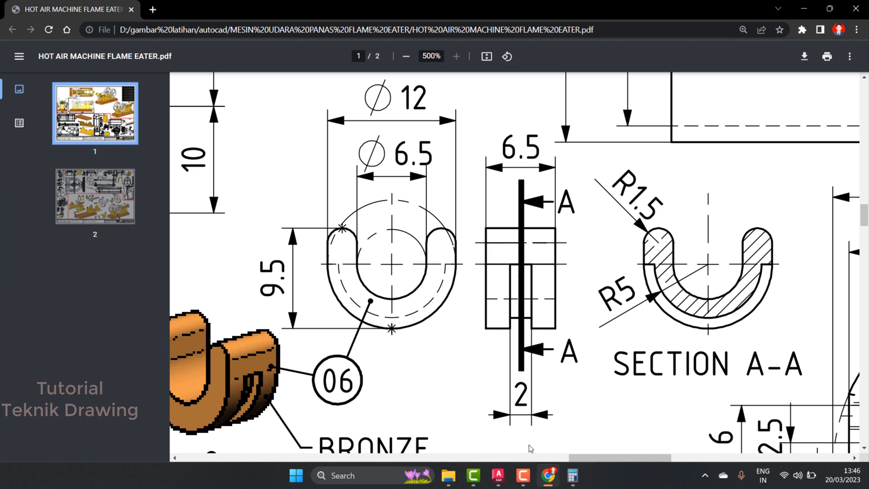
pyautogui.click(552, 485)
pyautogui.click(552, 484)
pyautogui.click(573, 483)
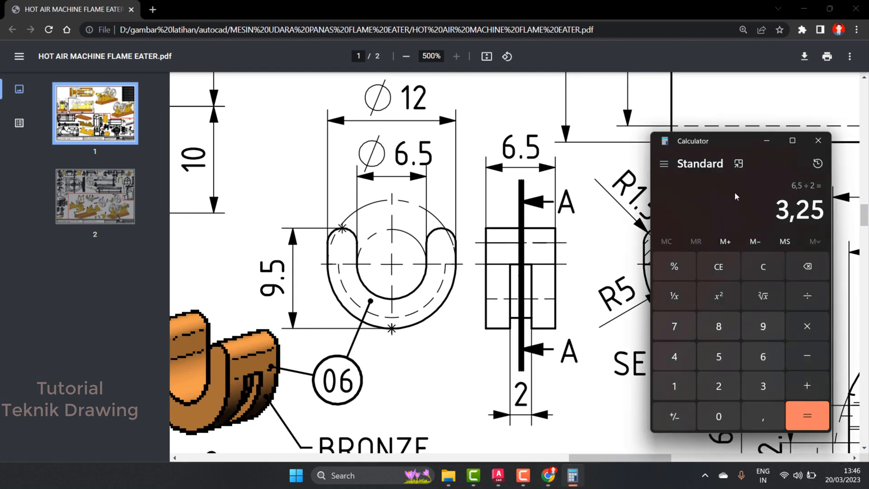
pyautogui.click(767, 357)
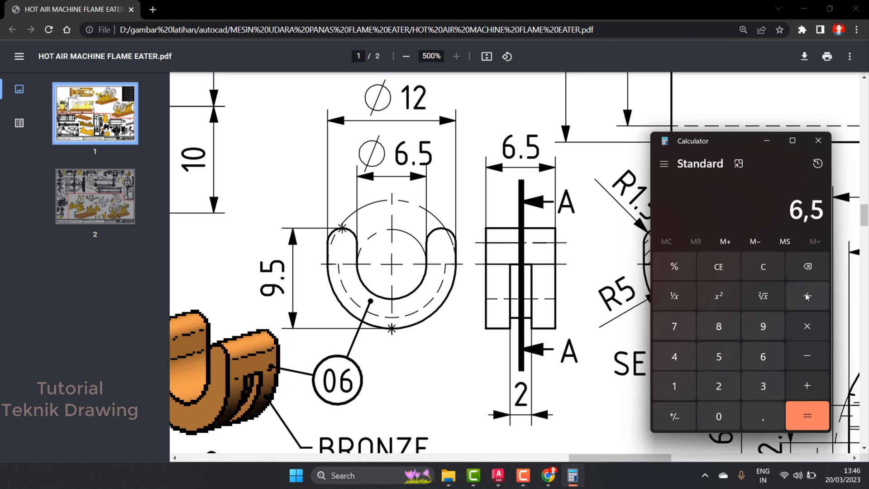
pyautogui.click(828, 424)
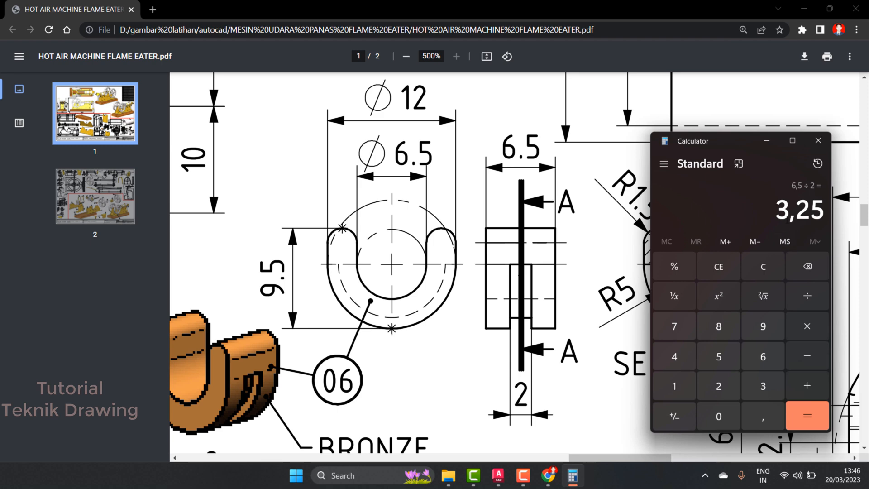
pyautogui.click(570, 240)
pyautogui.click(499, 476)
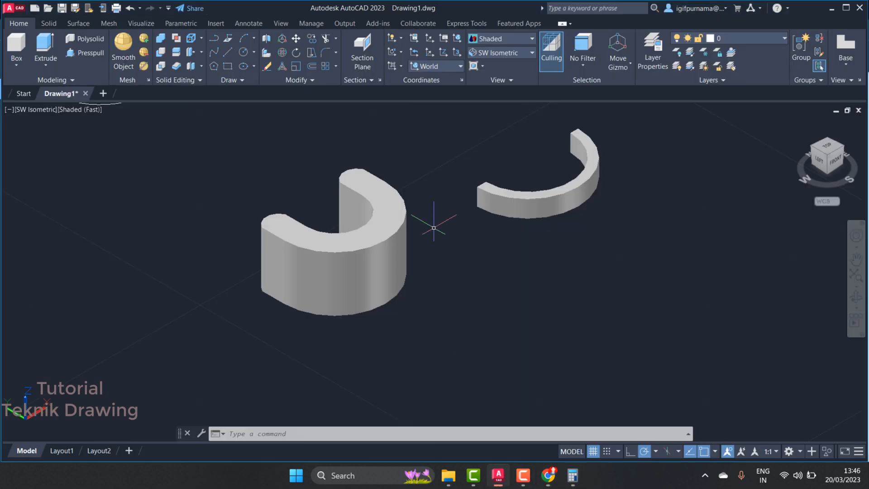
# Set the model's visual style to 2D Wireframe.
pyautogui.click(473, 54)
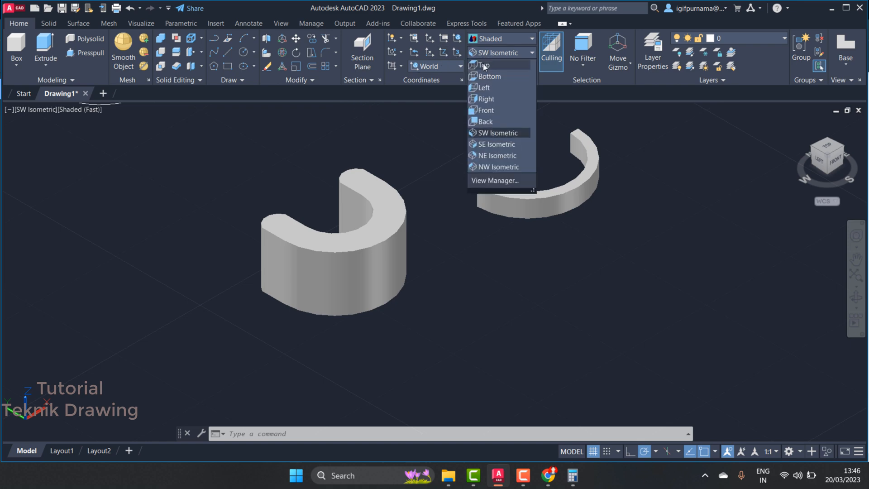
pyautogui.click(488, 39)
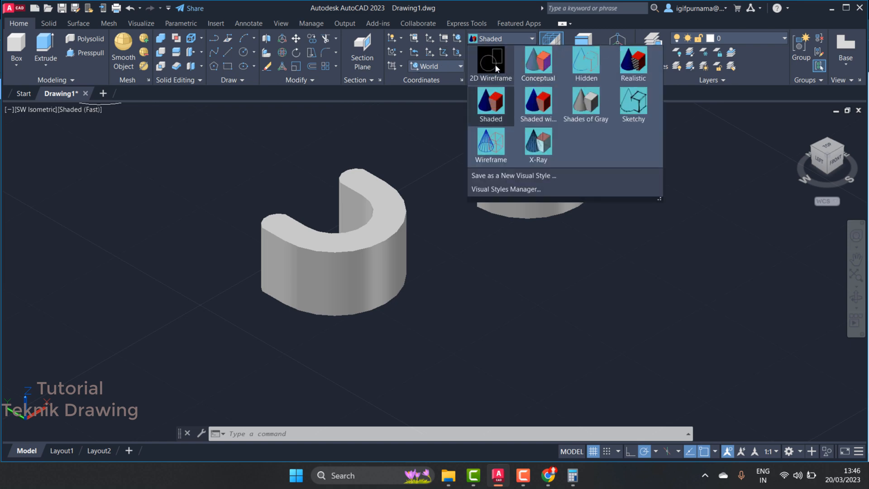
pyautogui.click(495, 64)
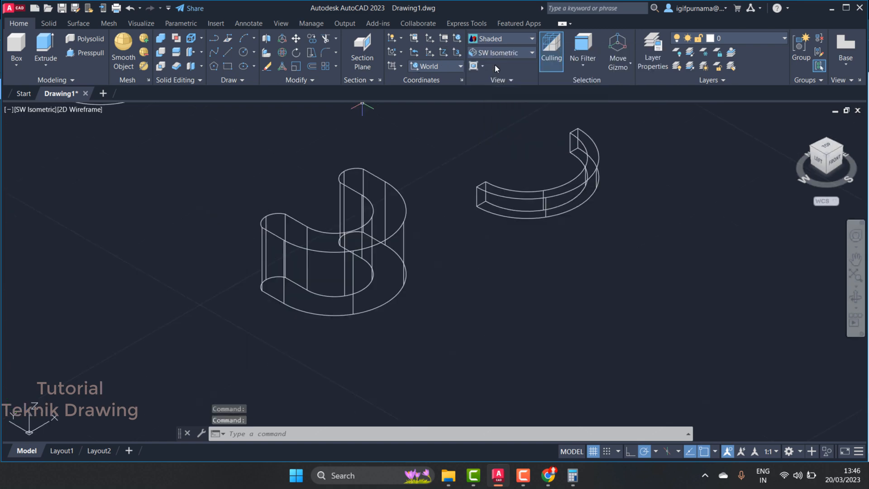
# Draw a vertical line 3.25 long upward from the arc centre of the U solid's bottom face.
pyautogui.click(227, 52)
pyautogui.click(335, 274)
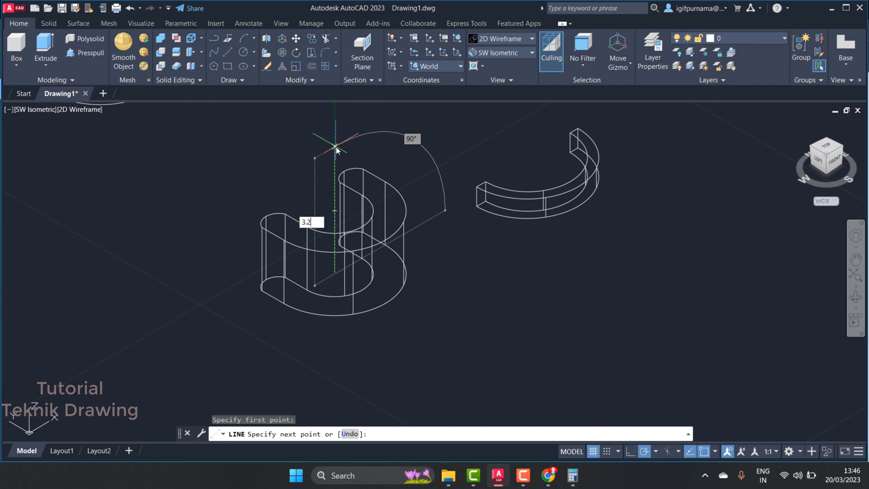
pyautogui.press('Return')
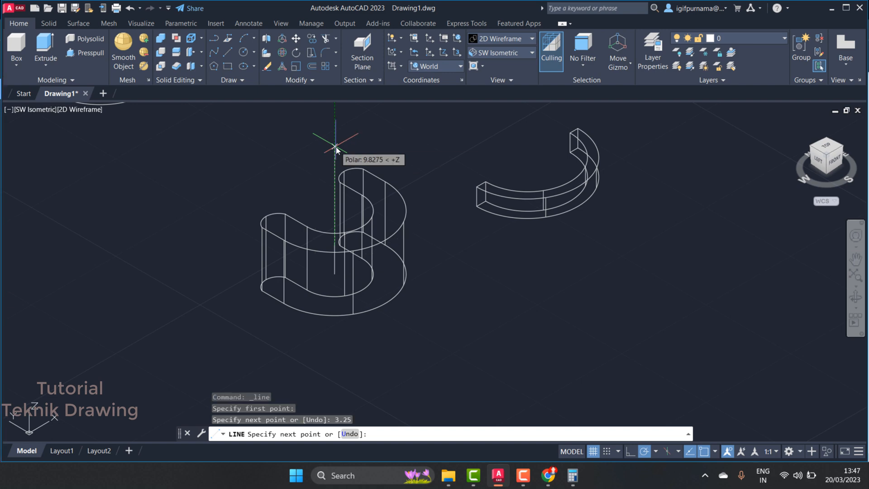
pyautogui.press('Return')
# Draw a vertical line 1 long upward from the arc centre of the half-ring solid's bottom face.
pyautogui.scroll(6, 619, 213)
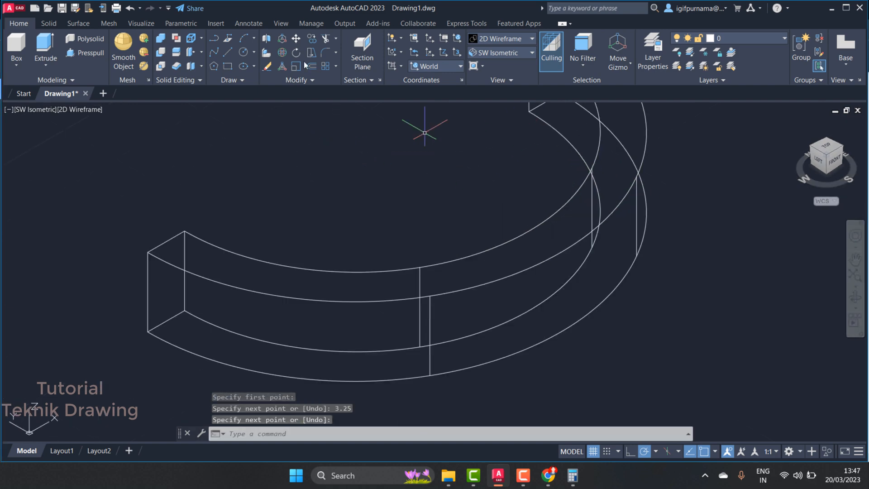
pyautogui.click(228, 50)
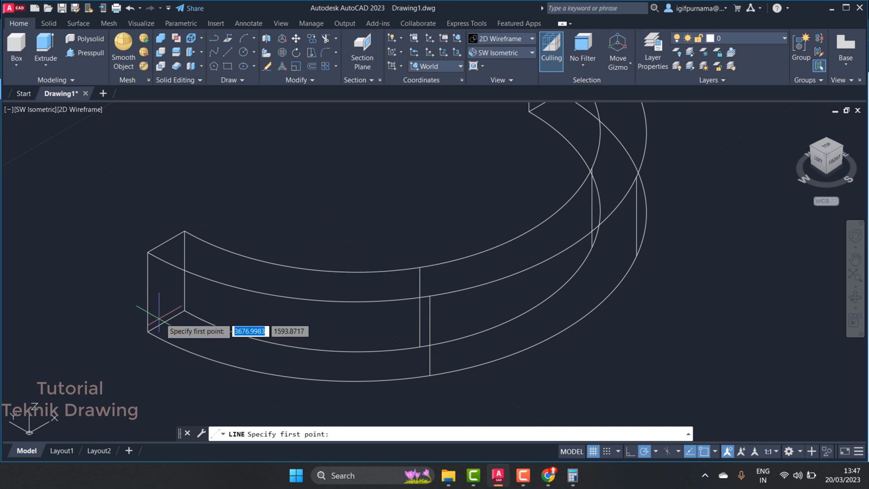
pyautogui.click(357, 210)
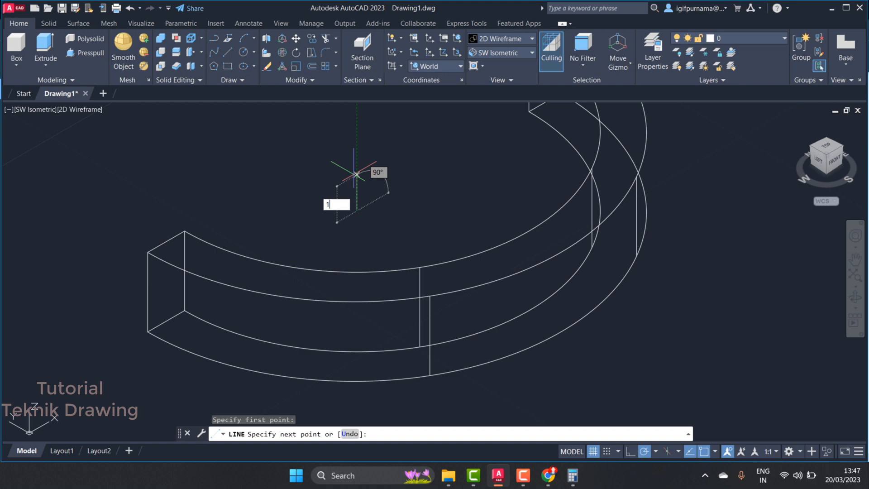
pyautogui.write('1')
pyautogui.press('Return')
pyautogui.press('Return')
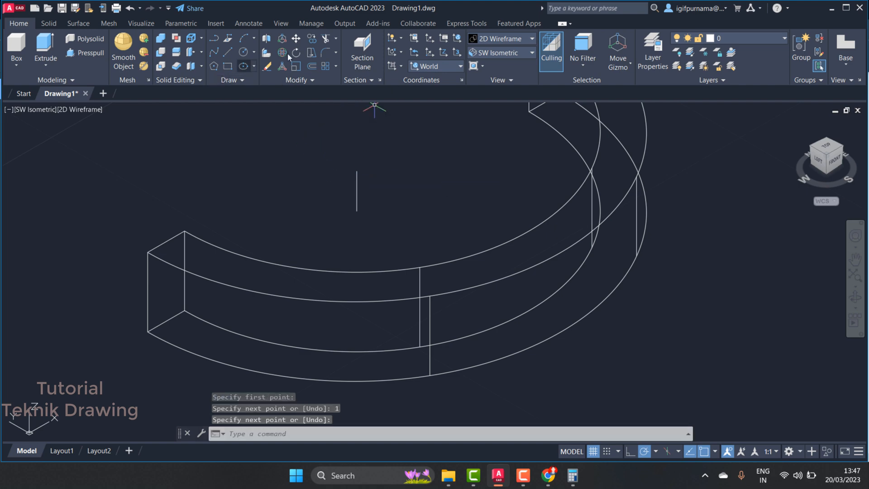
# Move the half-ring solid from its vertical line's upper end to the upper end of the U solid's centre line.
pyautogui.click(298, 38)
pyautogui.click(632, 350)
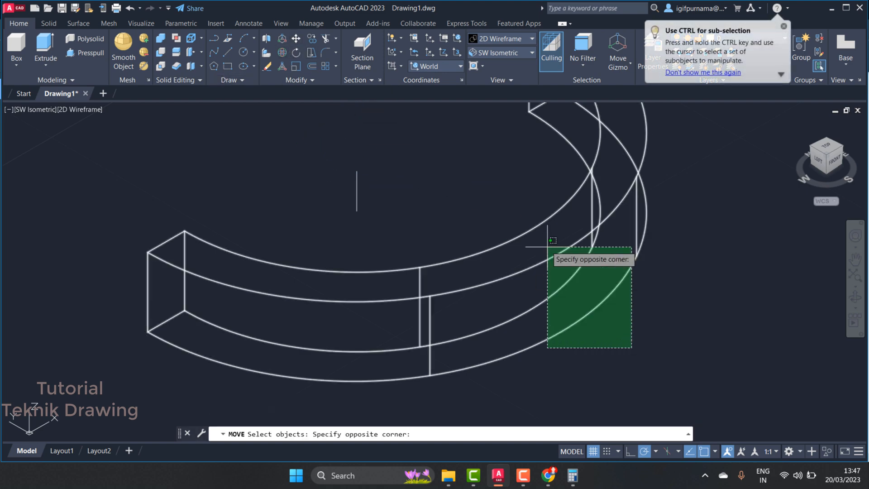
pyautogui.click(544, 244)
pyautogui.press('Return')
pyautogui.click(356, 172)
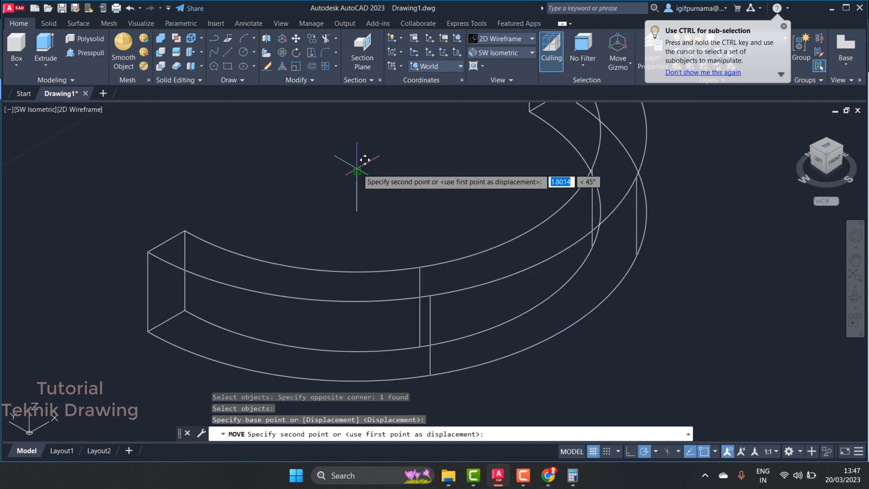
pyautogui.scroll(3, 487, 208)
pyautogui.scroll(-6, 494, 200)
pyautogui.scroll(5, 349, 277)
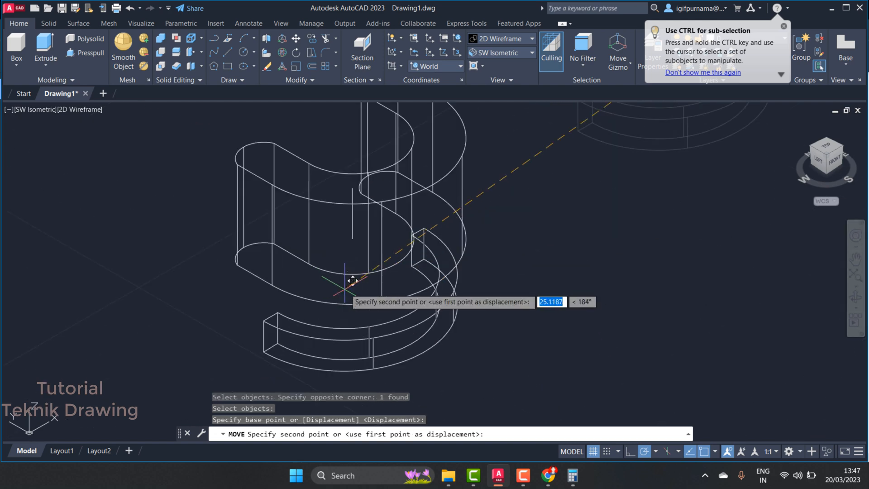
pyautogui.scroll(2, 361, 178)
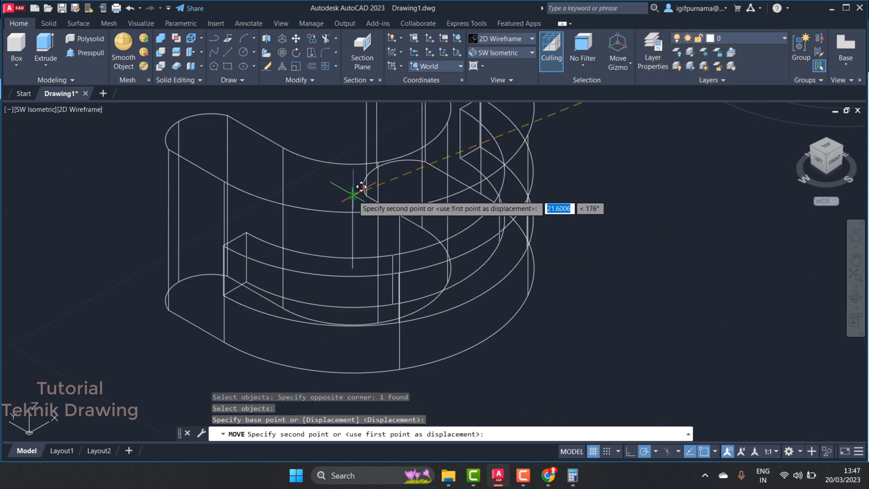
pyautogui.click(361, 179)
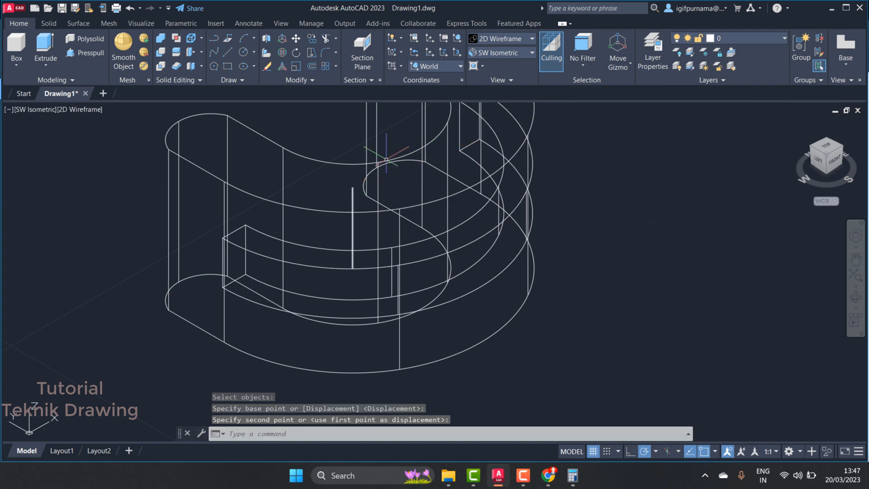
# Set the model's visual style to Shaded.
pyautogui.click(488, 40)
pyautogui.click(504, 105)
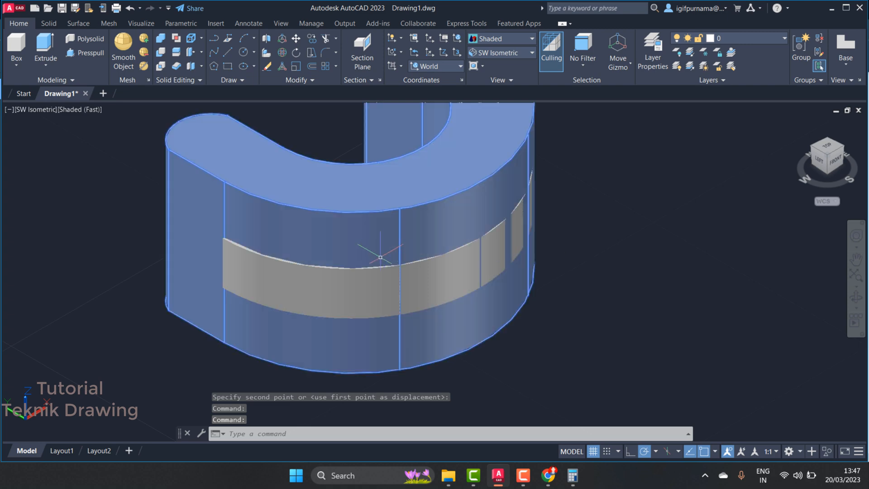
pyautogui.scroll(2, 349, 240)
pyautogui.scroll(-2, 349, 240)
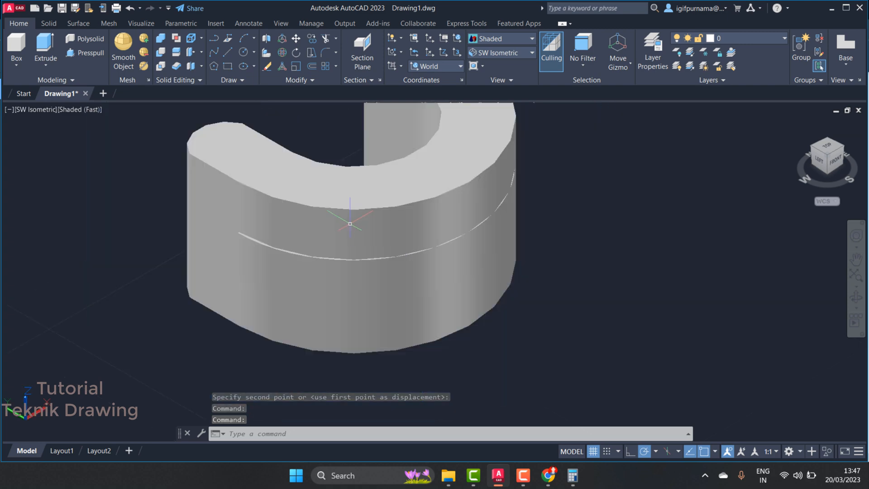
# Subtract the half-ring solid from the U solid to cut the curved groove.
pyautogui.click(160, 53)
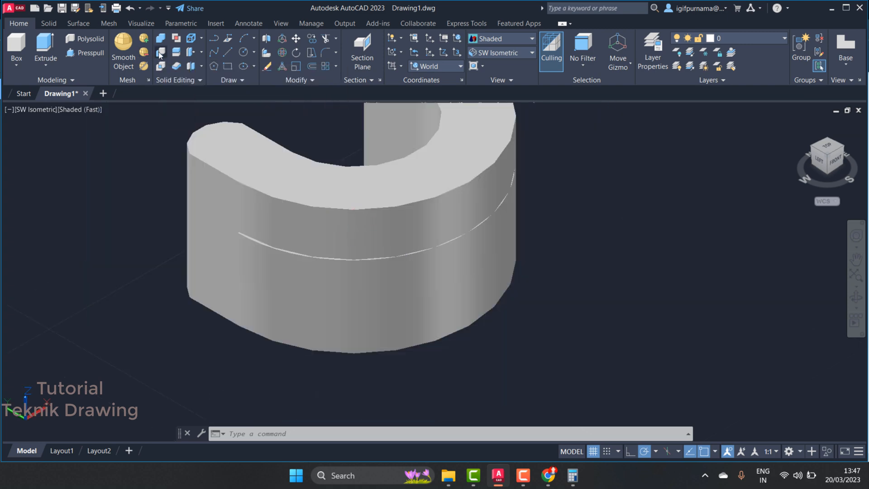
pyautogui.click(354, 196)
pyautogui.press('Return')
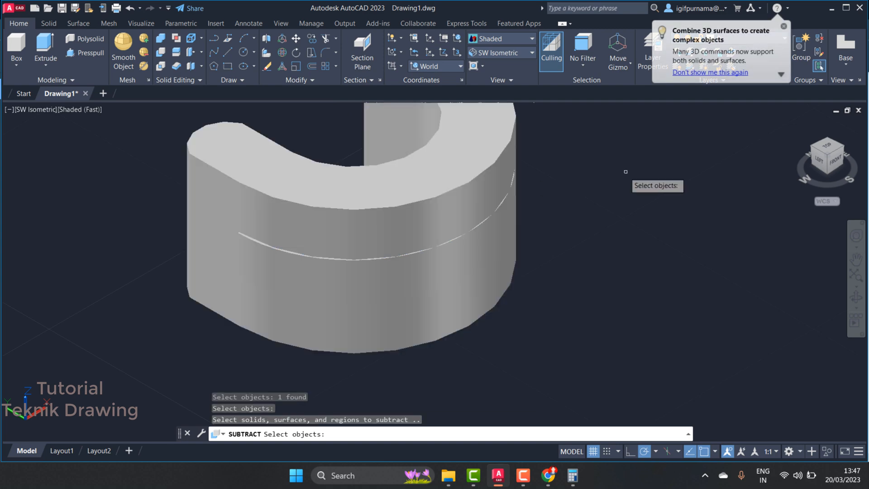
pyautogui.click(461, 253)
pyautogui.press('Return')
pyautogui.scroll(3, 503, 238)
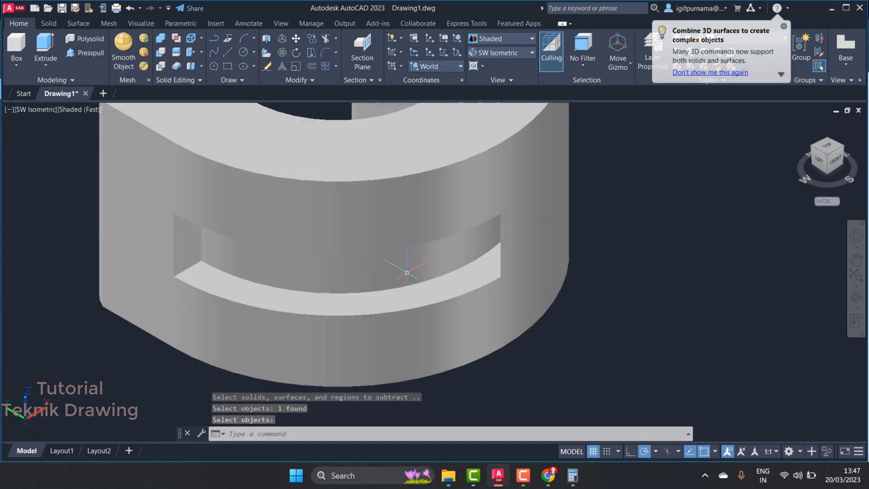
pyautogui.click(266, 67)
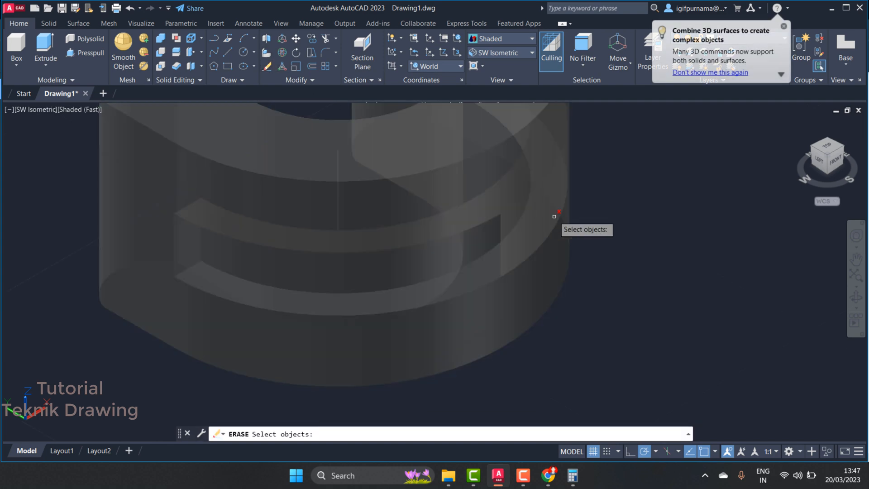
pyautogui.scroll(3, 432, 226)
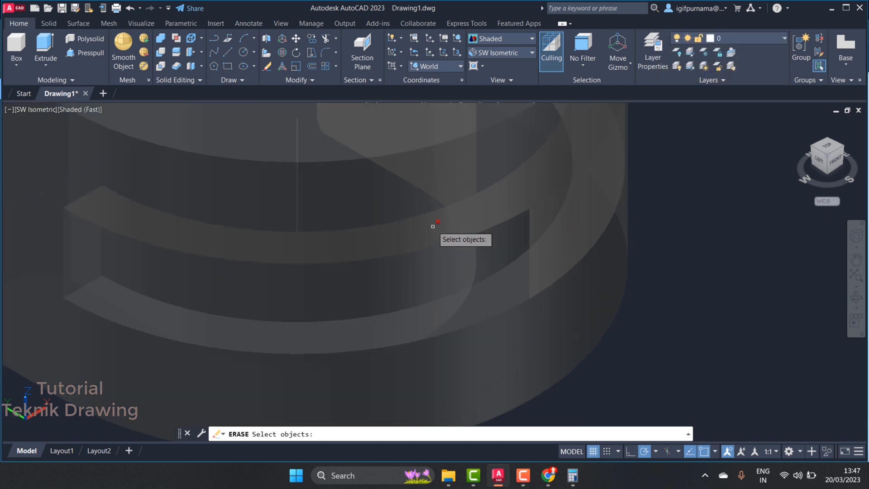
pyautogui.scroll(-3, 432, 225)
pyautogui.press('Return')
# Move the grooved U solid to empty space, clear of the vertical construction lines.
pyautogui.click(855, 297)
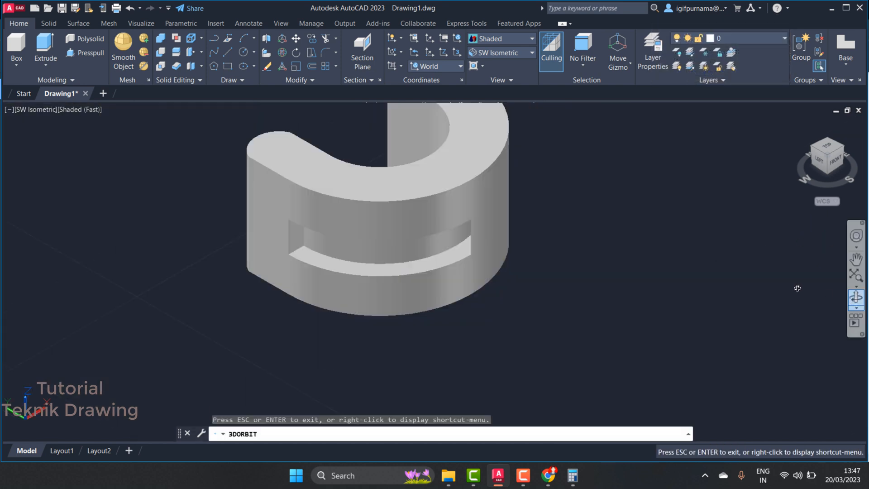
pyautogui.moveTo(534, 224); pyautogui.dragTo(390, 202)
pyautogui.rightClick(397, 201)
pyautogui.click(428, 208)
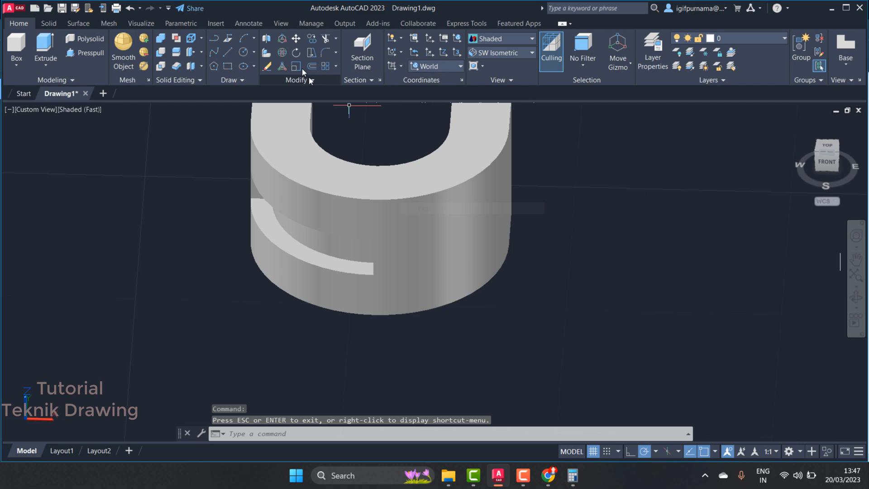
pyautogui.click(296, 42)
pyautogui.click(338, 211)
pyautogui.press('Return')
pyautogui.click(338, 183)
pyautogui.scroll(4, 202, 234)
pyautogui.scroll(-7, 201, 234)
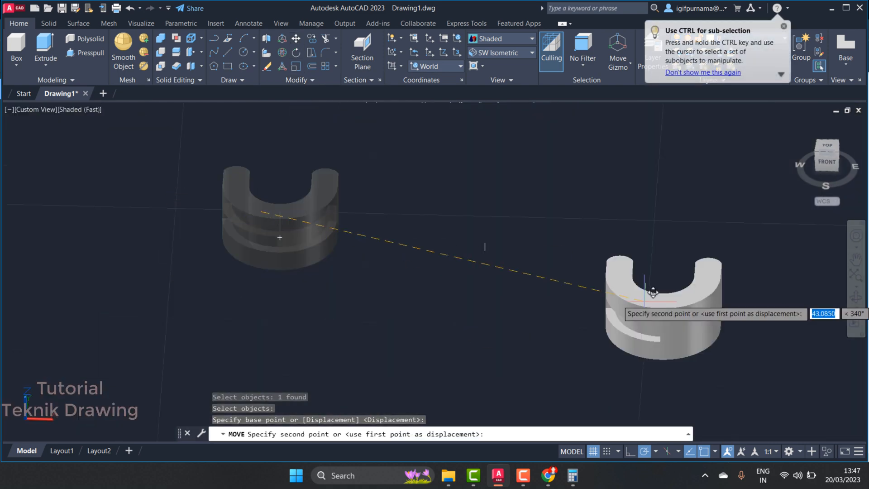
pyautogui.click(653, 292)
pyautogui.scroll(3, 699, 352)
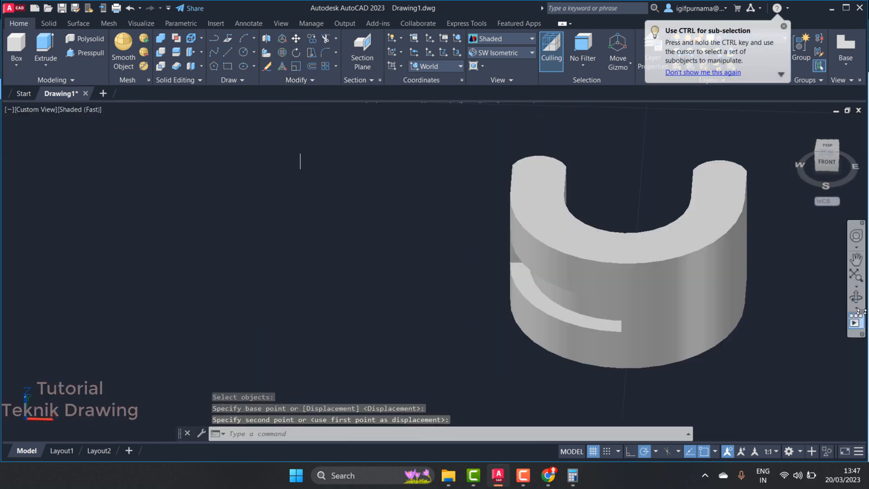
# Undo the grooved U solid's move, the half-ring subtraction and the change to the Shaded visual style.
pyautogui.click(857, 299)
pyautogui.moveTo(758, 305); pyautogui.dragTo(547, 215)
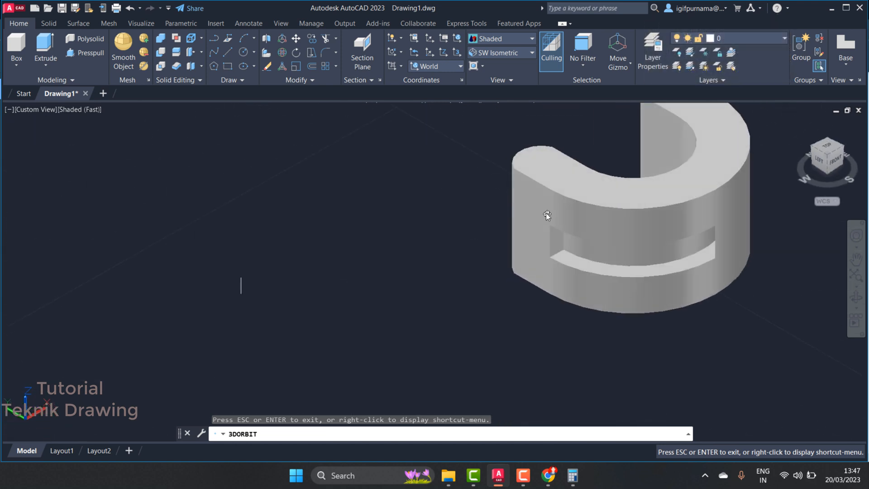
pyautogui.rightClick(547, 215)
pyautogui.click(561, 221)
pyautogui.hotkey('ctrl', 'z')
pyautogui.hotkey('ctrl', 'z')
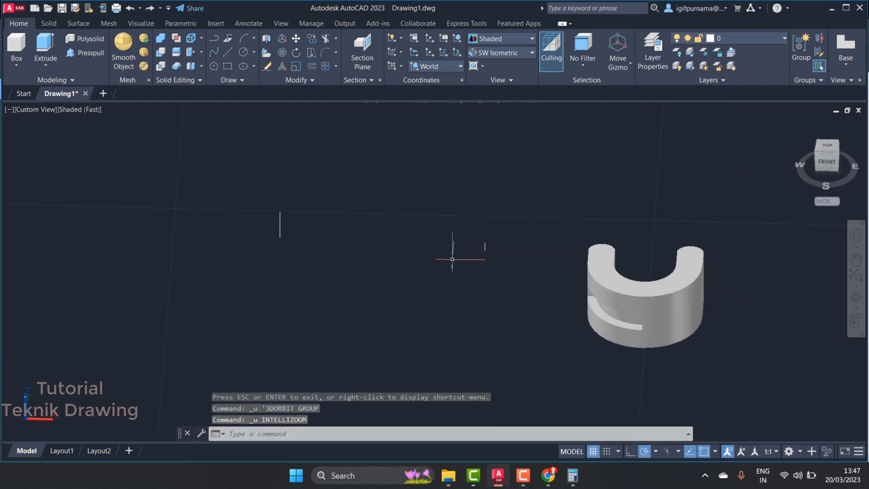
pyautogui.hotkey('ctrl', 'z')
pyautogui.hotkey('ctrl', 'z')
pyautogui.hotkey('ctrl', 'z')
pyautogui.hotkey('ctrl', 'z')
pyautogui.hotkey('ctrl', 'z')
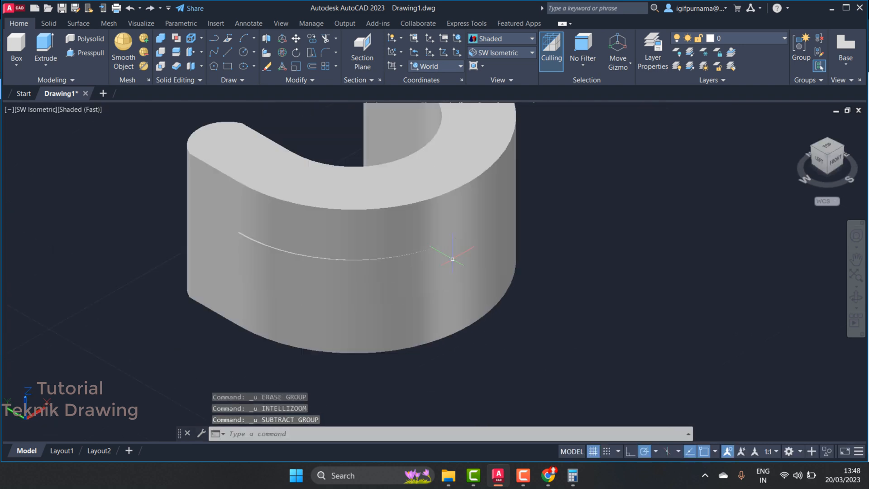
pyautogui.hotkey('ctrl', 'z')
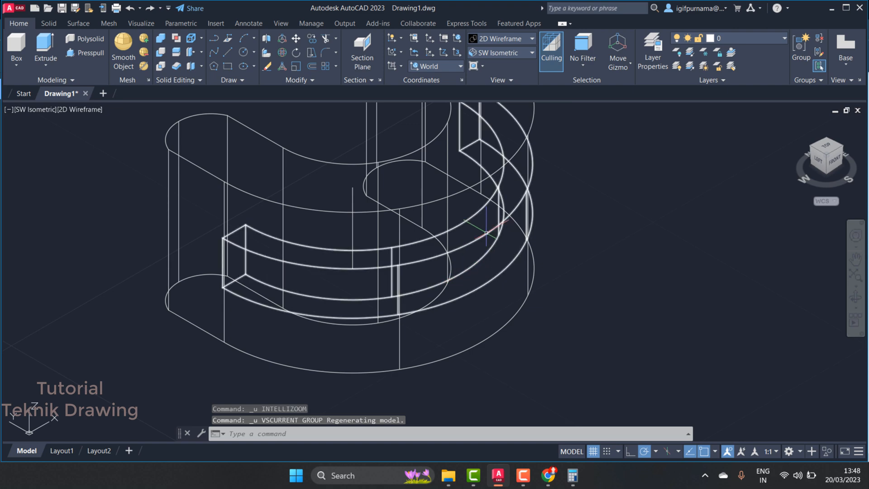
# Examine the half-ring solid's position inside the wireframe U solid from different angles.
pyautogui.click(860, 300)
pyautogui.moveTo(388, 285); pyautogui.dragTo(454, 285)
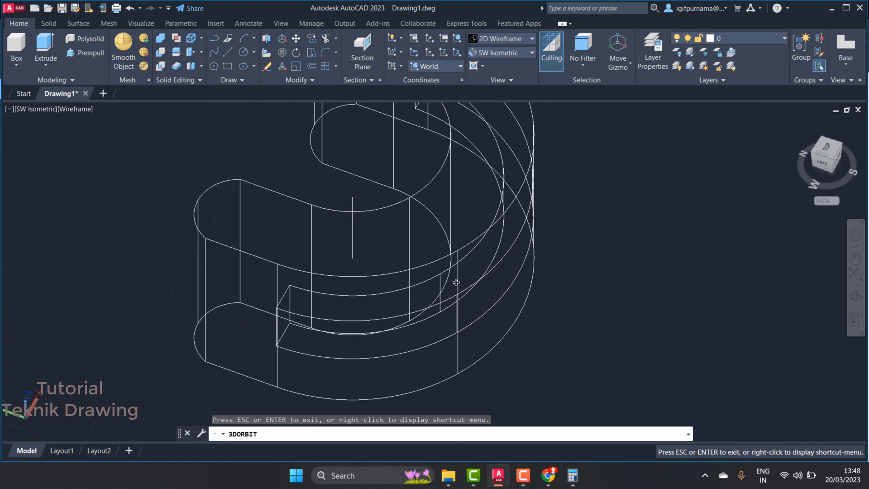
pyautogui.rightClick(446, 246)
pyautogui.click(464, 253)
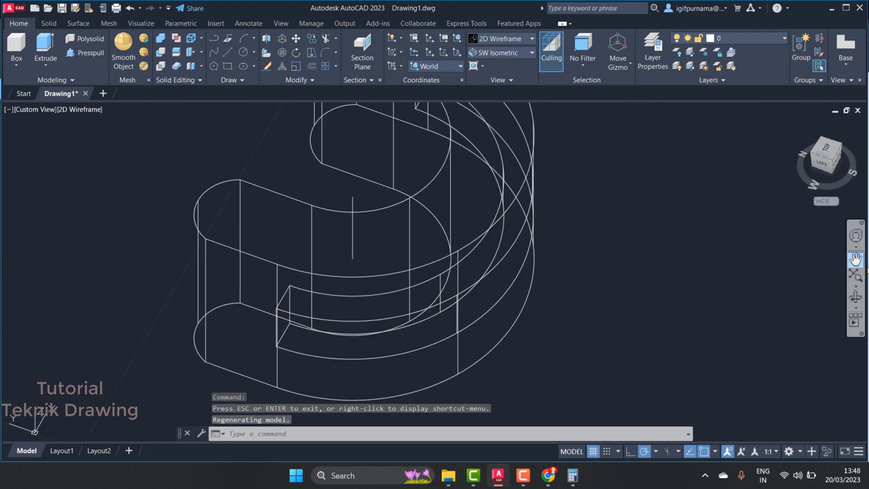
pyautogui.click(855, 297)
pyautogui.moveTo(520, 252); pyautogui.dragTo(522, 233)
pyautogui.rightClick(522, 229)
pyautogui.click(553, 238)
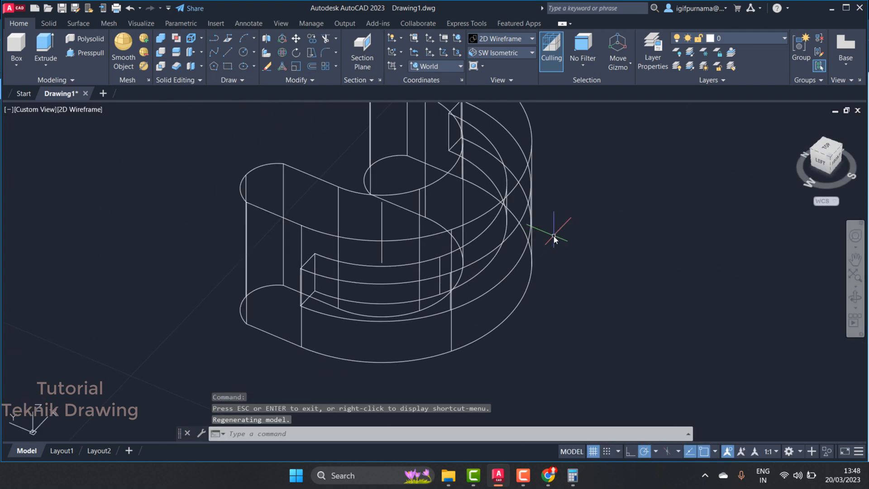
# Undo the view rotations and the half-ring solid's move into the U solid.
pyautogui.hotkey('ctrl', 'z')
pyautogui.hotkey('ctrl', 'z')
pyautogui.hotkey('ctrl', 'z')
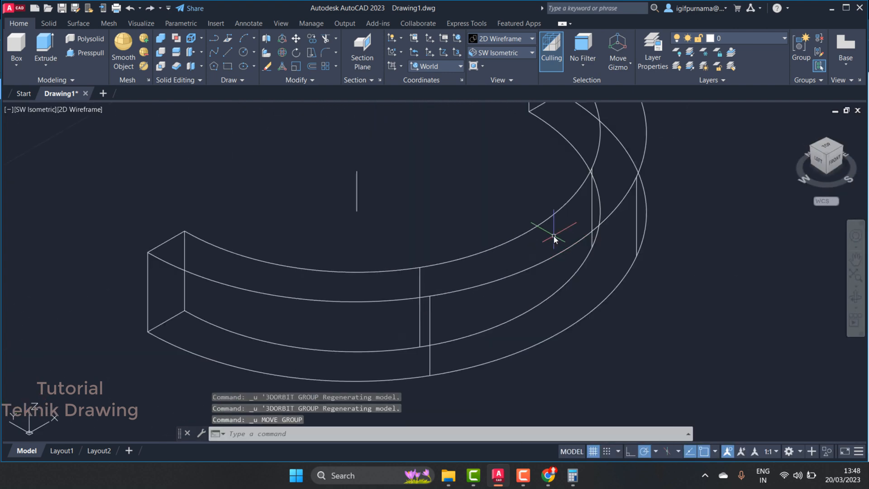
pyautogui.scroll(-12, 499, 251)
pyautogui.scroll(4, 441, 277)
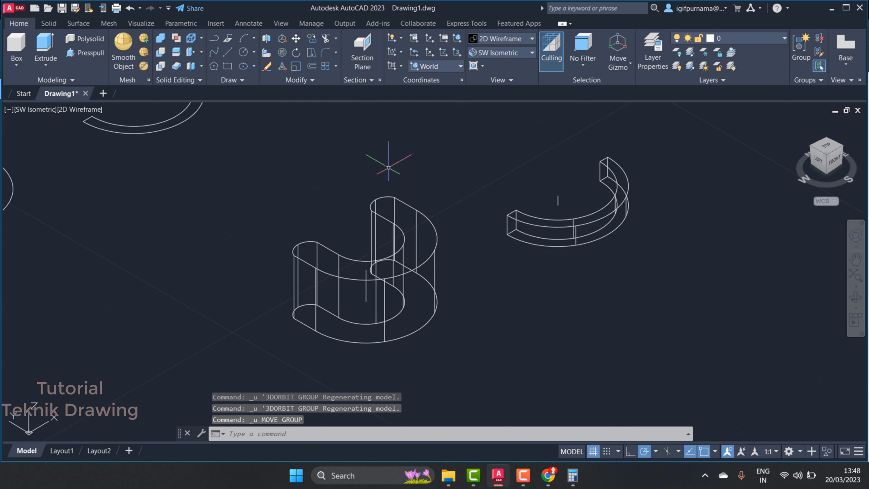
pyautogui.click(296, 39)
pyautogui.click(678, 263)
pyautogui.click(631, 208)
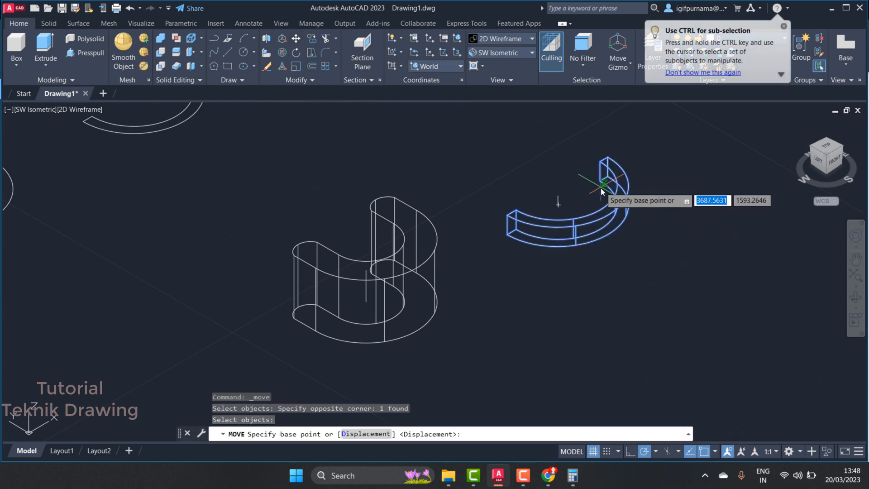
pyautogui.rightClick(608, 194)
pyautogui.click(587, 183)
pyautogui.press('Escape')
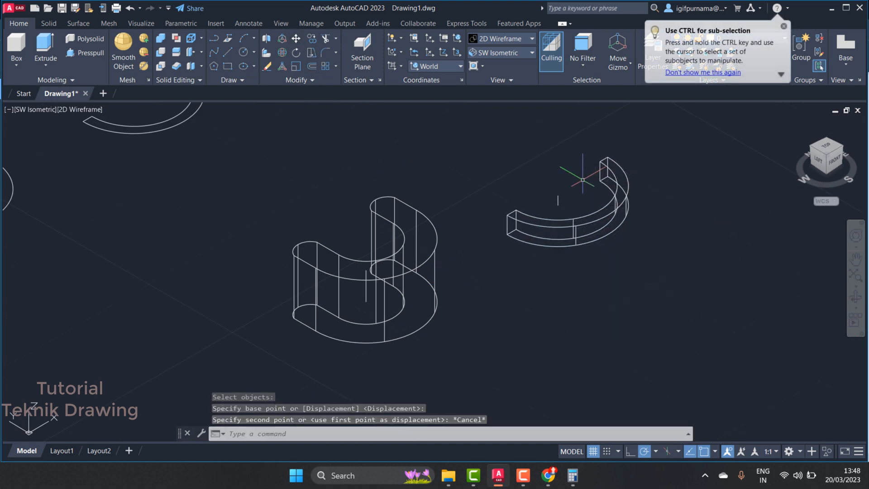
# Move the half-ring solid by the top end of its vertical line onto the top end of the U solid's vertical line.
pyautogui.click(302, 39)
pyautogui.click(642, 248)
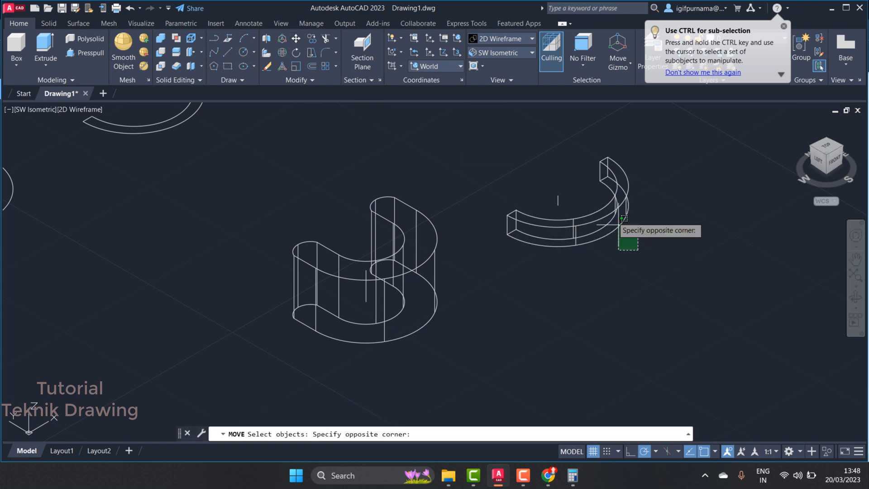
pyautogui.click(583, 199)
pyautogui.click(558, 195)
pyautogui.scroll(6, 462, 252)
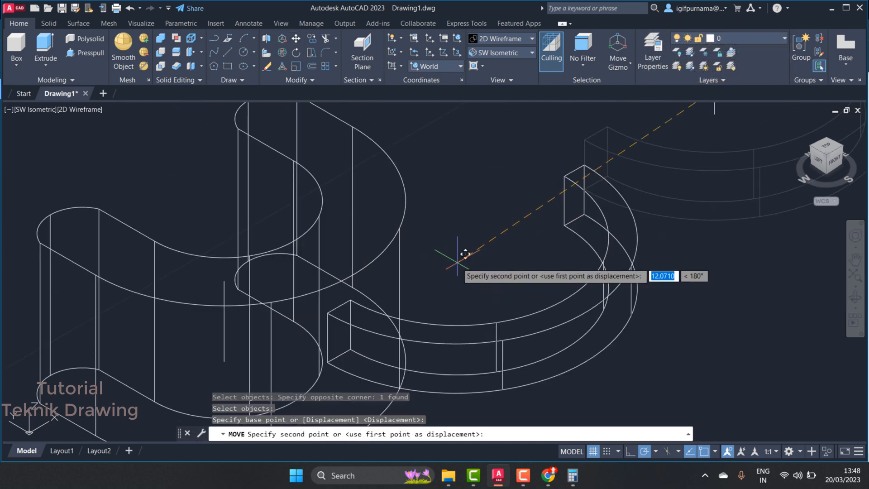
pyautogui.click(298, 259)
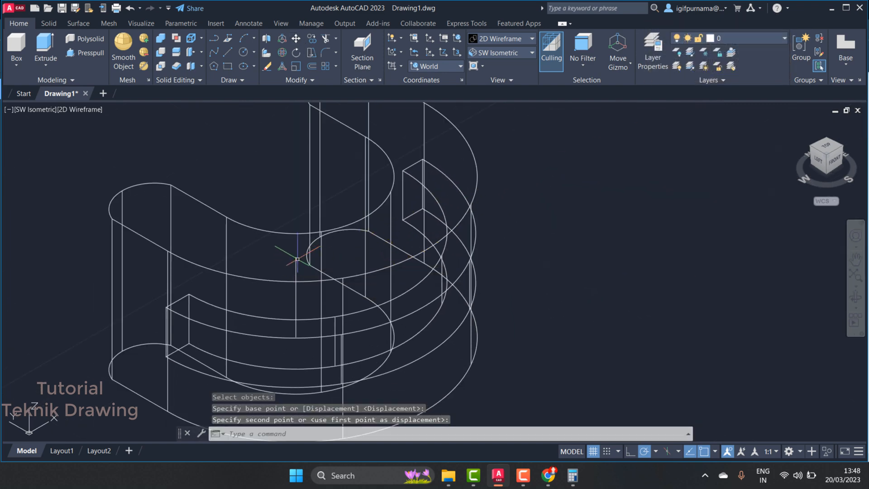
# Subtract the repositioned half-ring solid from the wireframe U solid to form part 06's groove.
pyautogui.click(160, 52)
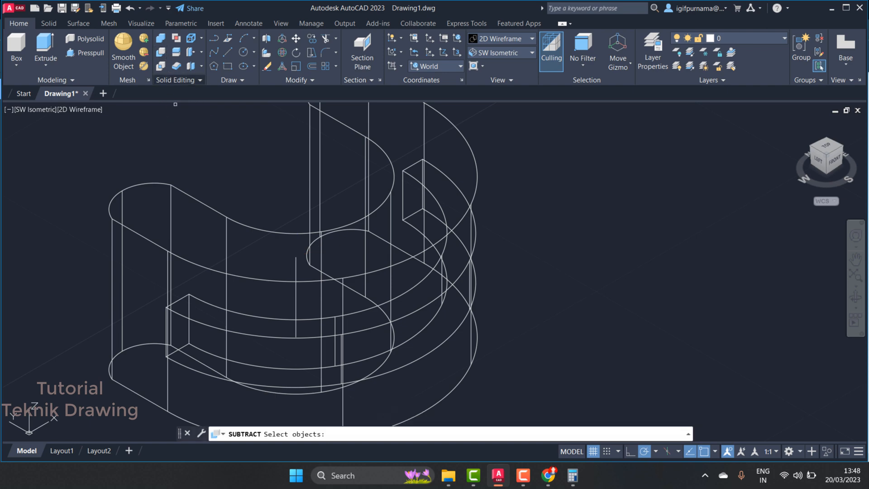
pyautogui.click(403, 171)
pyautogui.click(469, 253)
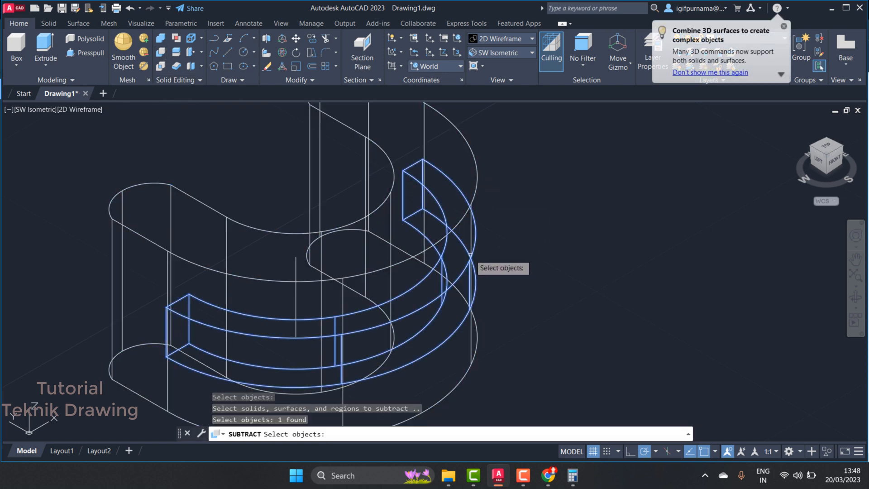
pyautogui.press('Return')
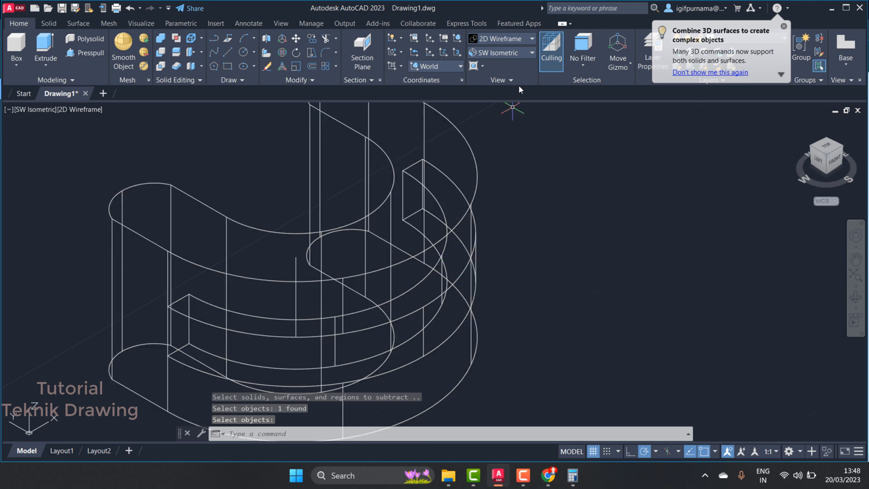
# Display the model in the Shaded visual style and examine the cut groove from another angle.
pyautogui.click(490, 39)
pyautogui.click(501, 110)
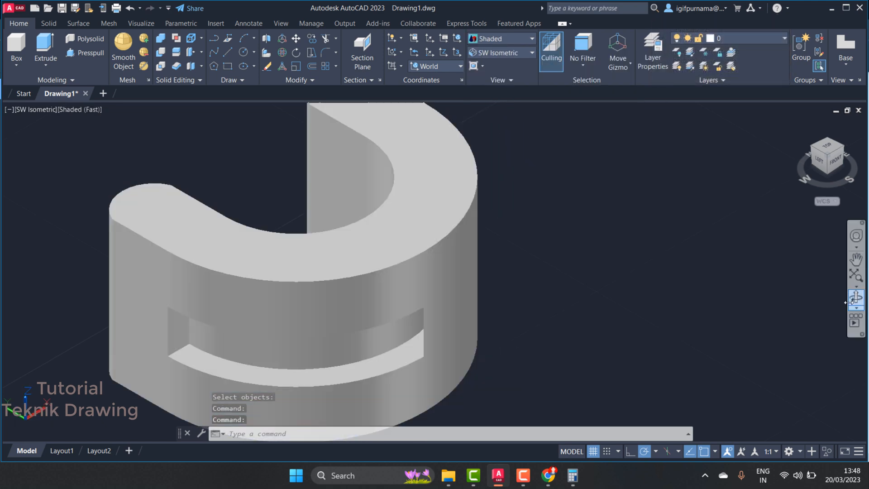
pyautogui.click(851, 299)
pyautogui.moveTo(769, 290); pyautogui.dragTo(516, 304)
pyautogui.rightClick(517, 306)
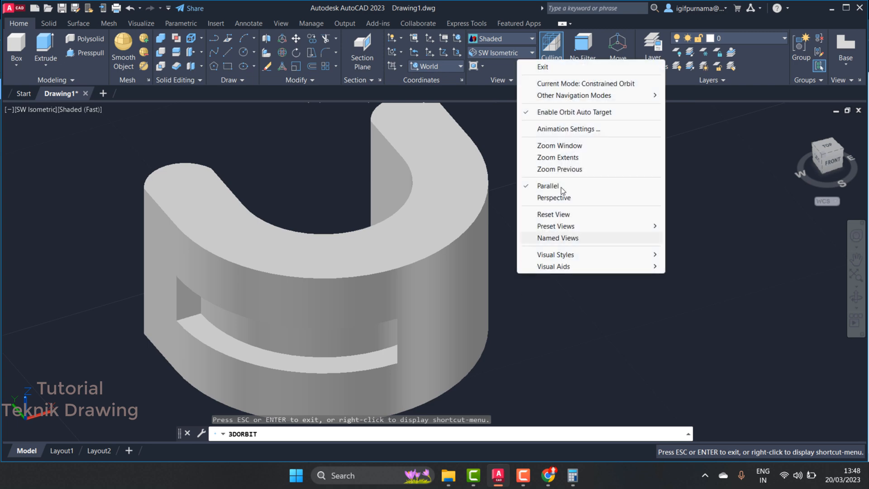
pyautogui.click(558, 67)
# Undo the view changes, groove subtraction, half-ring move, guide lines and extrusions back to the two flat profiles.
pyautogui.hotkey('ctrl', 'z')
pyautogui.hotkey('ctrl', 'z')
pyautogui.hotkey('ctrl', 'z')
pyautogui.hotkey('ctrl', 'z')
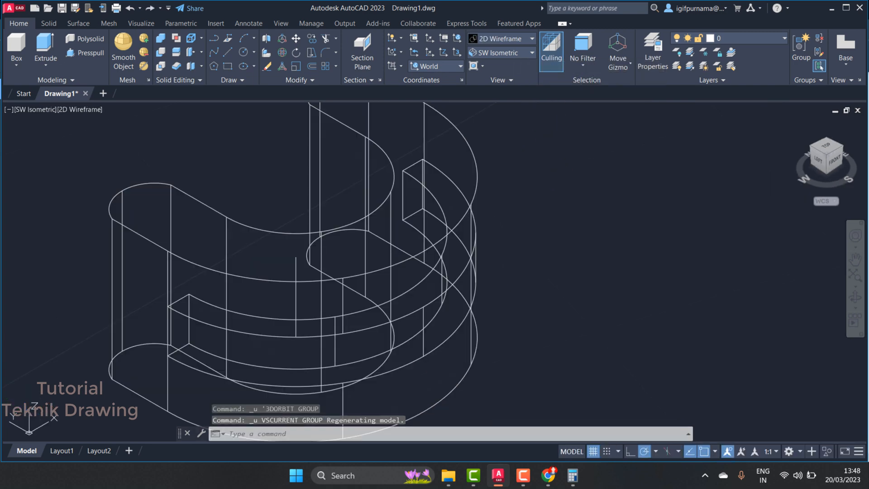
pyautogui.hotkey('ctrl', 'z')
pyautogui.hotkey('ctrl', 'z')
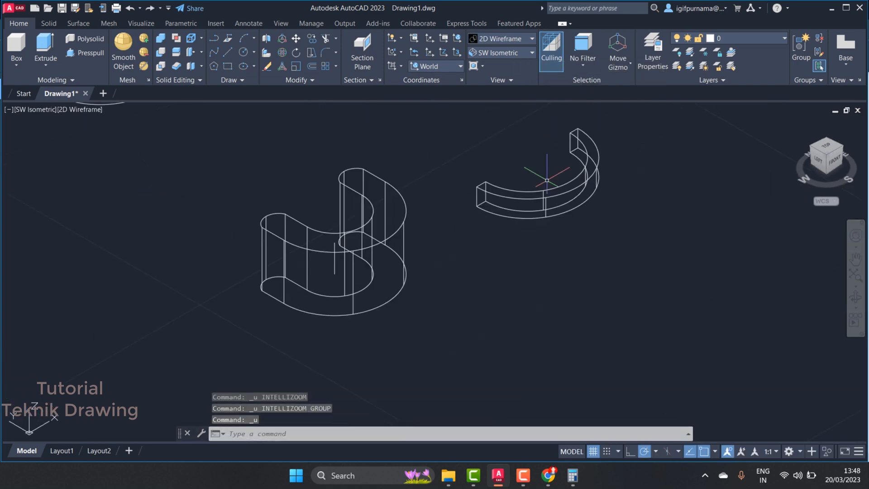
pyautogui.hotkey('ctrl', 'z')
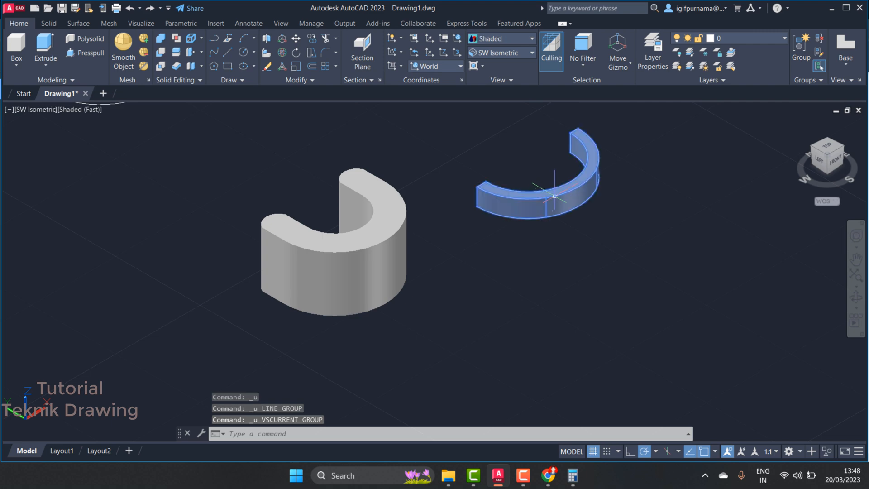
pyautogui.hotkey('ctrl', 'z')
pyautogui.hotkey('ctrl', 'z')
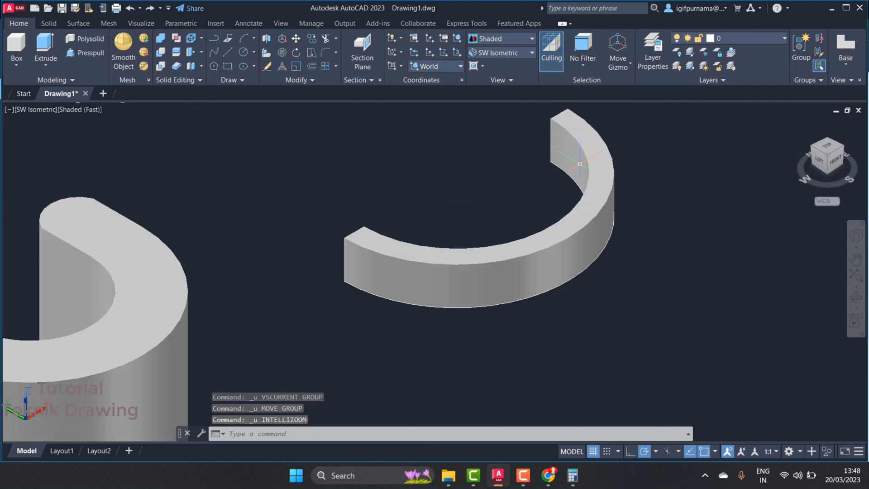
pyautogui.hotkey('ctrl', 'z')
pyautogui.hotkey('ctrl', 'z')
pyautogui.hotkey('ctrl', 'z')
pyautogui.hotkey('ctrl', 'z')
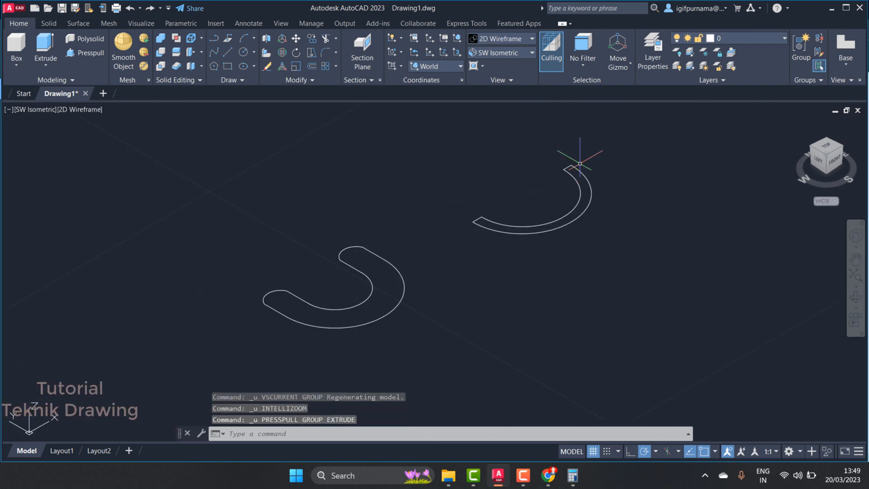
# Draw a circle concentric with the half-ring profile and clearly larger than its outer arc.
pyautogui.scroll(2, 580, 164)
pyautogui.click(243, 52)
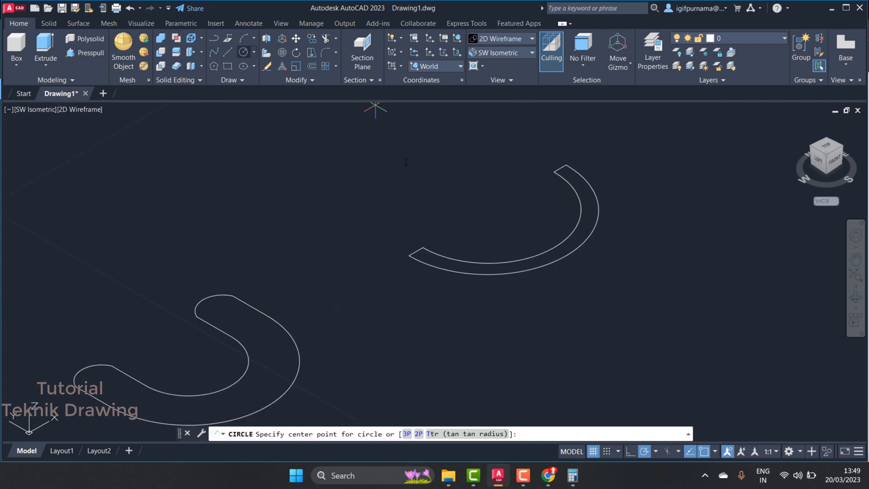
pyautogui.click(489, 208)
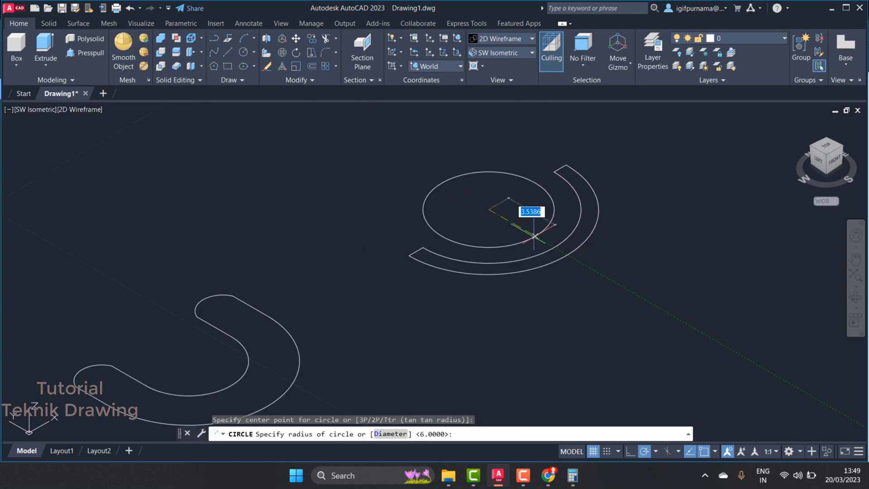
pyautogui.click(633, 274)
# Draw a line from each outer end of the half-ring profile, continuing its end edges past the large circle.
pyautogui.click(228, 55)
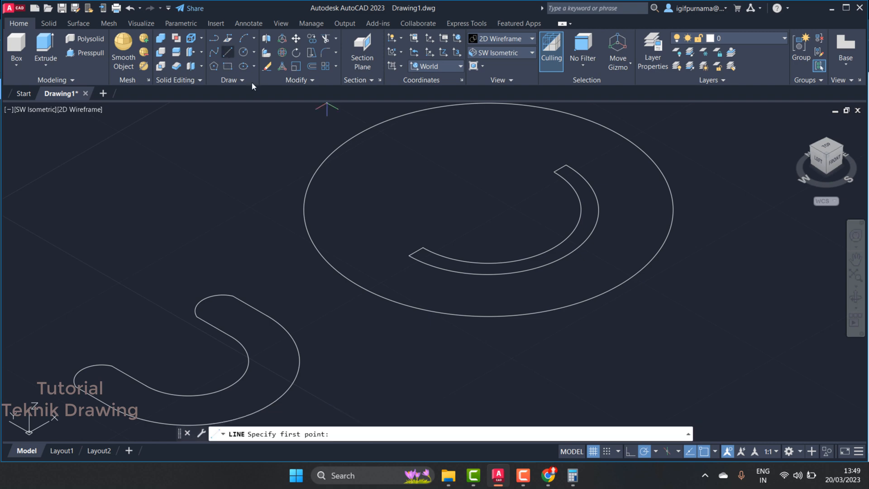
pyautogui.click(322, 306)
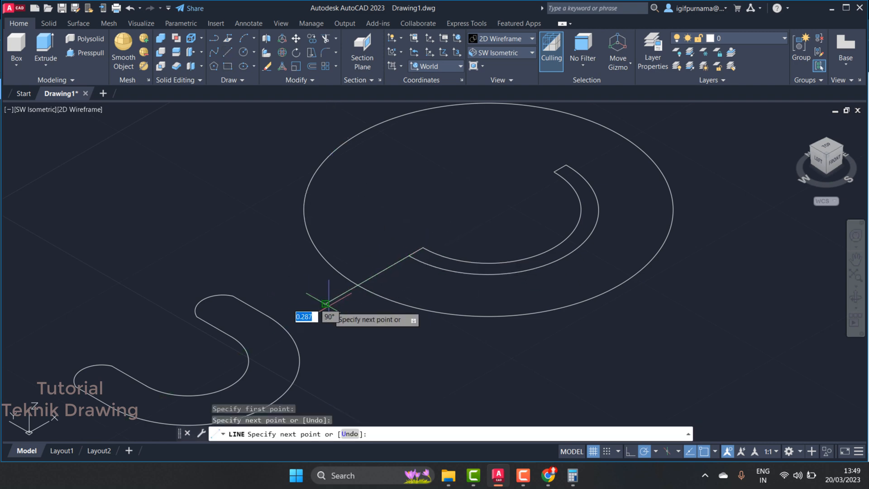
pyautogui.rightClick(331, 308)
pyautogui.click(355, 312)
pyautogui.click(229, 52)
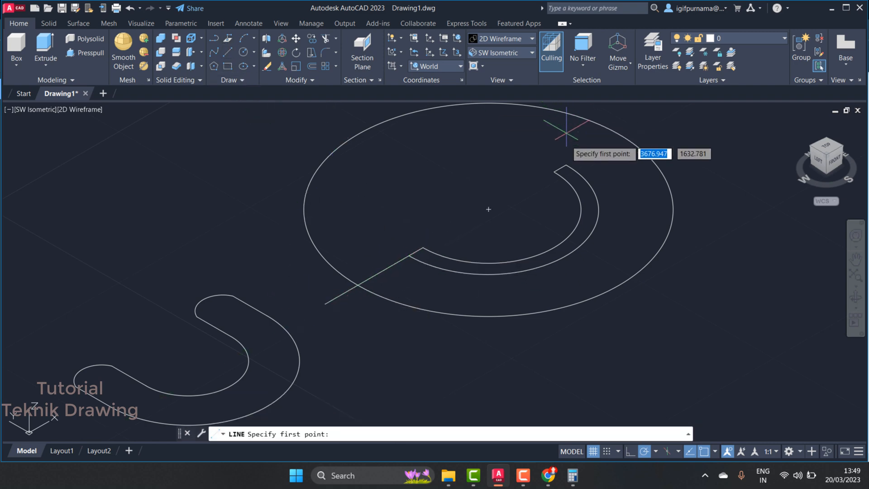
pyautogui.click(566, 166)
pyautogui.click(640, 121)
pyautogui.rightClick(642, 123)
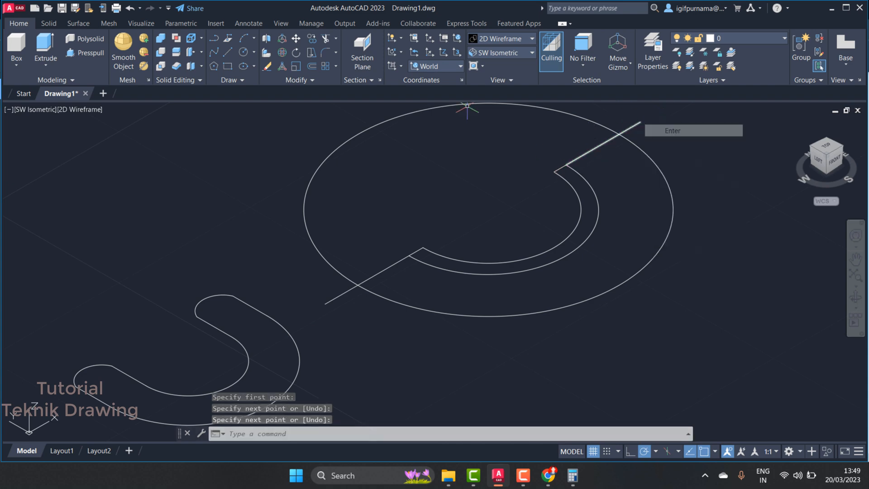
# Erase the original outer arc of the half-ring profile.
pyautogui.click(267, 67)
pyautogui.click(607, 236)
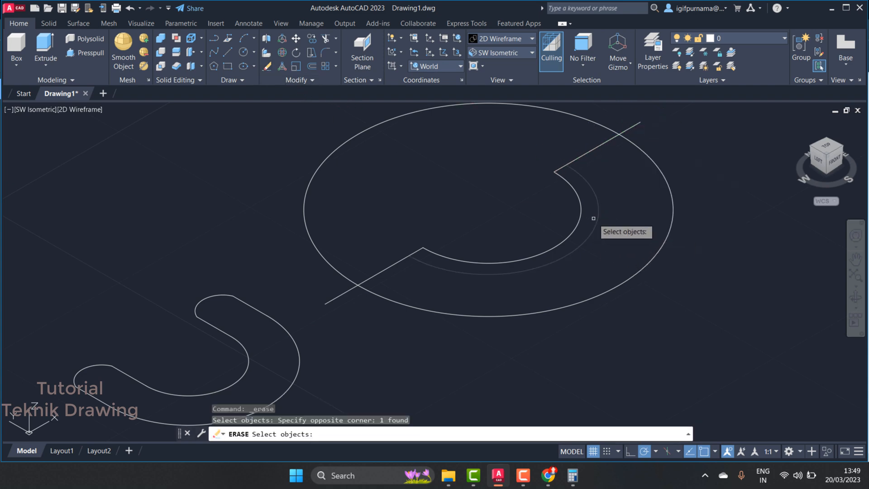
pyautogui.press('Return')
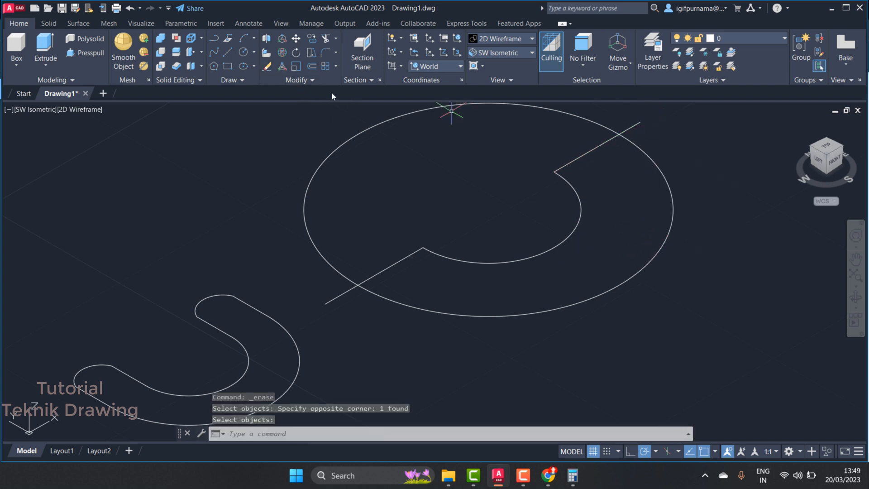
# Trim the open-side part of the large circle and the line ends beyond it to close the widened half-ring profile.
pyautogui.click(325, 38)
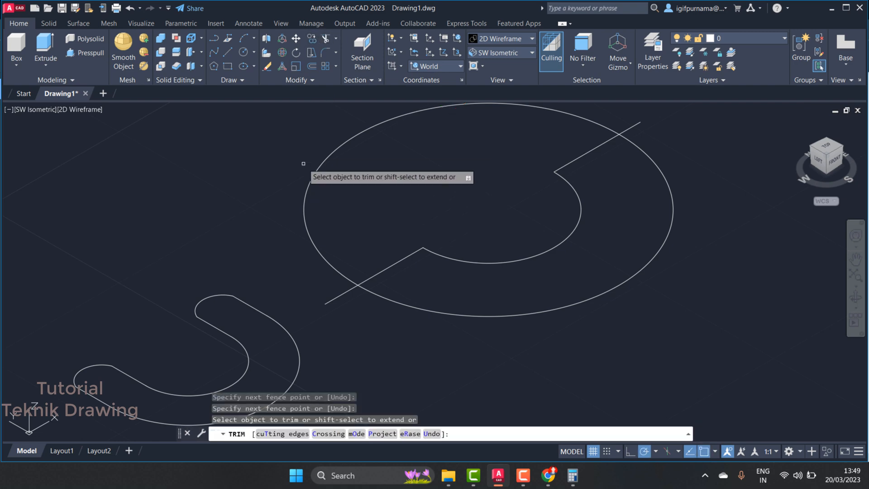
pyautogui.moveTo(303, 163); pyautogui.dragTo(312, 186)
pyautogui.click(337, 297)
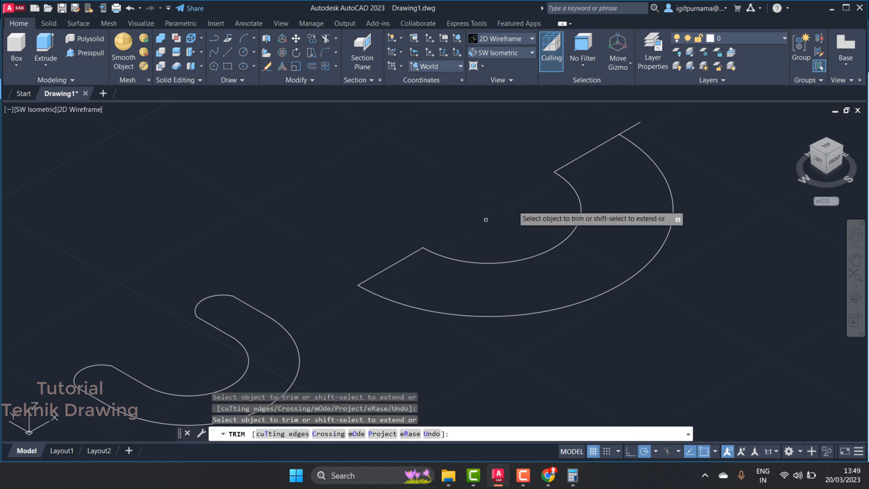
pyautogui.moveTo(642, 124); pyautogui.dragTo(632, 128)
pyautogui.rightClick(635, 127)
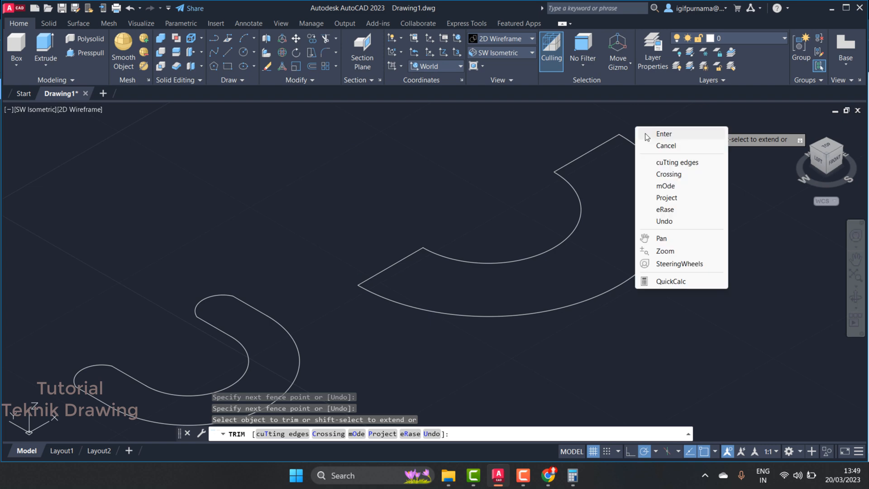
pyautogui.click(663, 134)
# Extrude the U-shaped profile to a height of 6.5 with Presspull, checking the thickness in the PDF drawing.
pyautogui.click(84, 58)
pyautogui.scroll(4, 284, 173)
pyautogui.scroll(-6, 285, 174)
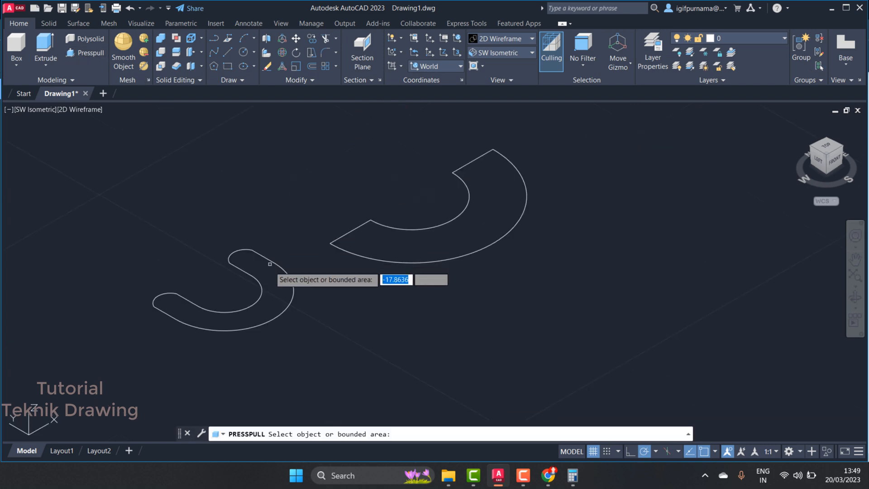
pyautogui.click(269, 282)
pyautogui.click(551, 476)
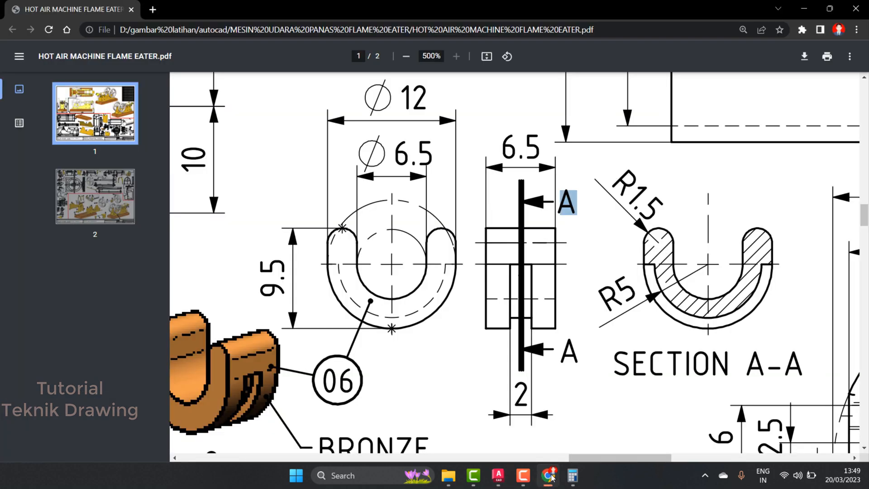
pyautogui.click(552, 476)
pyautogui.write('6')
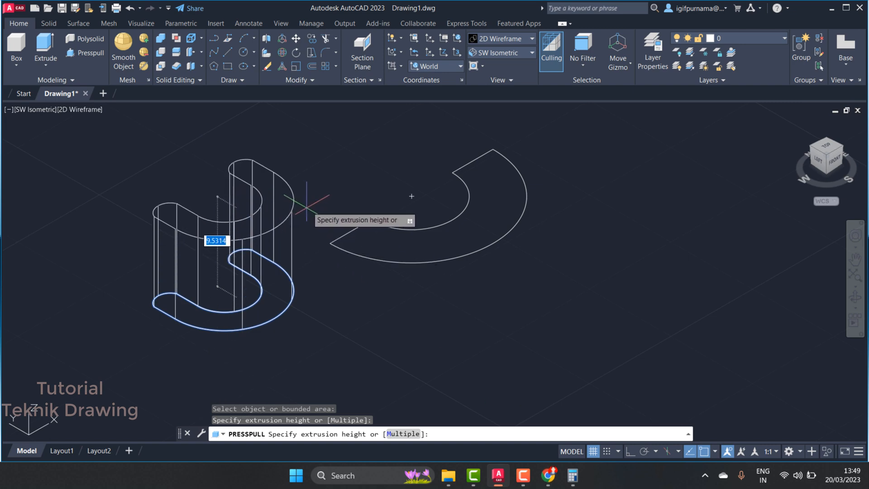
pyautogui.write('.')
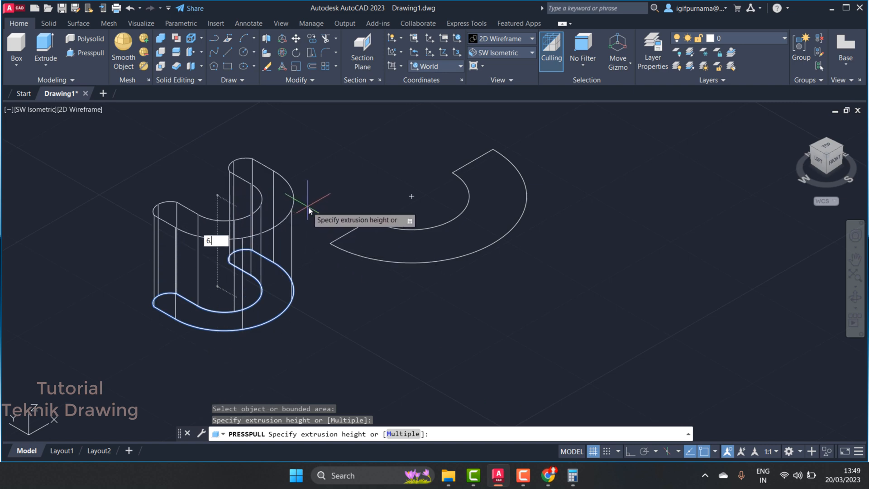
pyautogui.write('5')
pyautogui.press('Return')
# Extrude the widened half-ring profile to a height of 2 with Presspull.
pyautogui.click(494, 219)
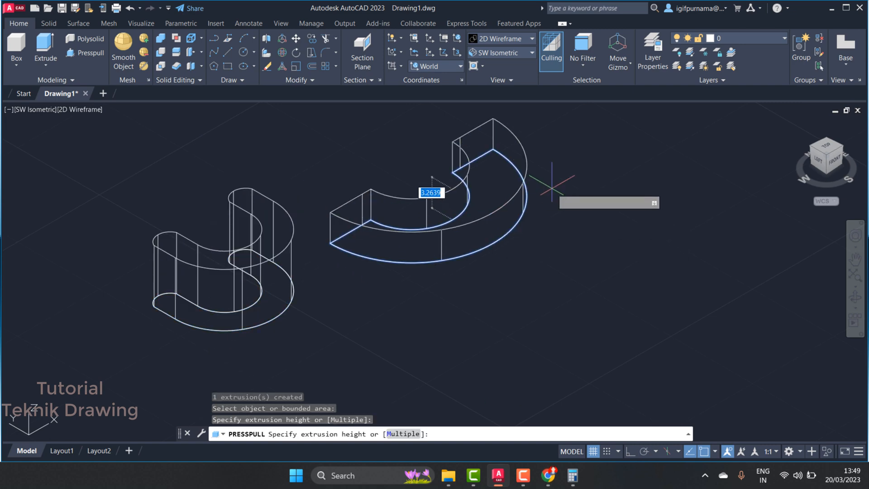
pyautogui.press('Return')
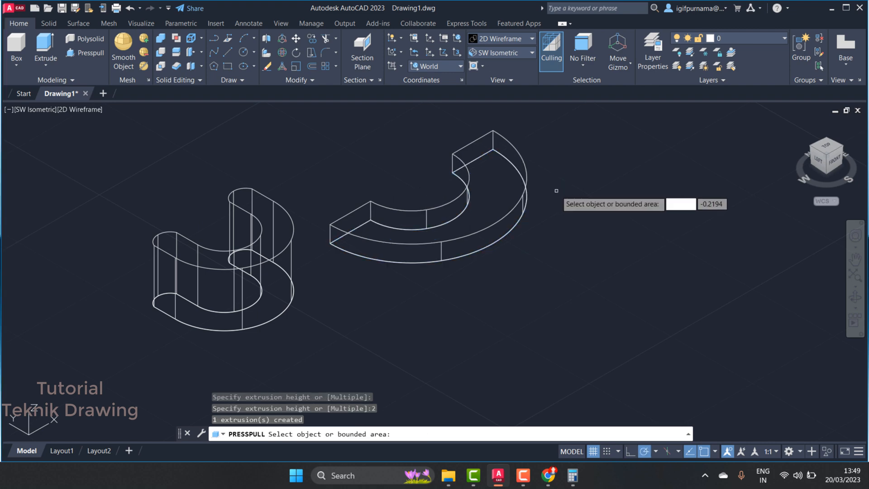
pyautogui.press('Return')
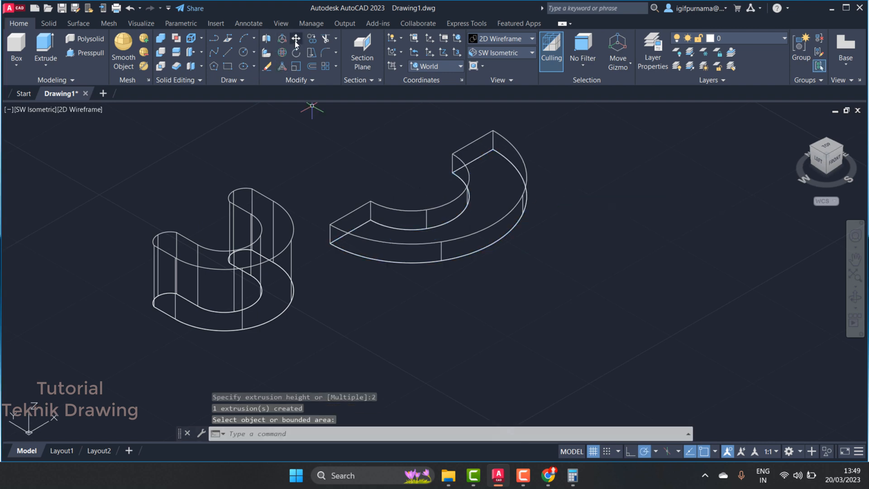
# Draw a vertical line 1 unit long upward from the centre of the half-ring solid's base arc.
pyautogui.click(227, 52)
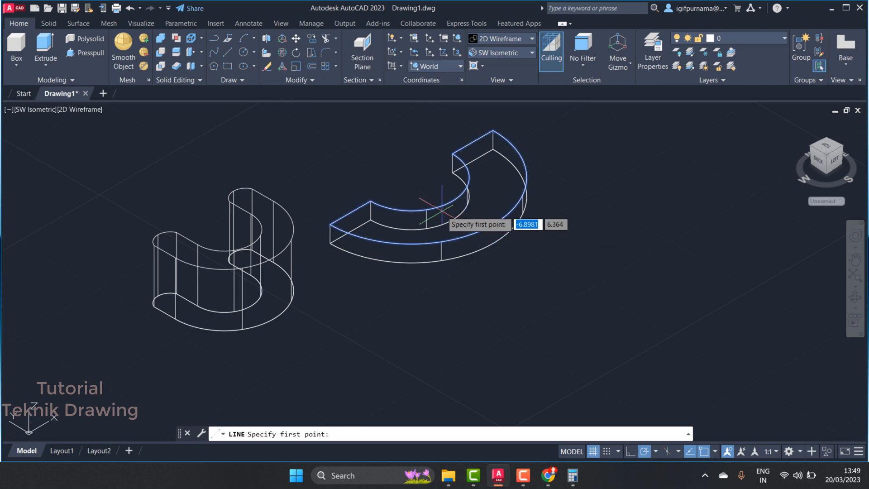
pyautogui.click(411, 196)
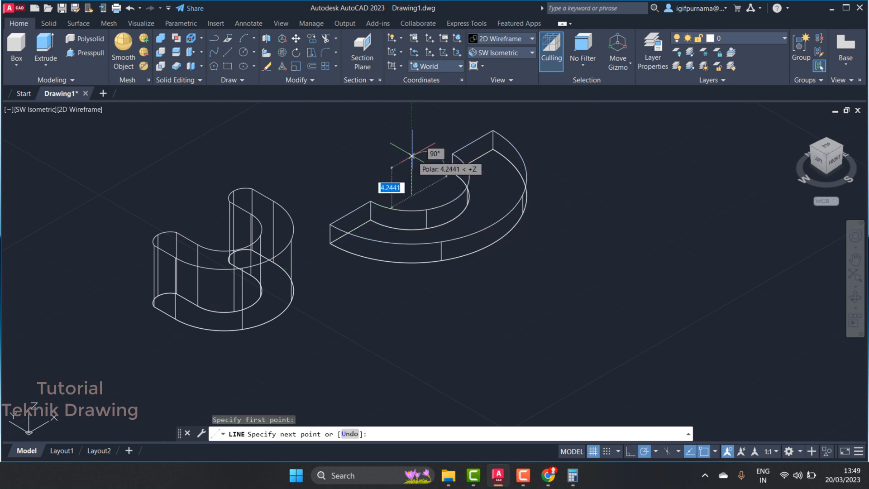
pyautogui.write('1')
pyautogui.press('Return')
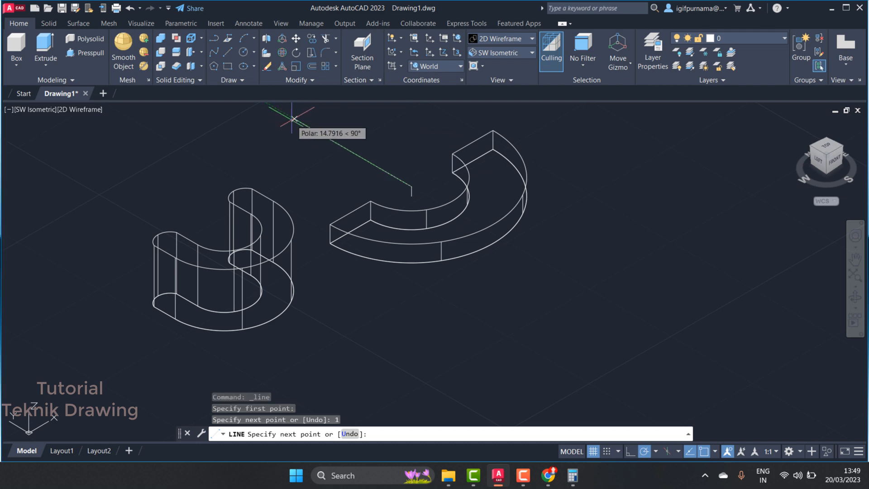
pyautogui.rightClick(291, 144)
pyautogui.click(327, 152)
# Draw a vertical line 3.25 units long upward from the centre of the U solid's base arc.
pyautogui.click(230, 56)
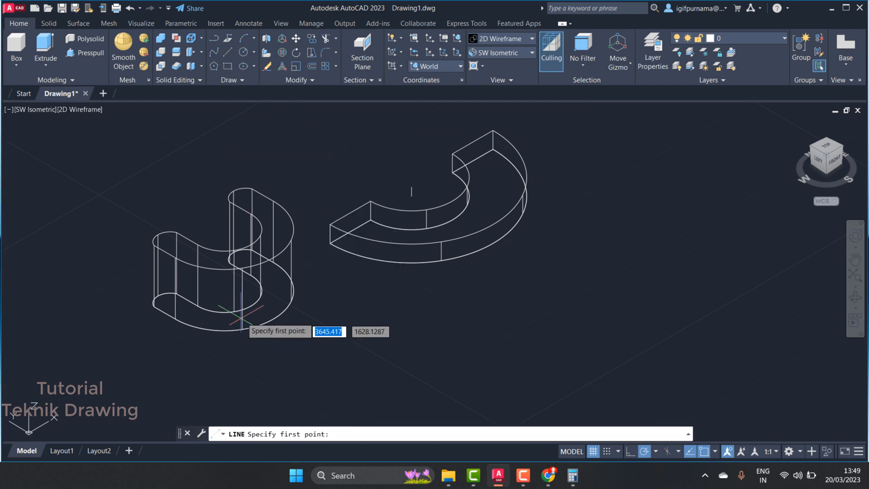
pyautogui.click(225, 289)
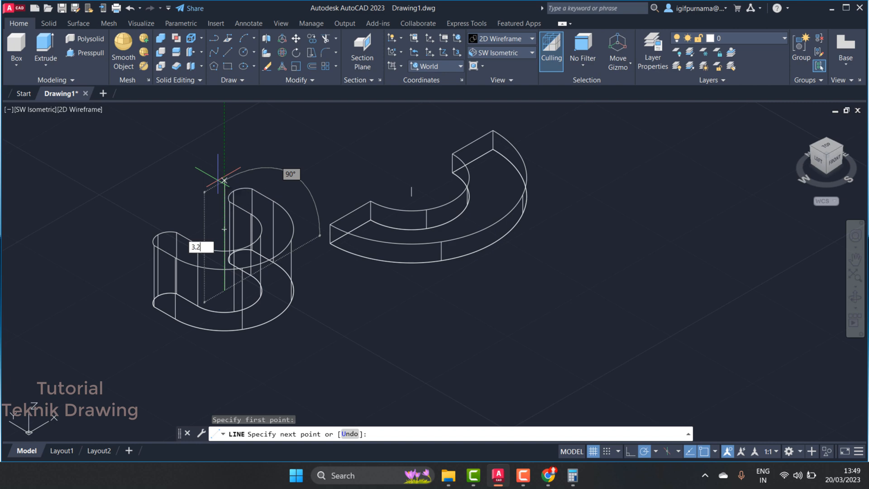
pyautogui.press('Return')
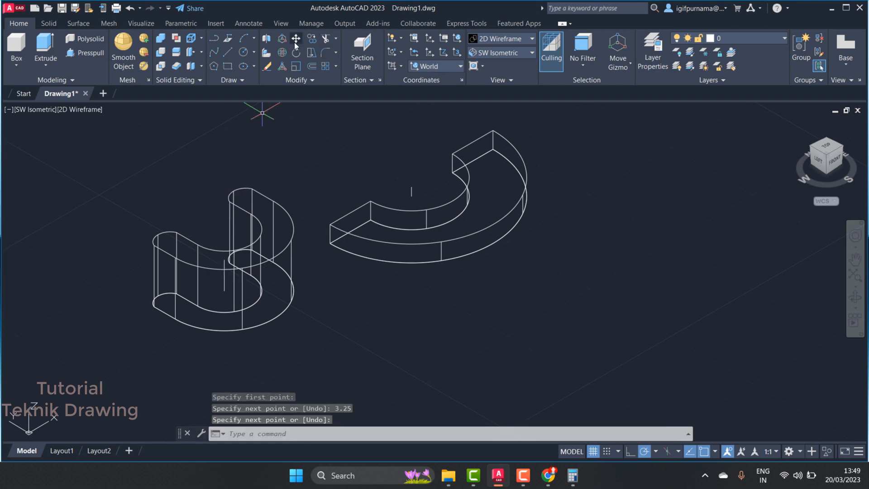
# Move the widened half-ring solid by the top end of its vertical line onto the top end of the U solid's vertical line.
pyautogui.click(295, 42)
pyautogui.click(564, 267)
pyautogui.click(504, 216)
pyautogui.press('Return')
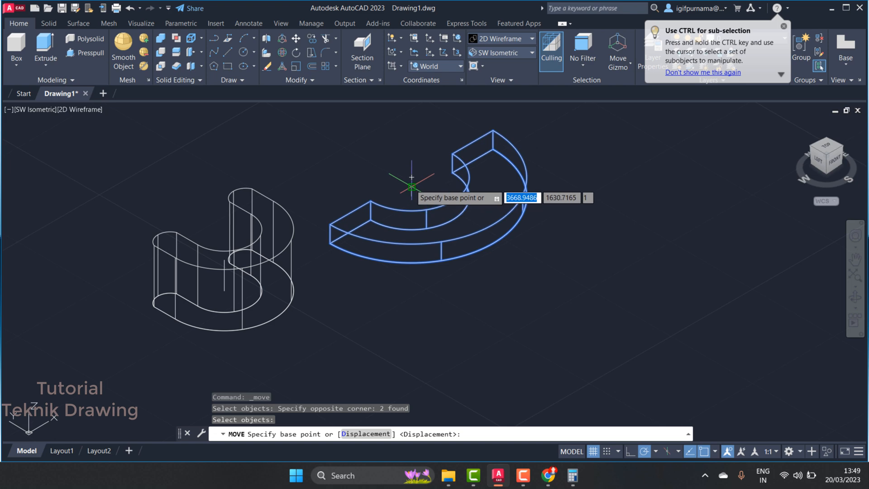
pyautogui.click(411, 187)
pyautogui.click(224, 260)
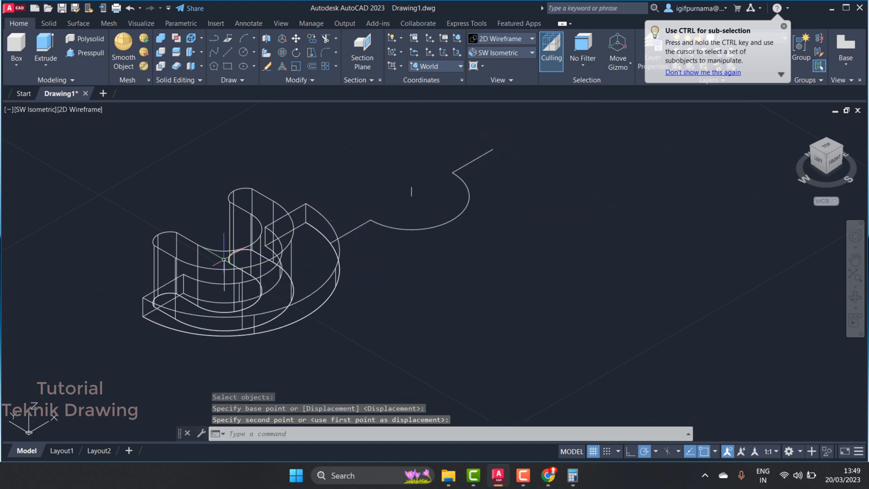
# Subtract the widened half-ring solid from the U-shaped solid to cut its groove.
pyautogui.click(162, 54)
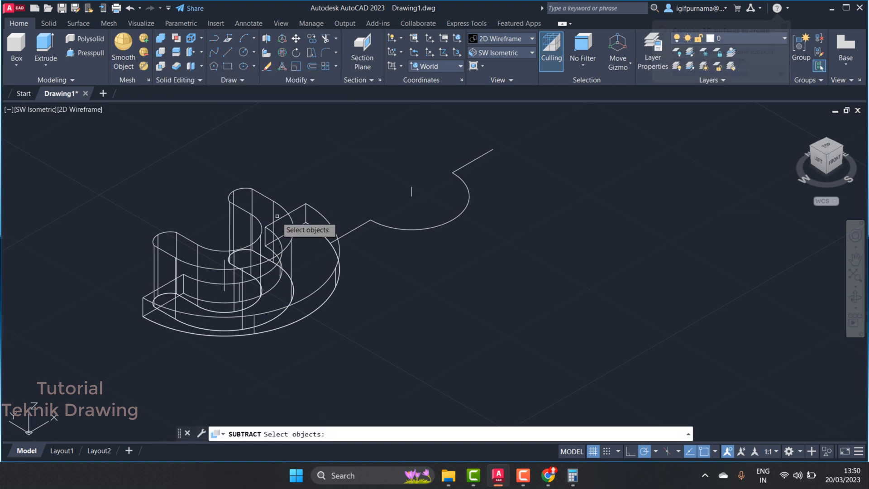
pyautogui.click(250, 212)
pyautogui.press('Return')
pyautogui.click(331, 224)
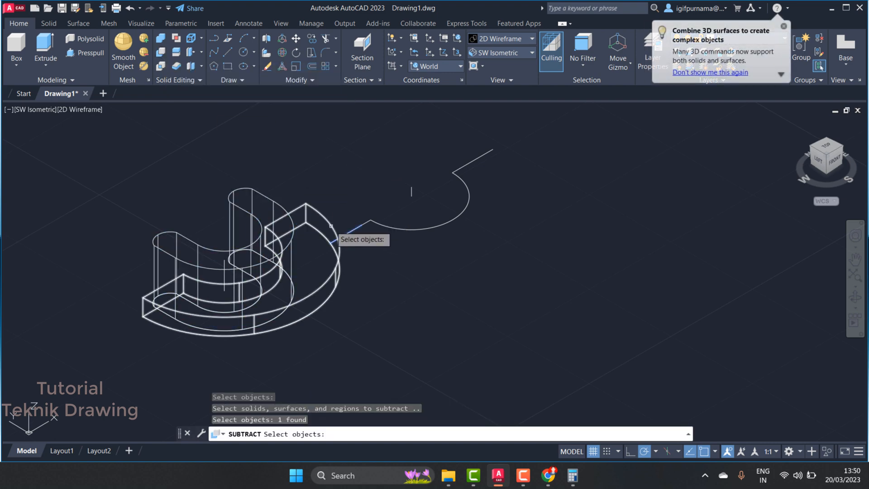
pyautogui.click(330, 224)
pyautogui.press('Return')
# Switch the visual style to Shaded with edges and inspect the groove in the U-shaped solid.
pyautogui.click(500, 40)
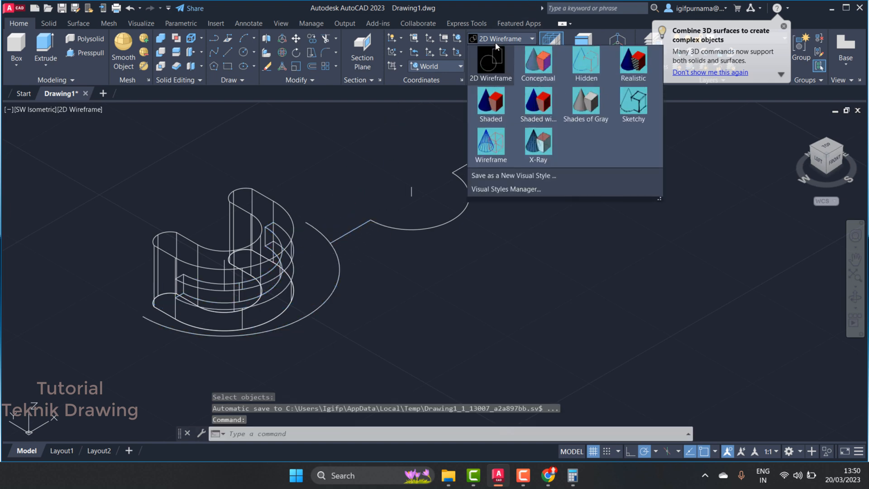
pyautogui.click(532, 101)
pyautogui.scroll(2, 219, 326)
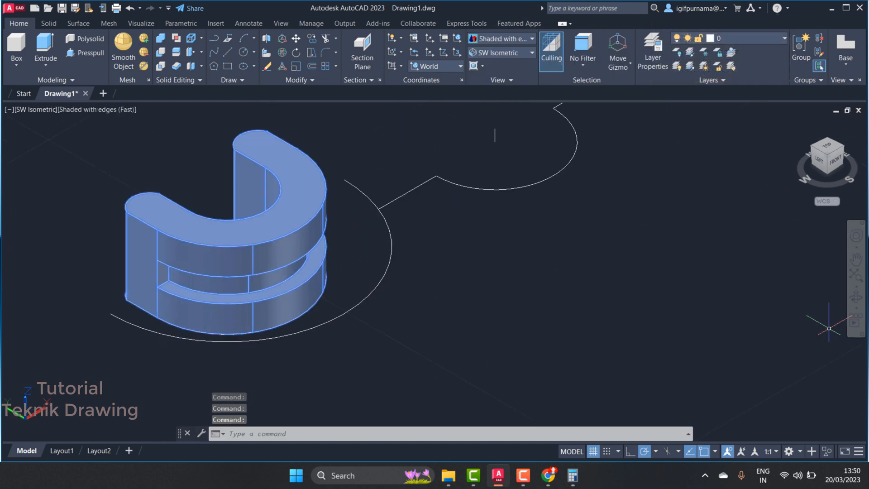
pyautogui.click(856, 297)
pyautogui.moveTo(359, 194); pyautogui.dragTo(397, 241)
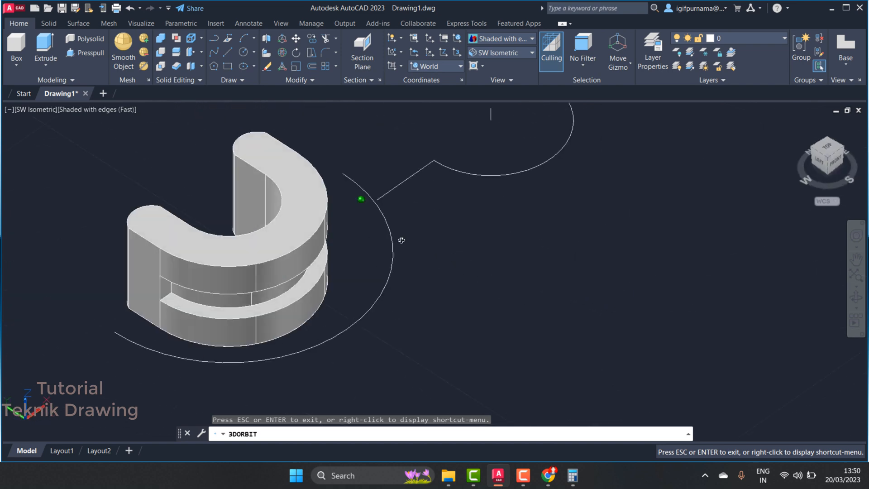
pyautogui.rightClick(376, 215)
pyautogui.click(397, 225)
# Move the U-shaped solid away from its leftover profile curves to a free spot beside them.
pyautogui.click(296, 38)
pyautogui.click(307, 208)
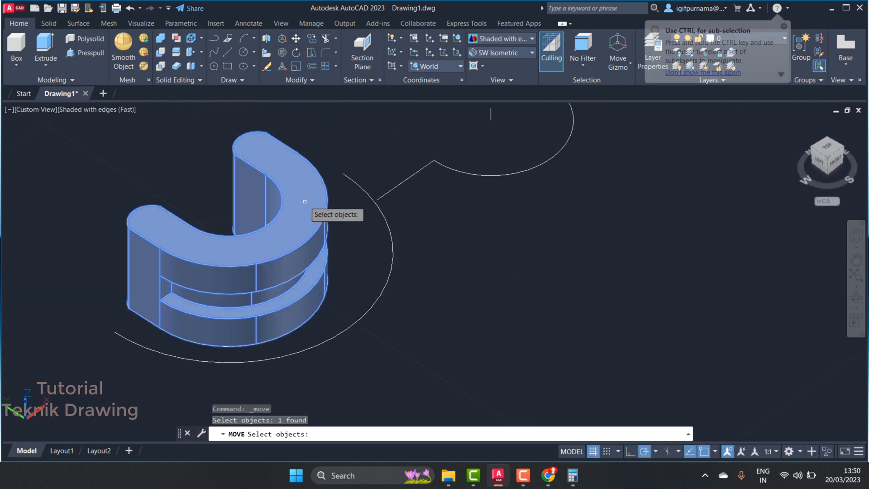
pyautogui.press('Return')
pyautogui.click(313, 194)
pyautogui.scroll(-3, 258, 196)
pyautogui.click(493, 220)
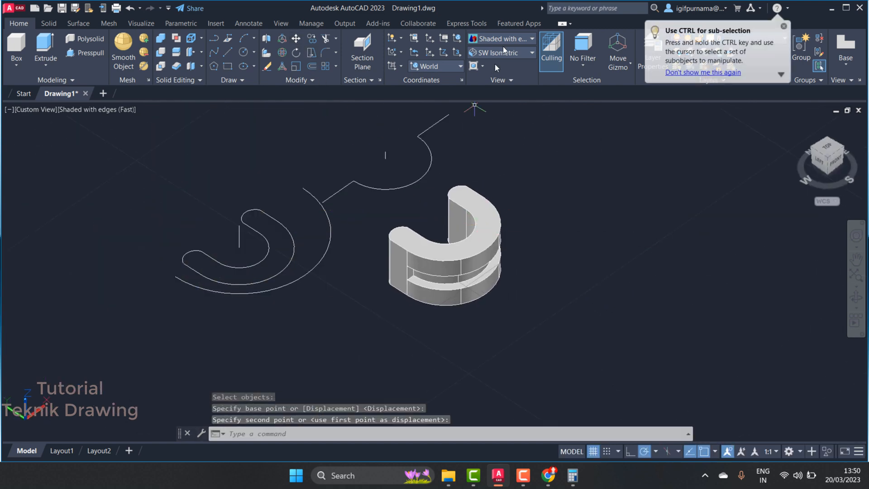
# Erase all leftover profile curves, arcs and helper lines, keeping only the U-shaped solid.
pyautogui.click(267, 67)
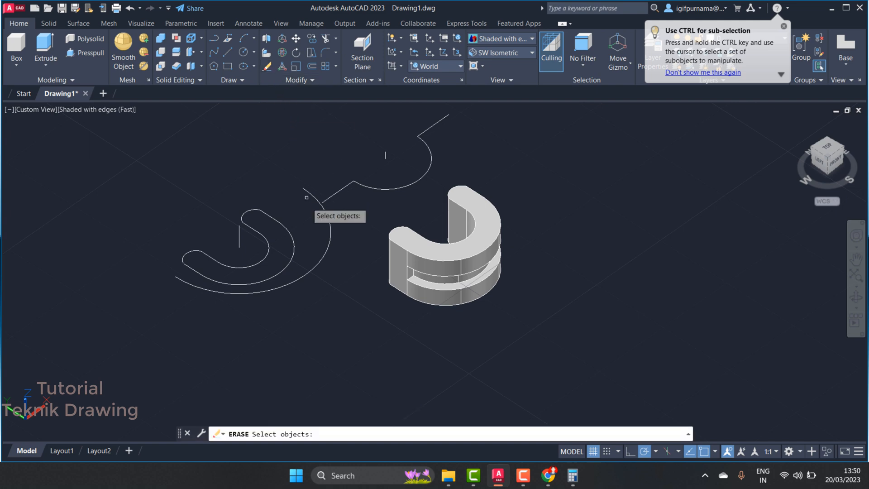
pyautogui.click(332, 310)
pyautogui.click(195, 173)
pyautogui.click(378, 152)
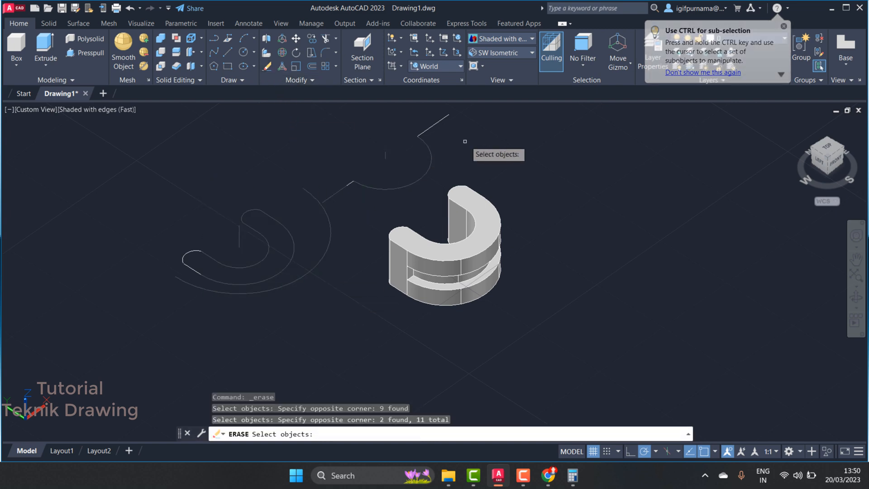
pyautogui.click(465, 140)
pyautogui.click(415, 114)
pyautogui.click(359, 207)
pyautogui.click(333, 169)
pyautogui.click(297, 290)
pyautogui.click(136, 198)
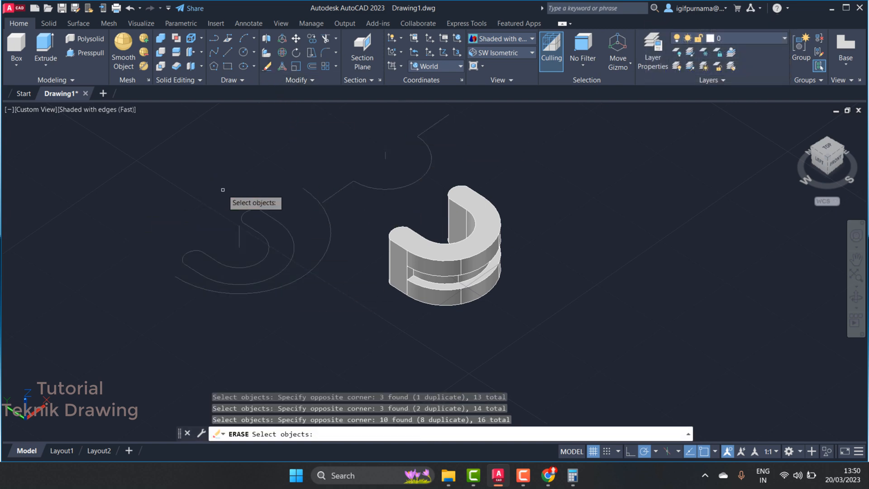
pyautogui.press('Return')
# Set the visual style to Shaded and inspect the grooved U part from the front.
pyautogui.click(488, 53)
pyautogui.click(485, 39)
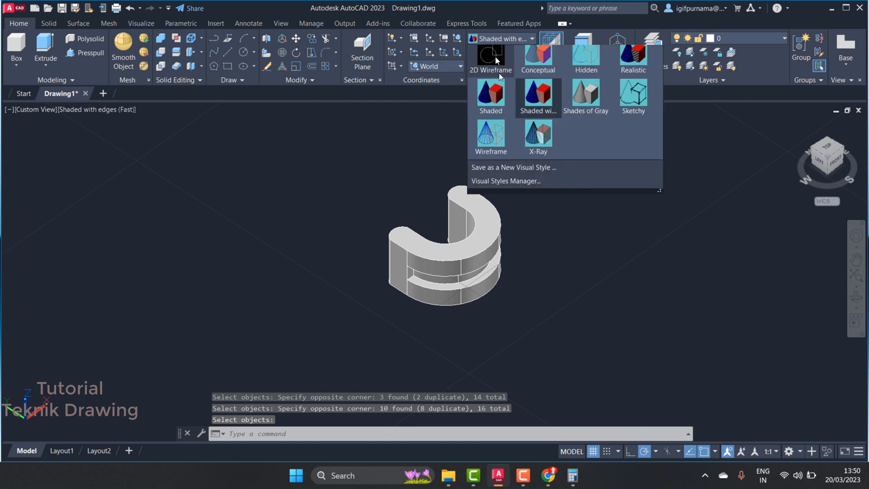
pyautogui.click(503, 103)
pyautogui.click(859, 300)
pyautogui.scroll(-2, 390, 255)
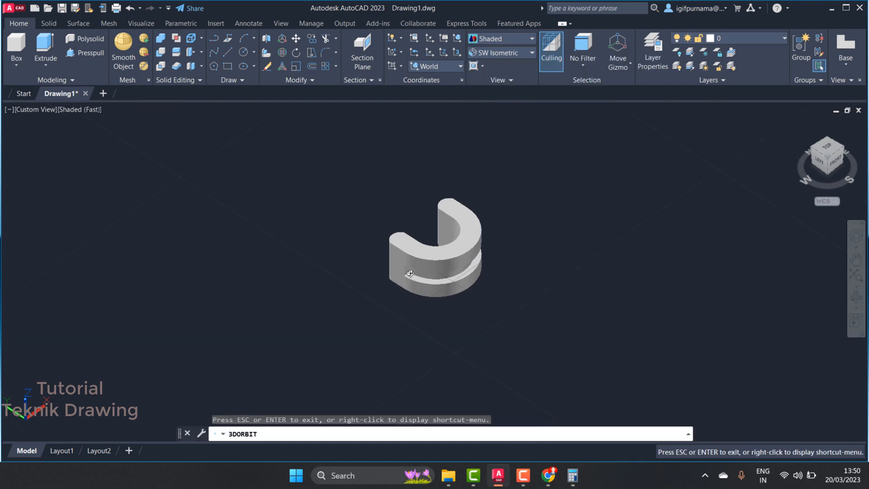
pyautogui.scroll(3, 443, 273)
pyautogui.moveTo(487, 274); pyautogui.dragTo(423, 242)
pyautogui.scroll(-1, 424, 241)
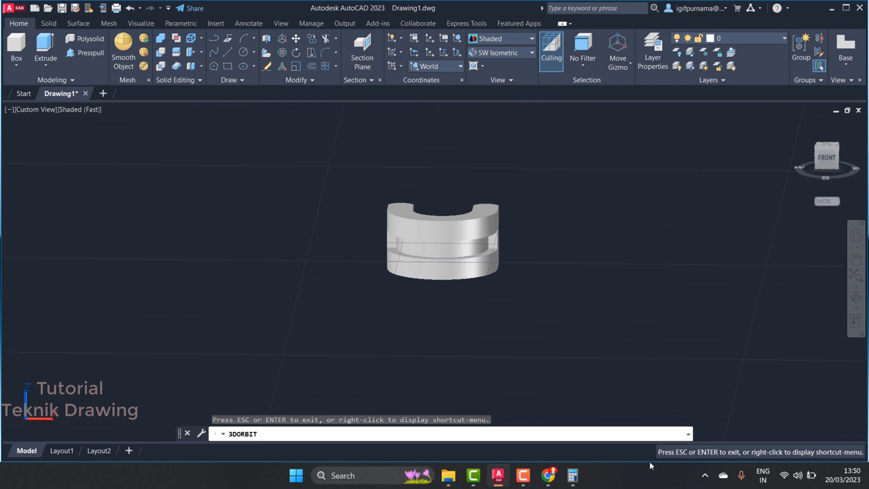
pyautogui.rightClick(548, 98)
pyautogui.click(573, 105)
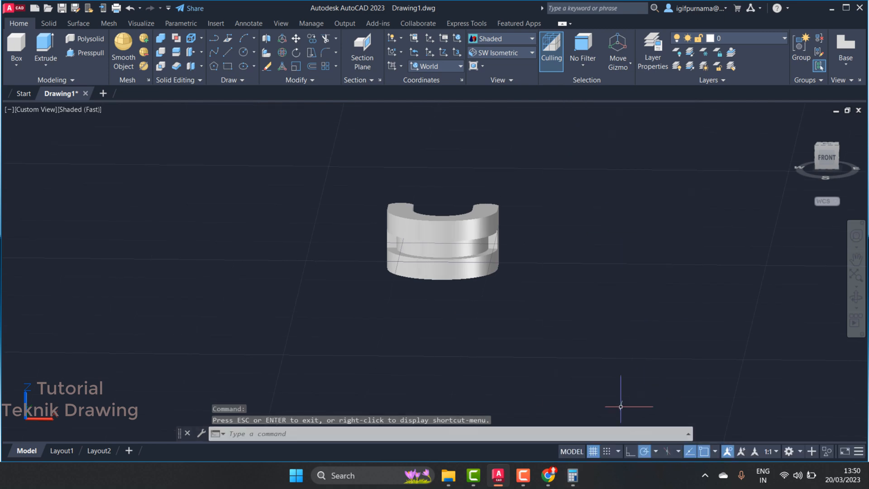
# Turn off the drawing grid and inspect the U-shaped part from its open side.
pyautogui.click(594, 452)
pyautogui.click(856, 298)
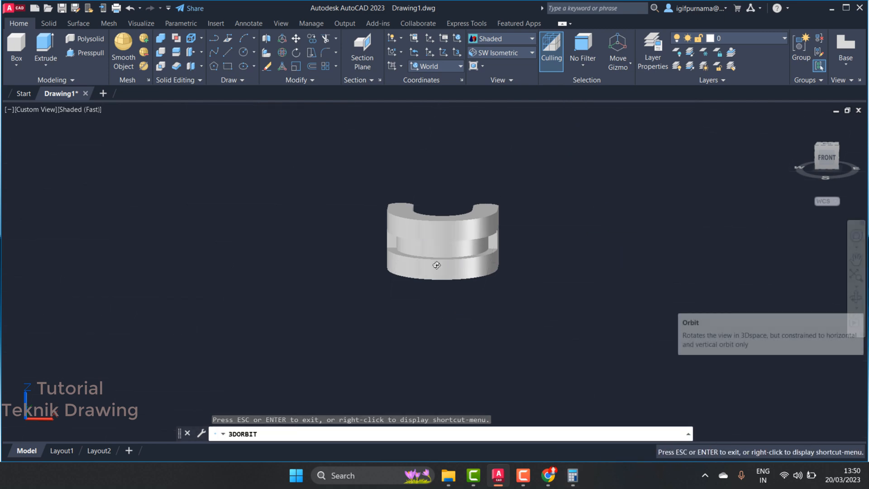
pyautogui.moveTo(498, 281); pyautogui.dragTo(525, 212)
pyautogui.scroll(2, 525, 213)
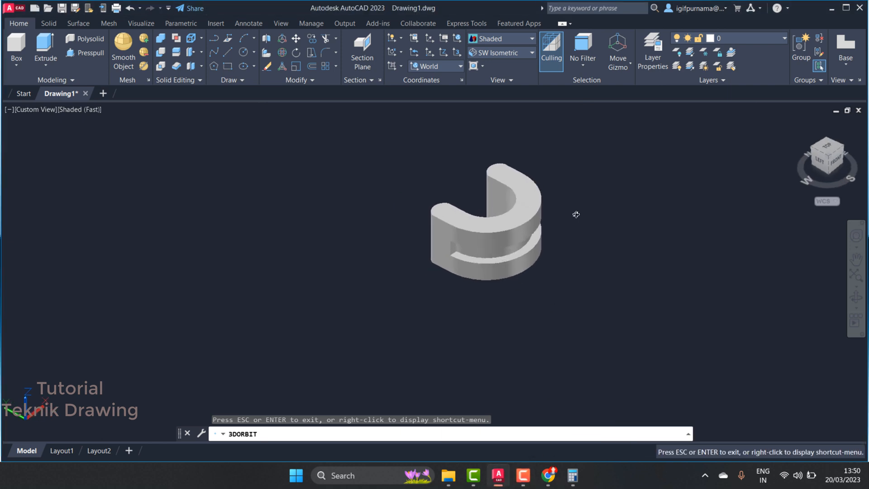
pyautogui.moveTo(575, 213); pyautogui.dragTo(418, 212)
pyautogui.scroll(2, 507, 224)
pyautogui.rightClick(476, 212)
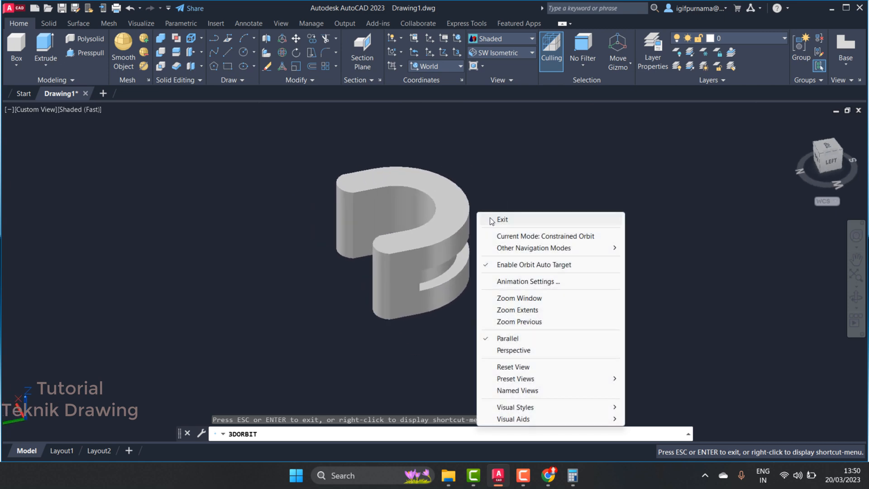
pyautogui.click(500, 219)
# Switch to the PDF drawing in Chrome and find the dimensions of pipe part 07.
pyautogui.click(548, 475)
pyautogui.scroll(-5, 549, 286)
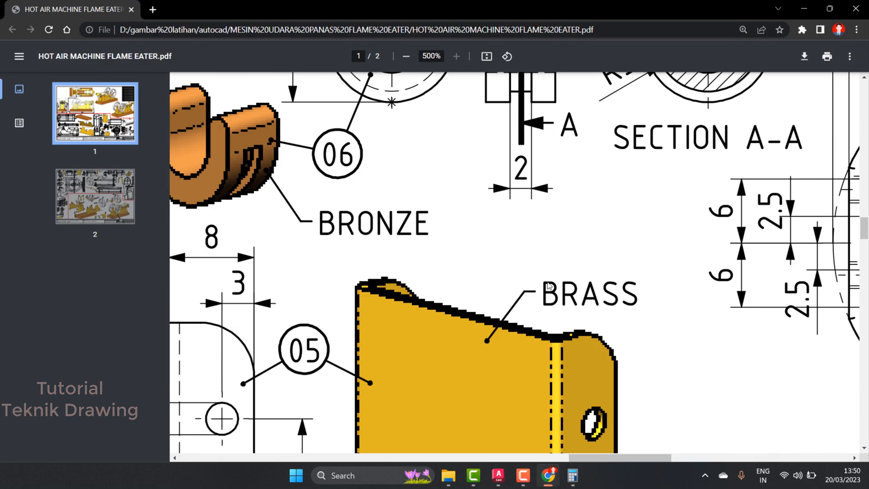
pyautogui.keyDown('ctrl'); pyautogui.scroll(-5, 548, 281); pyautogui.keyUp('ctrl')
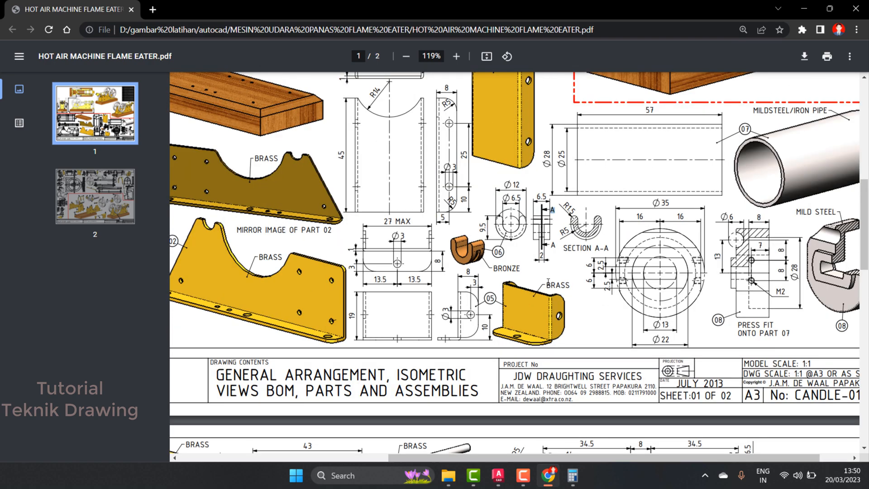
pyautogui.keyDown('ctrl'); pyautogui.scroll(-5, 549, 282); pyautogui.keyUp('ctrl')
pyautogui.keyDown('ctrl'); pyautogui.scroll(5, 750, 198); pyautogui.keyUp('ctrl')
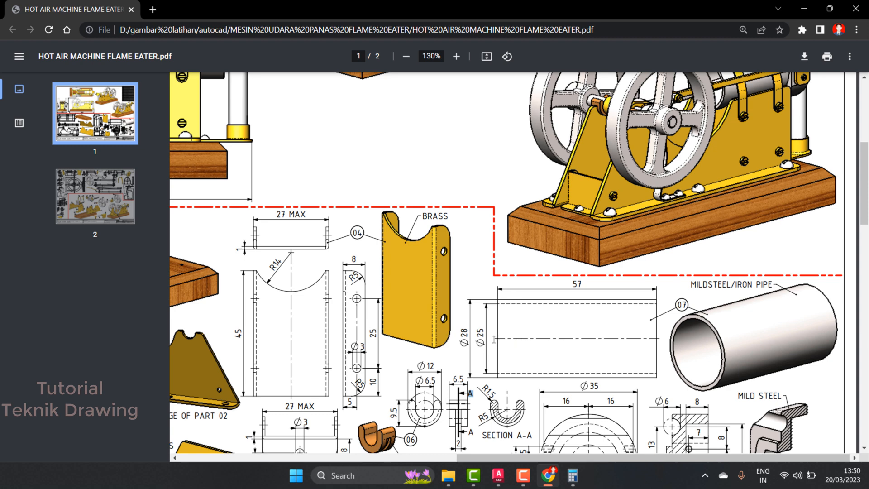
# Open the Calculator and divide the pipe's inner diameter of 25 by 2.
pyautogui.click(572, 475)
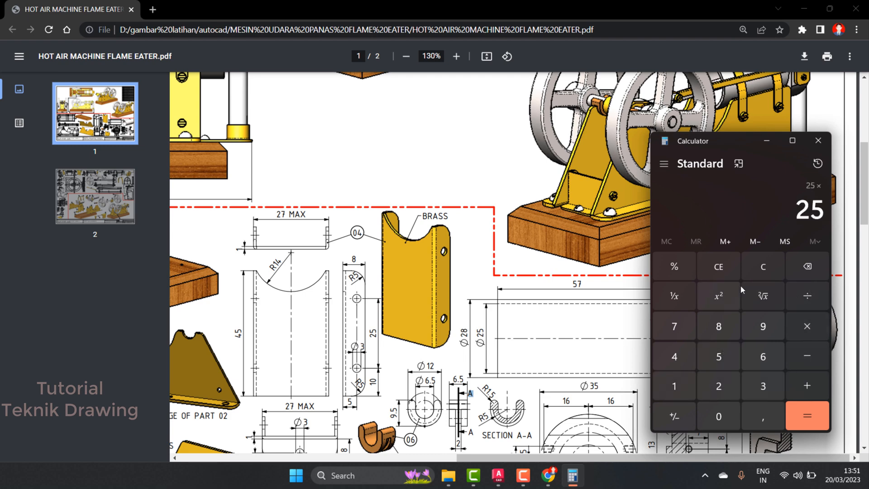
pyautogui.click(715, 389)
pyautogui.click(719, 356)
pyautogui.click(807, 296)
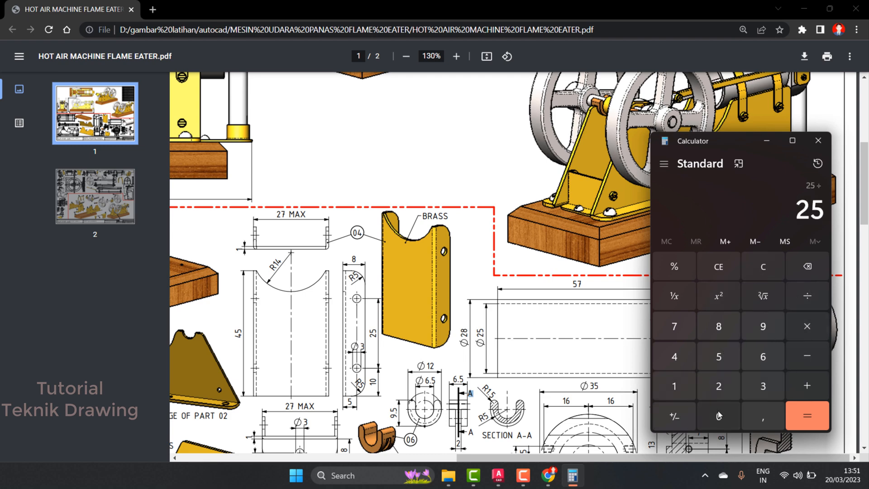
pyautogui.click(718, 390)
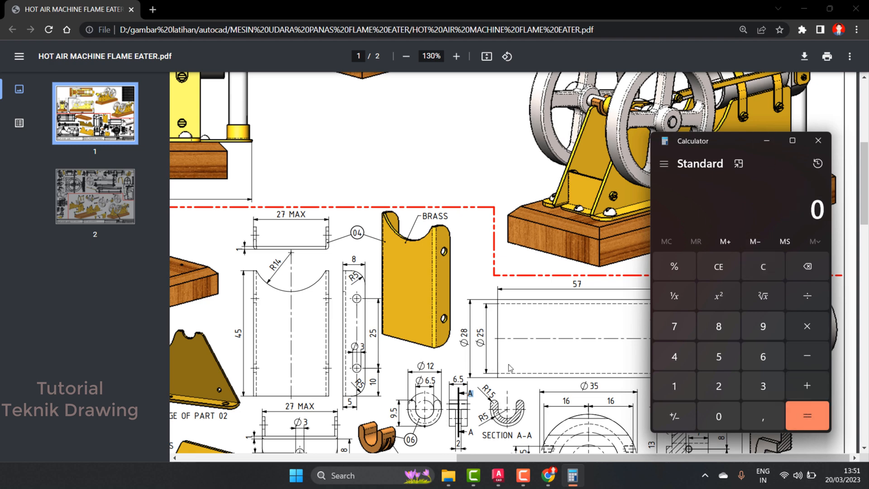
# Divide the pipe's outer diameter of 28 by 2 and minimise the Calculator.
pyautogui.click(706, 395)
pyautogui.click(720, 327)
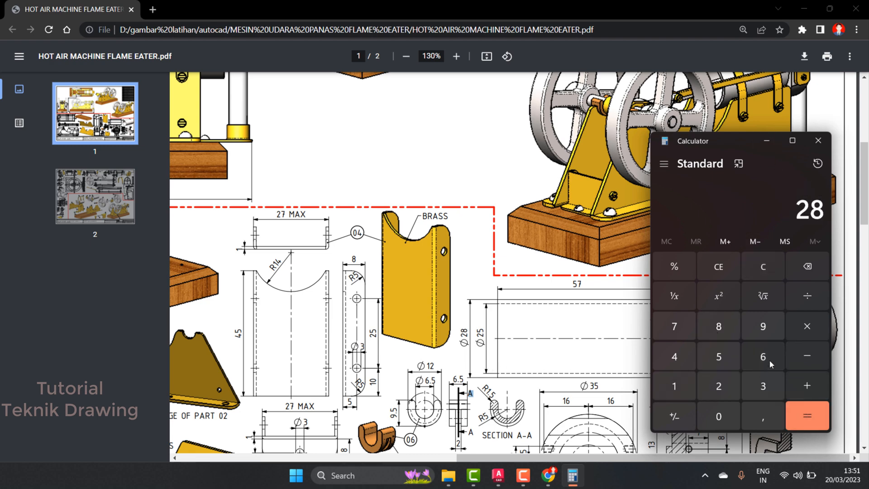
pyautogui.click(803, 299)
pyautogui.click(725, 389)
pyautogui.click(807, 415)
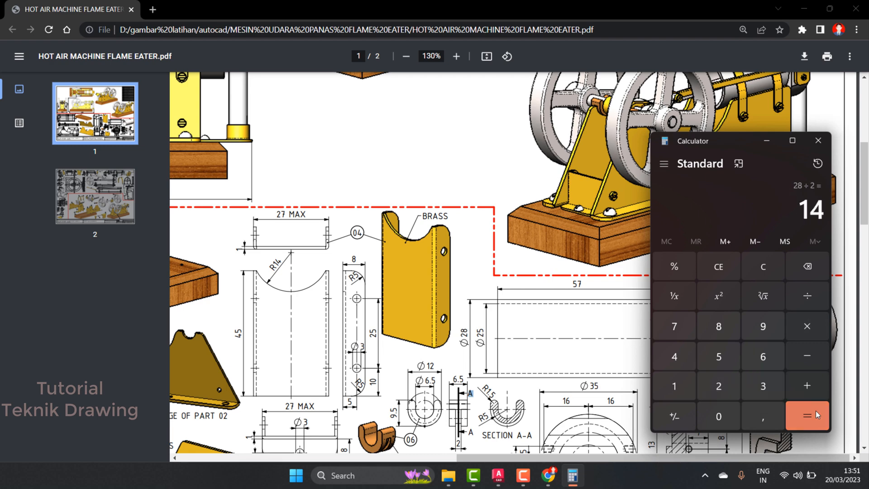
pyautogui.click(768, 142)
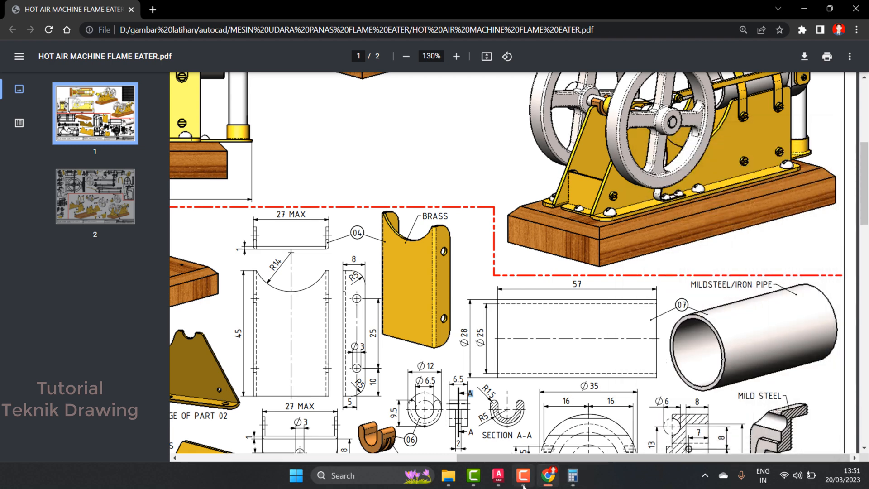
# Switch to AutoCAD, set the SW Isometric view and draw a circle of radius 14 beside the U part.
pyautogui.click(498, 475)
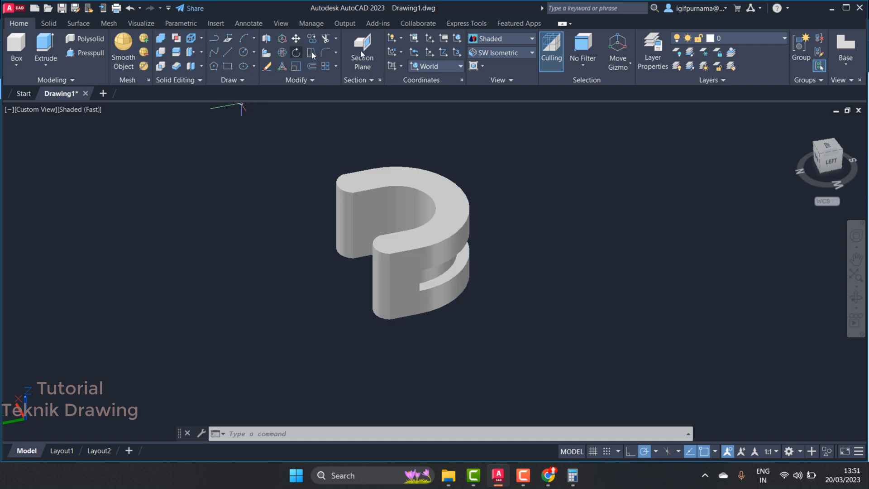
pyautogui.click(517, 55)
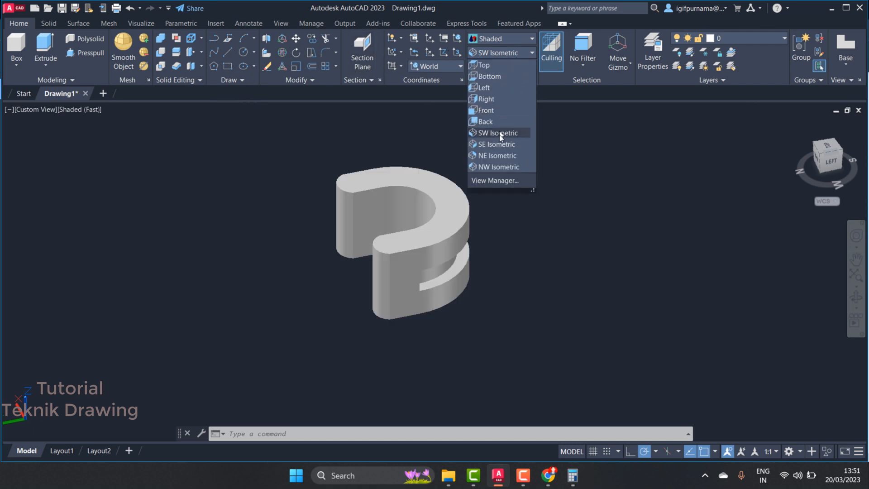
pyautogui.click(499, 135)
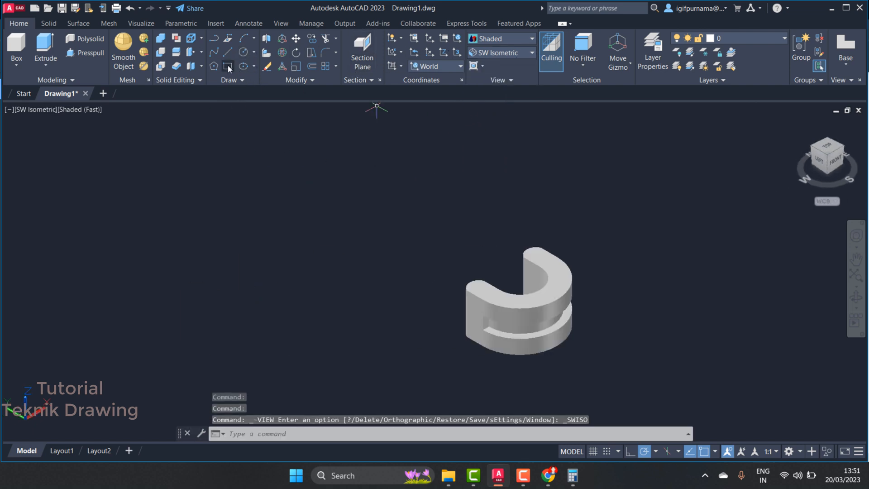
pyautogui.click(246, 54)
pyautogui.click(317, 301)
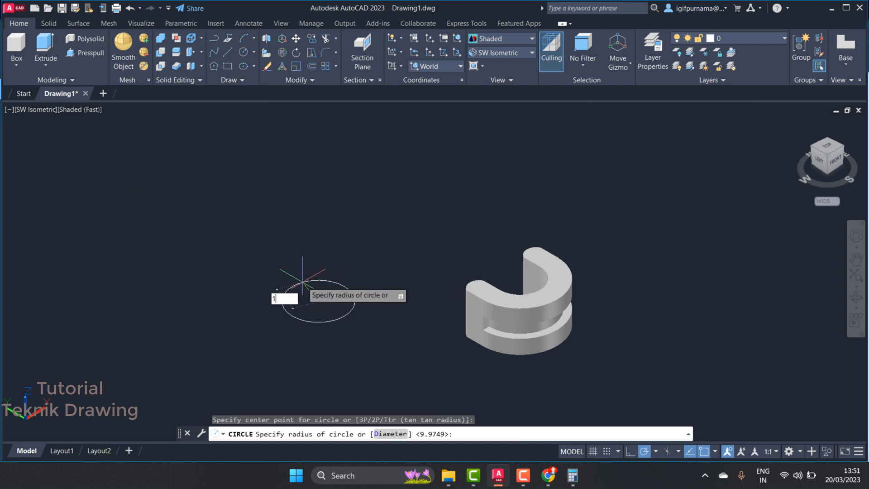
pyautogui.press('Return')
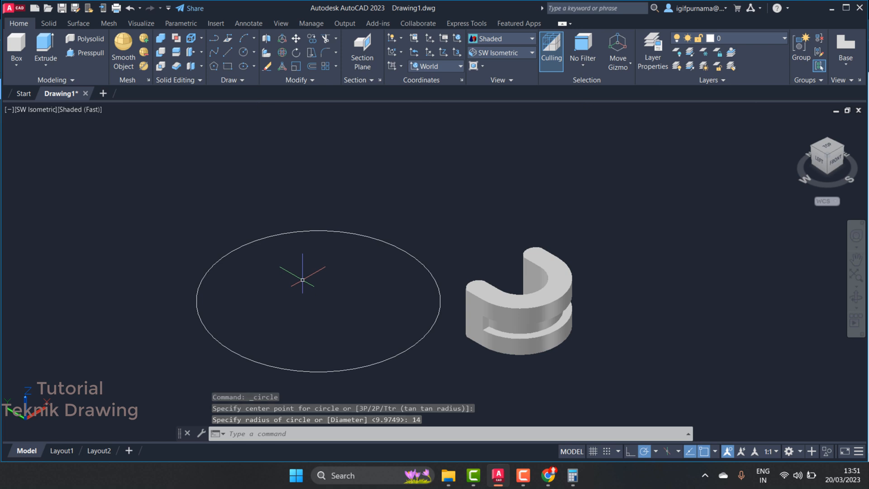
# Draw a concentric circle of radius 12.5 inside the 14-radius circle and check the pipe's length in the PDF.
pyautogui.click(244, 52)
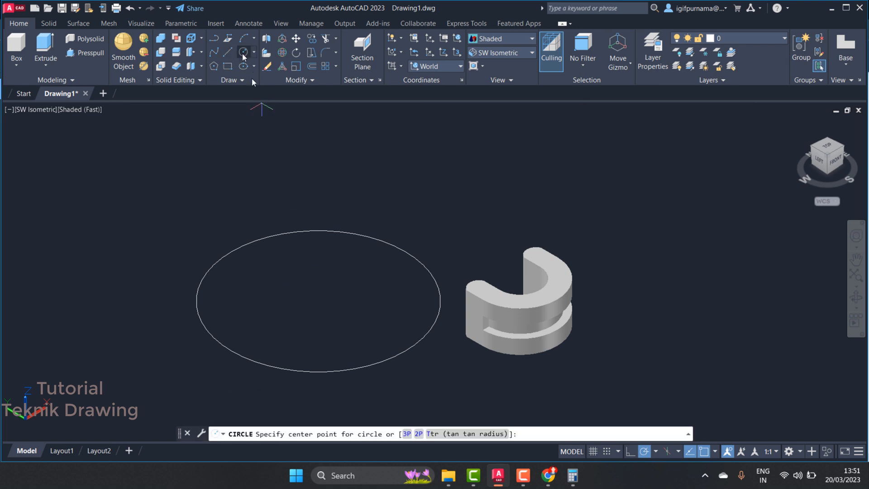
pyautogui.click(319, 300)
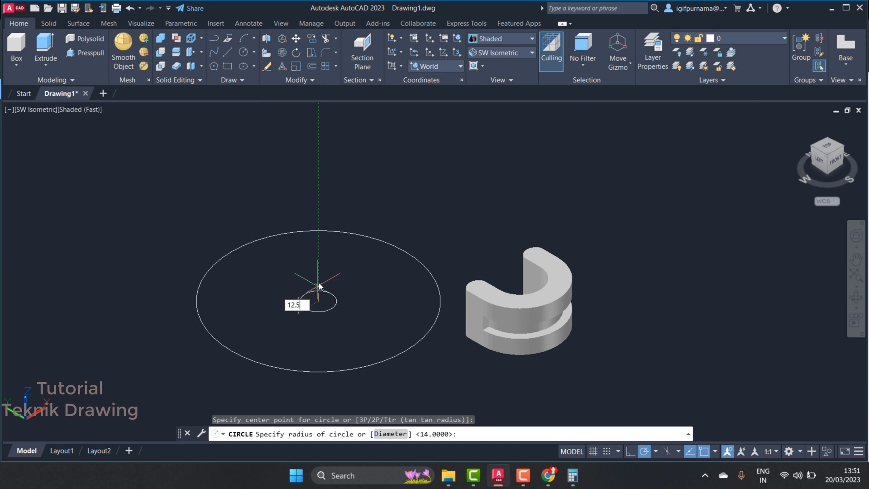
pyautogui.press('Return')
pyautogui.click(549, 475)
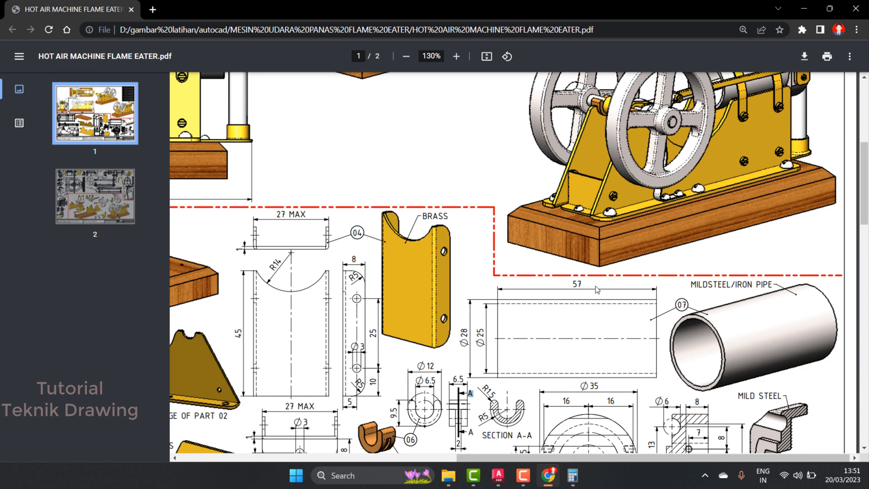
pyautogui.click(804, 8)
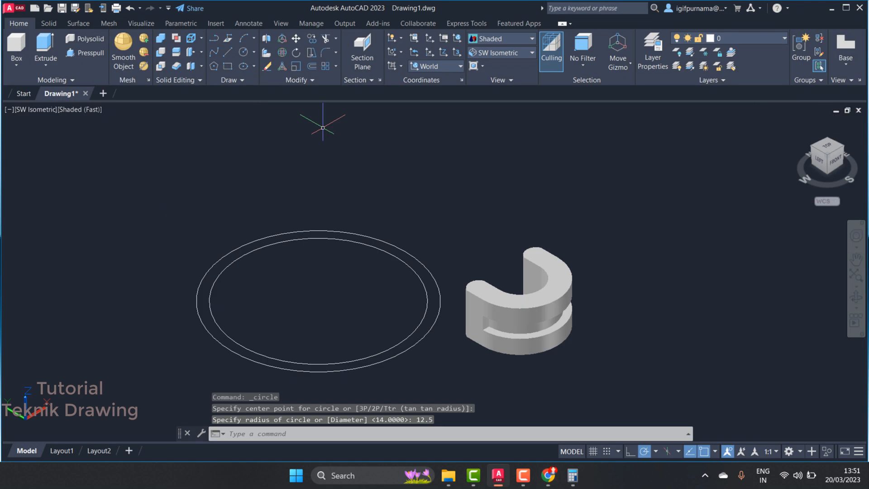
# Try to press-pull the area between the two concentric circles upward, and undo the extrusion.
pyautogui.click(90, 53)
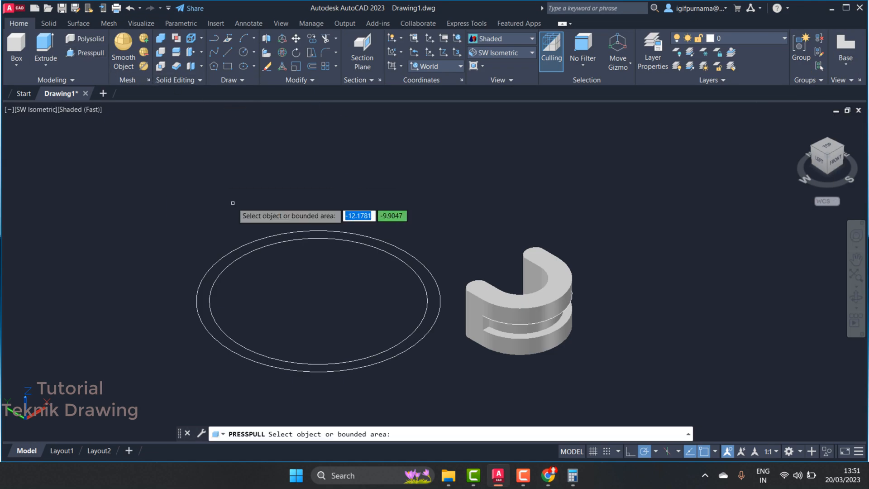
pyautogui.click(228, 263)
pyautogui.write('22.0828')
pyautogui.press('Return')
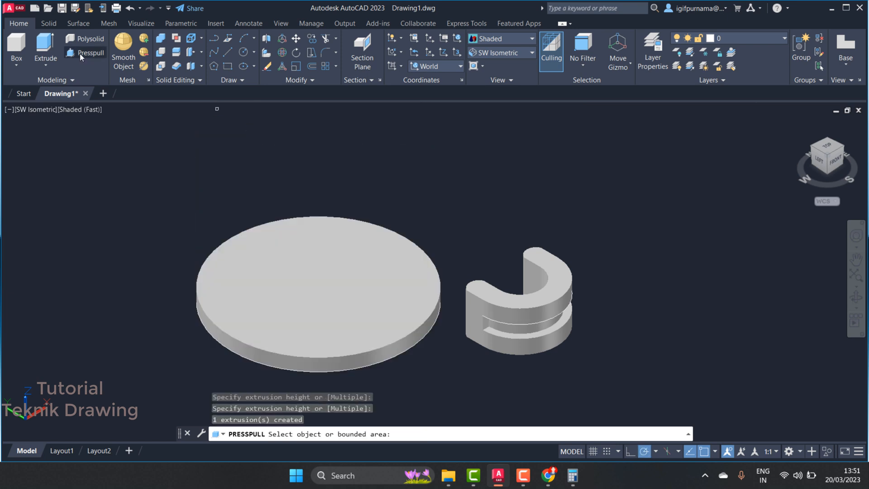
pyautogui.press('Return')
pyautogui.press('Escape')
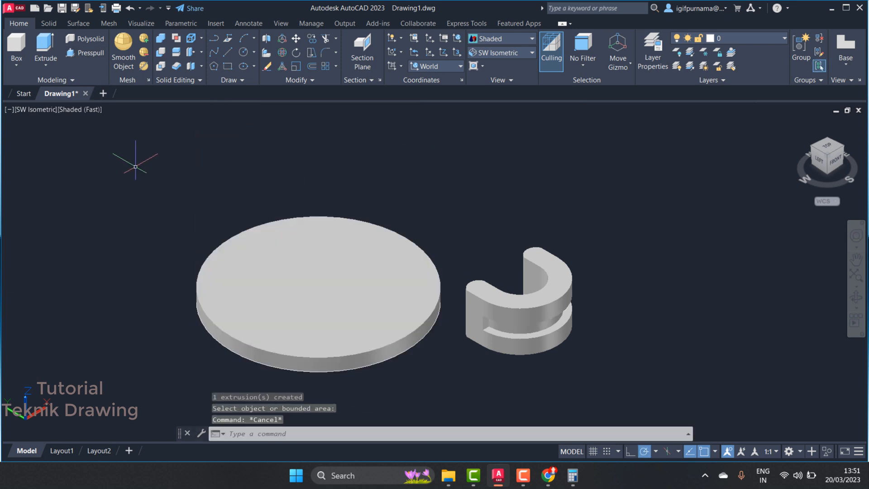
pyautogui.hotkey('ctrl', 'z')
# Check the pipe's length in the PDF and press-pull the inner 12.5-radius circle upward by 57.
pyautogui.click(84, 54)
pyautogui.scroll(3, 195, 274)
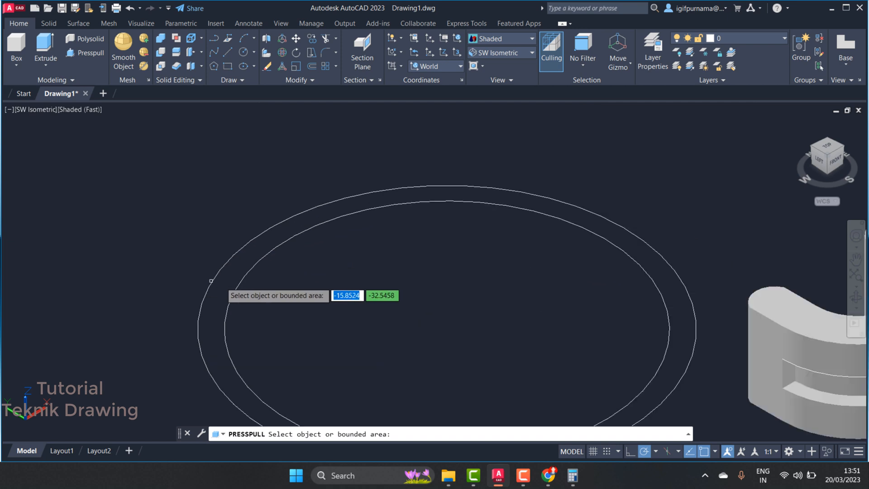
pyautogui.click(46, 45)
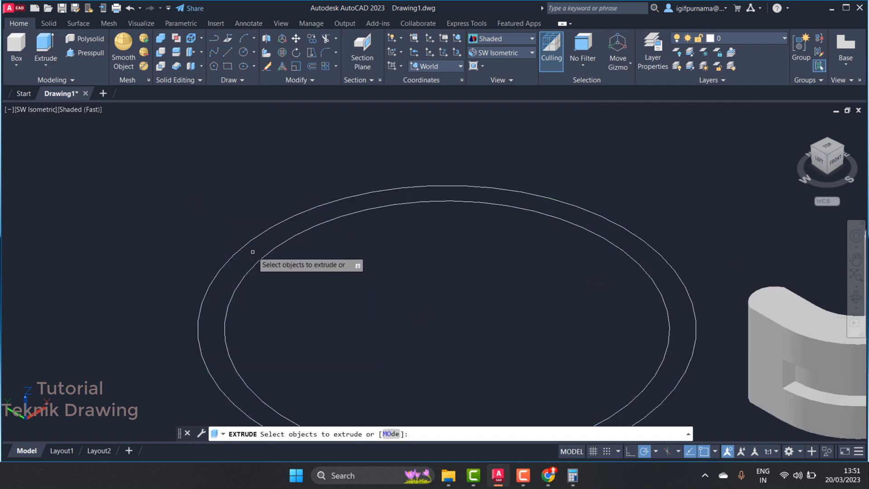
pyautogui.click(82, 53)
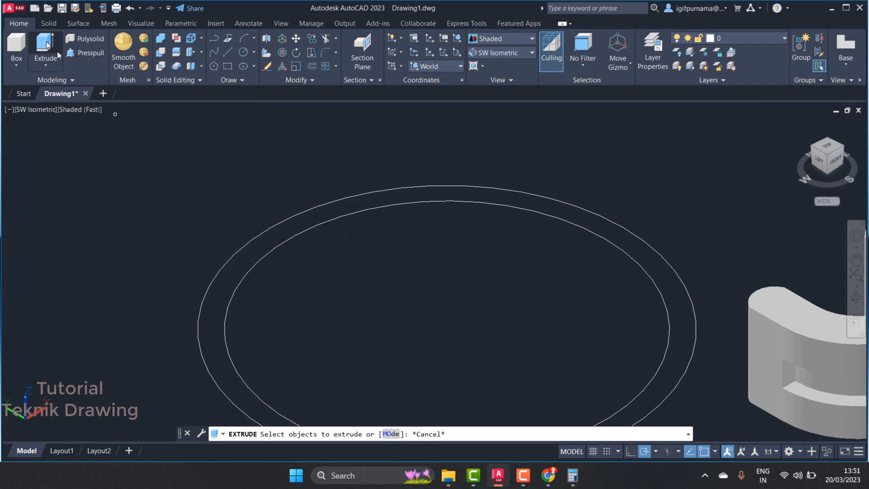
pyautogui.click(289, 247)
pyautogui.scroll(-3, 362, 248)
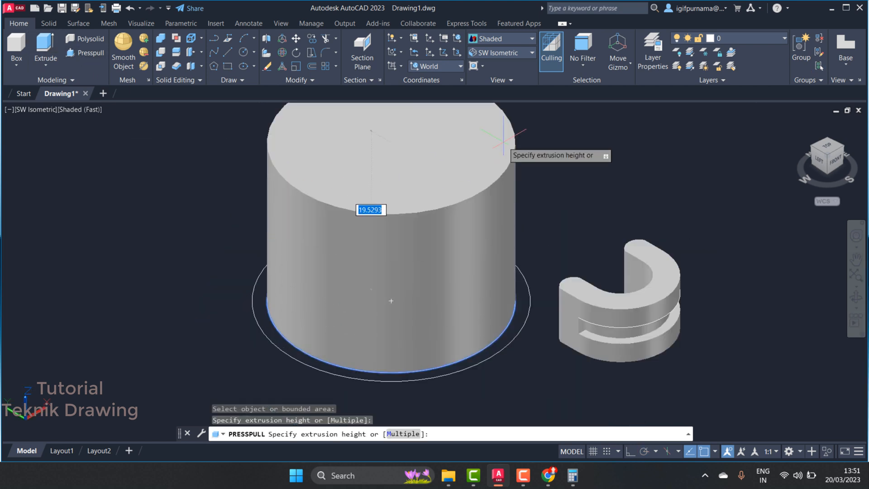
pyautogui.click(552, 482)
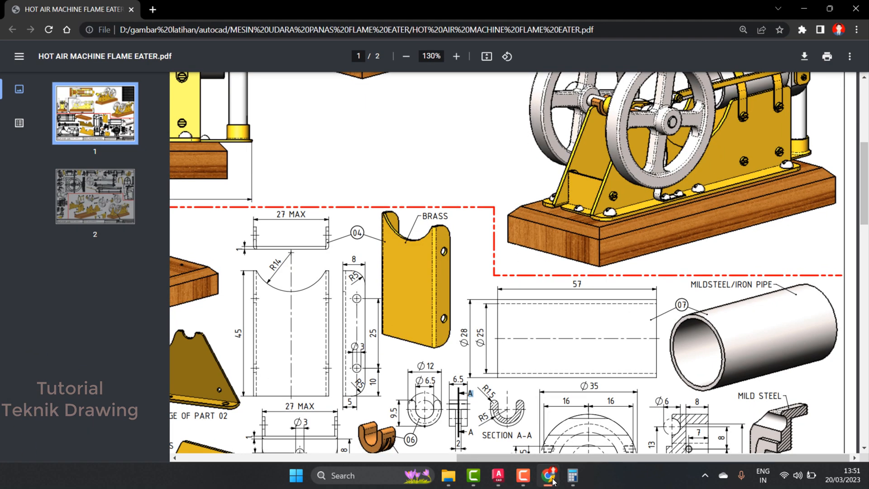
pyautogui.click(553, 480)
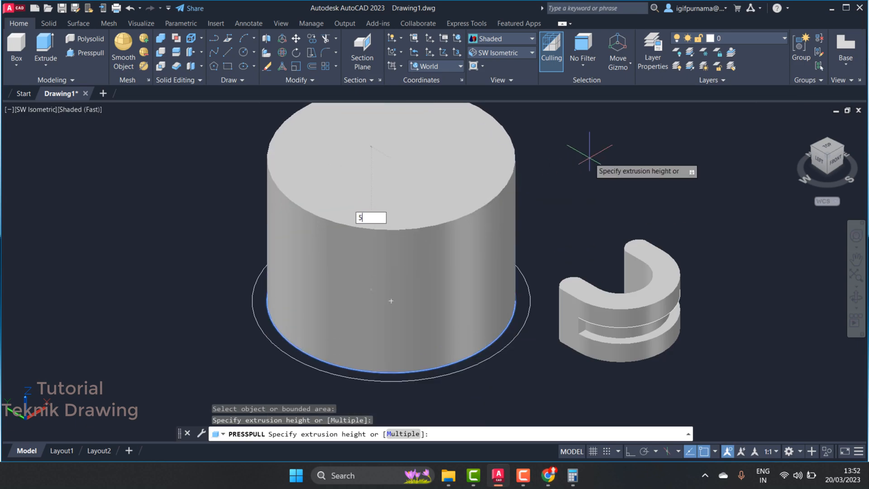
pyautogui.write('57')
pyautogui.press('Return')
# Press-pull the ring around the inner cylinder up to the cylinder's top edge and end the command.
pyautogui.click(523, 324)
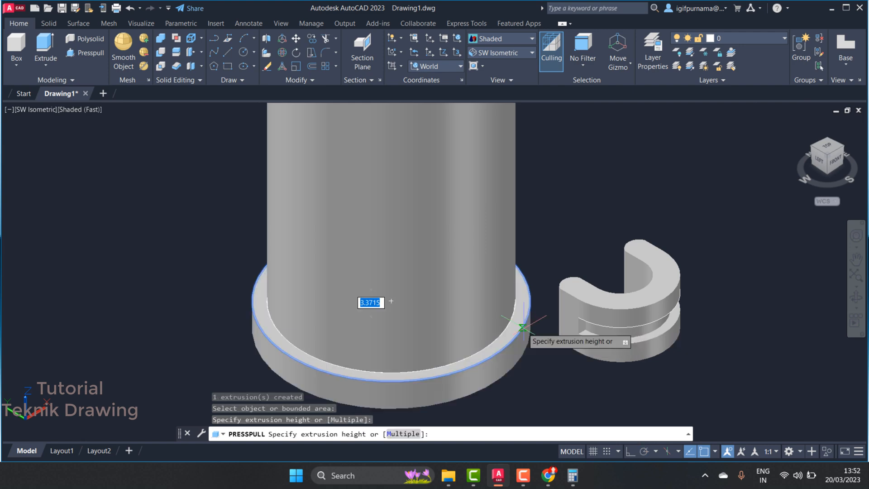
pyautogui.scroll(2, 520, 329)
pyautogui.scroll(-4, 519, 328)
pyautogui.click(481, 117)
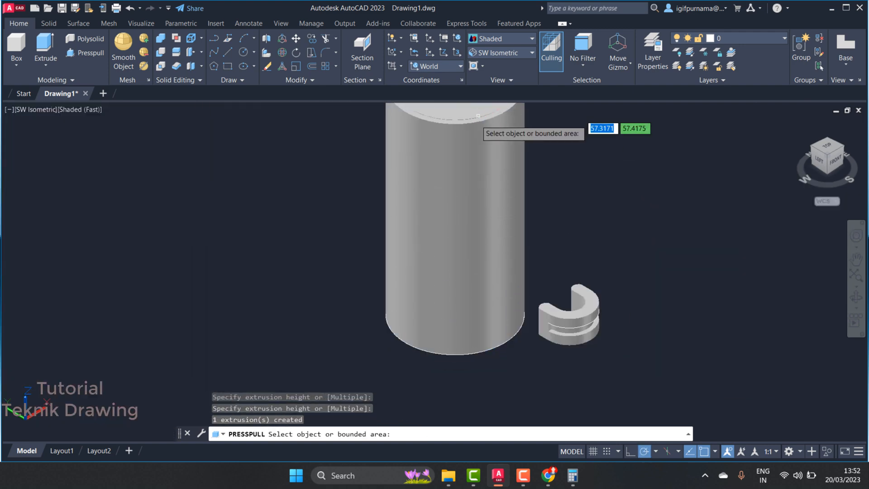
pyautogui.scroll(3, 366, 228)
pyautogui.scroll(-8, 366, 228)
pyautogui.press('Return')
pyautogui.scroll(3, 380, 183)
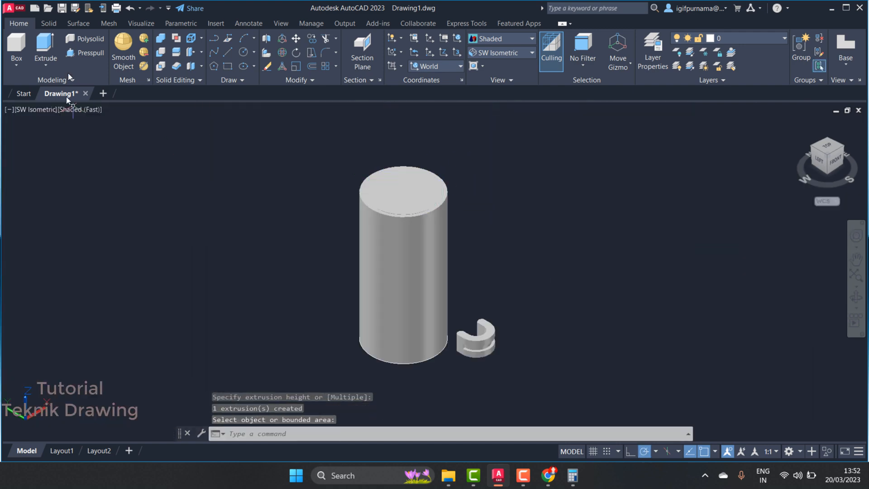
# Try to subtract one of the two overlapping cylinders from the other.
pyautogui.click(161, 53)
pyautogui.click(422, 279)
pyautogui.press('Return')
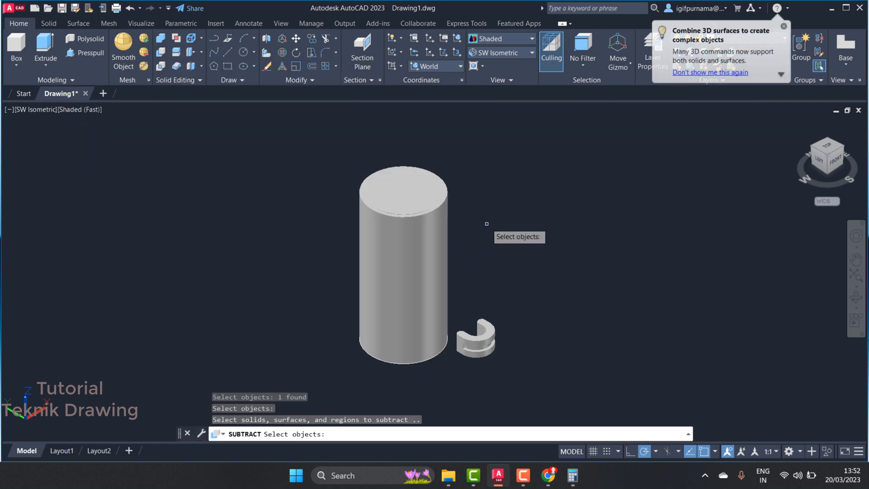
pyautogui.scroll(3, 417, 188)
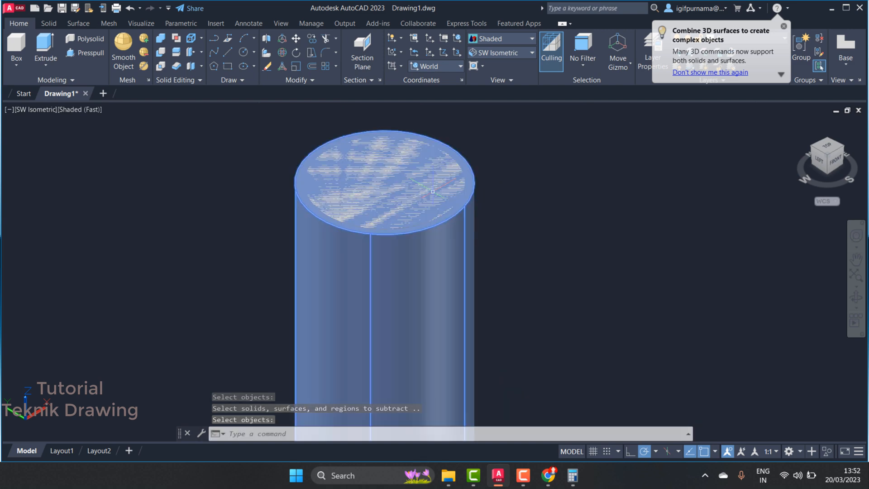
# Subtract the inner cylinder from the outer cylinder to hollow out the pipe.
pyautogui.click(161, 64)
pyautogui.click(435, 253)
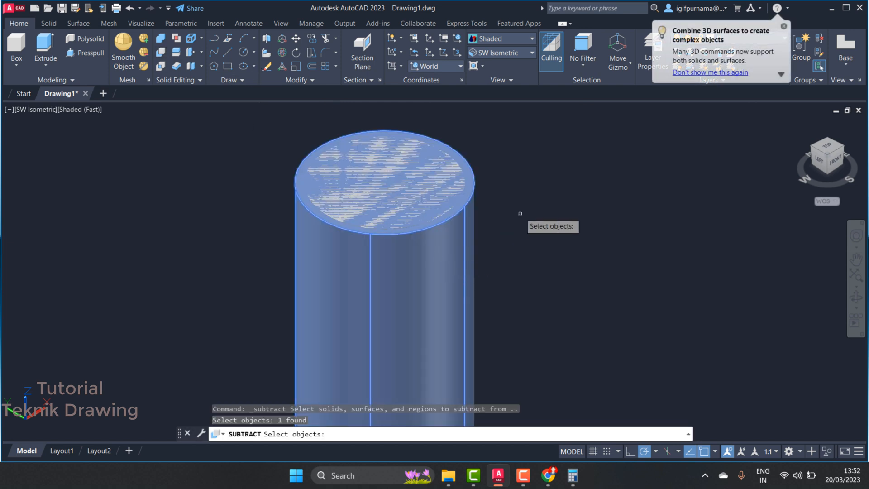
pyautogui.press('Return')
pyautogui.click(378, 172)
pyautogui.press('Return')
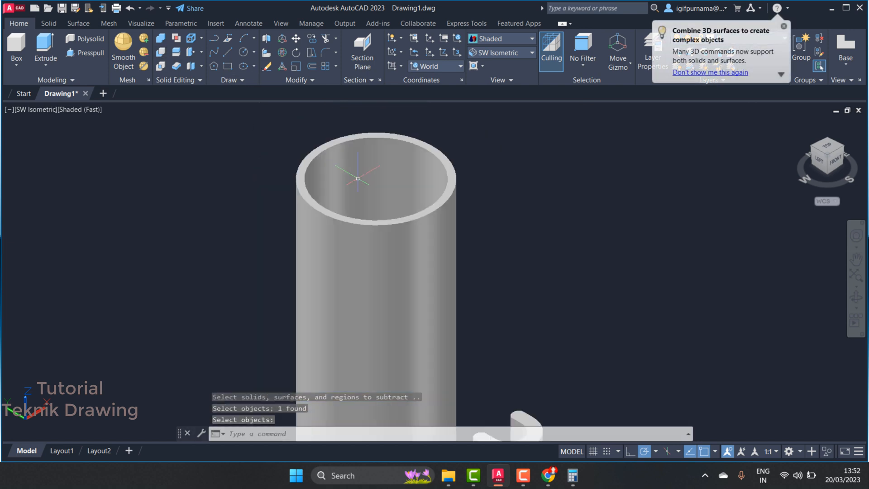
# Move the hollow pipe off its source circles to the empty area beyond the U part.
pyautogui.scroll(-5, 358, 178)
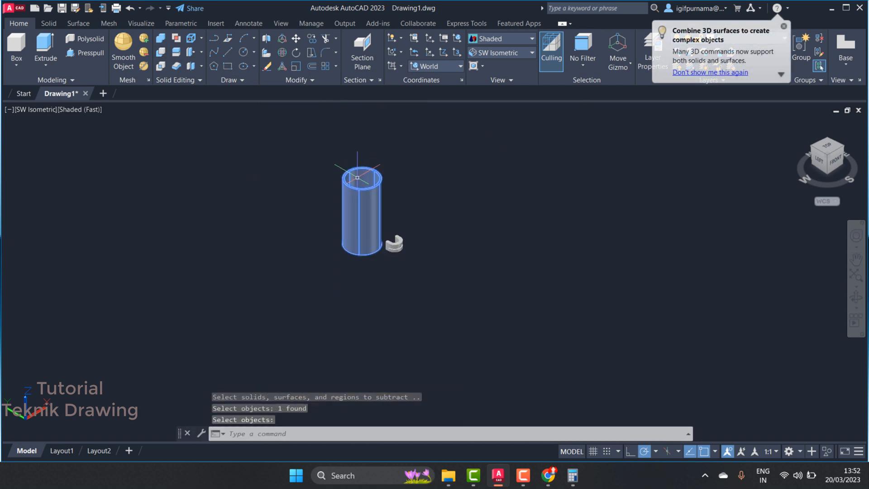
pyautogui.click(296, 38)
pyautogui.scroll(2, 377, 174)
pyautogui.click(375, 235)
pyautogui.press('Return')
pyautogui.click(365, 218)
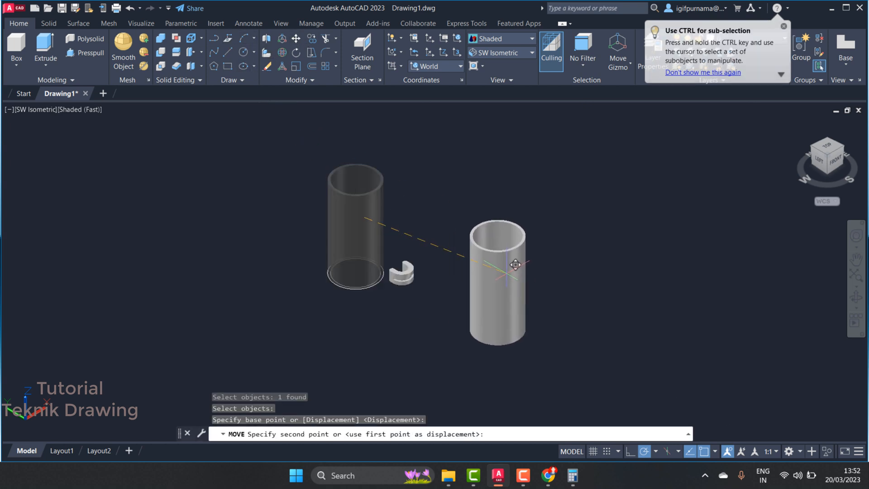
pyautogui.click(515, 265)
# Move the U part away from the circles to the far side of the pipe.
pyautogui.click(296, 39)
pyautogui.click(442, 293)
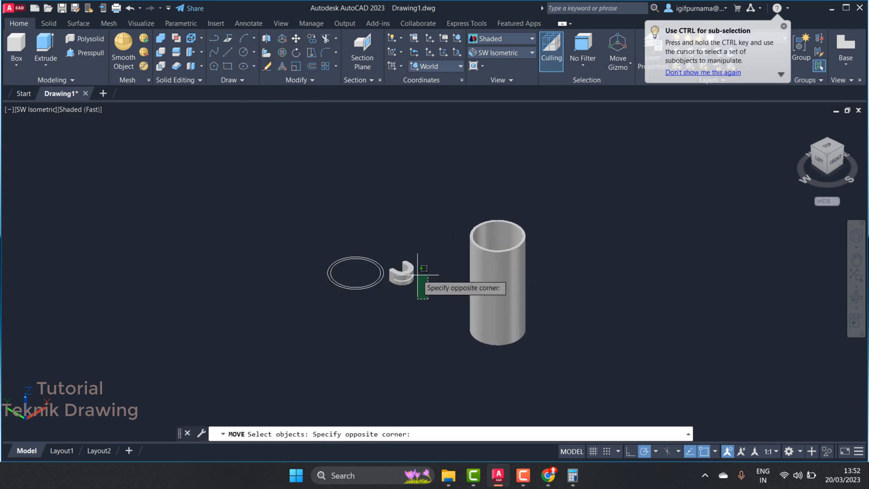
pyautogui.click(399, 271)
pyautogui.press('Return')
pyautogui.click(402, 268)
pyautogui.click(622, 295)
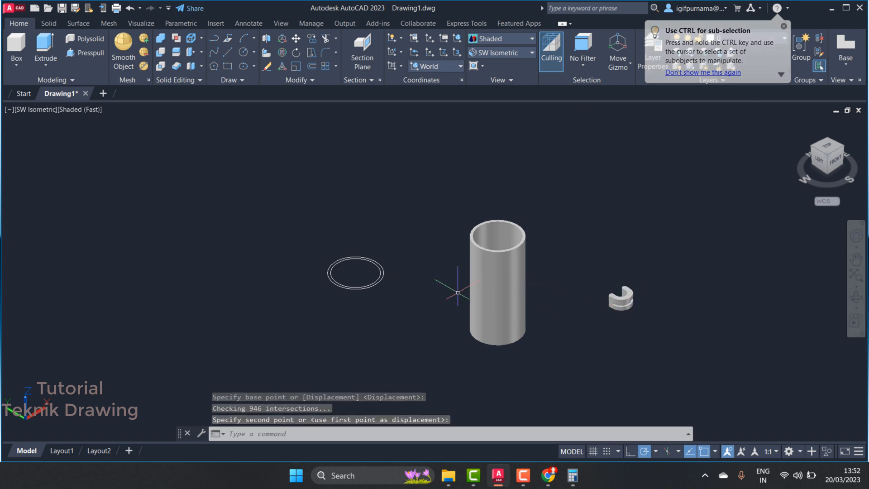
# Erase the two leftover concentric construction circles.
pyautogui.click(267, 66)
pyautogui.click(403, 325)
pyautogui.click(249, 196)
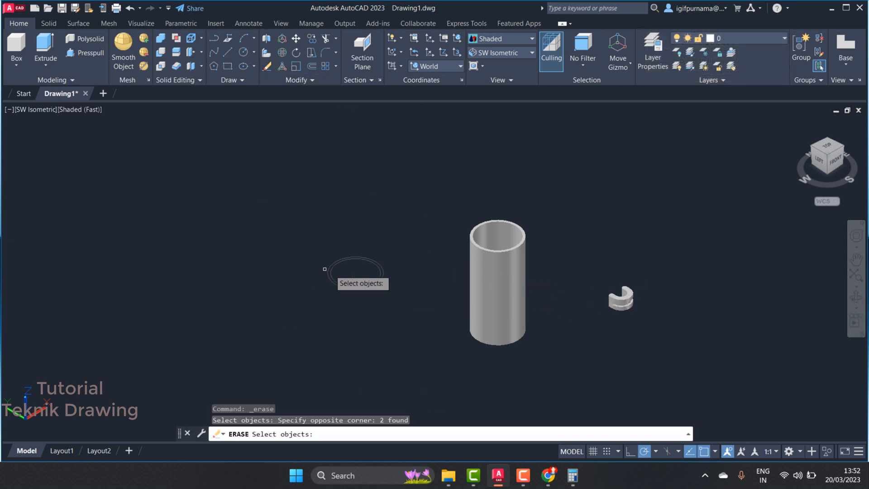
pyautogui.press('Return')
pyautogui.click(518, 481)
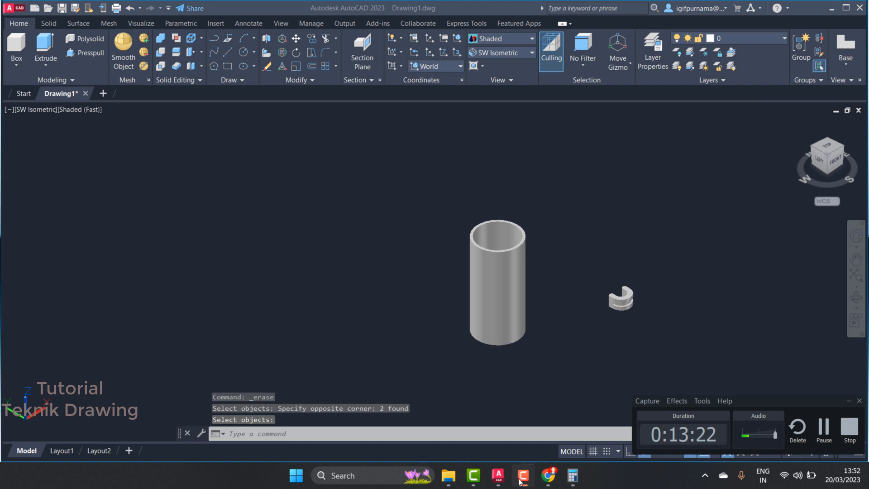
pyautogui.scroll(5, 544, 324)
pyautogui.scroll(-6, 472, 317)
pyautogui.scroll(2, 538, 308)
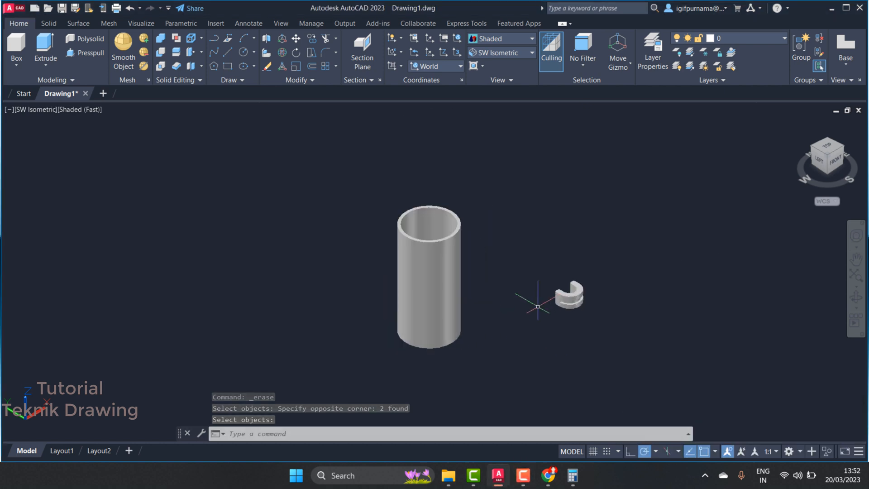
pyautogui.moveTo(499, 476)
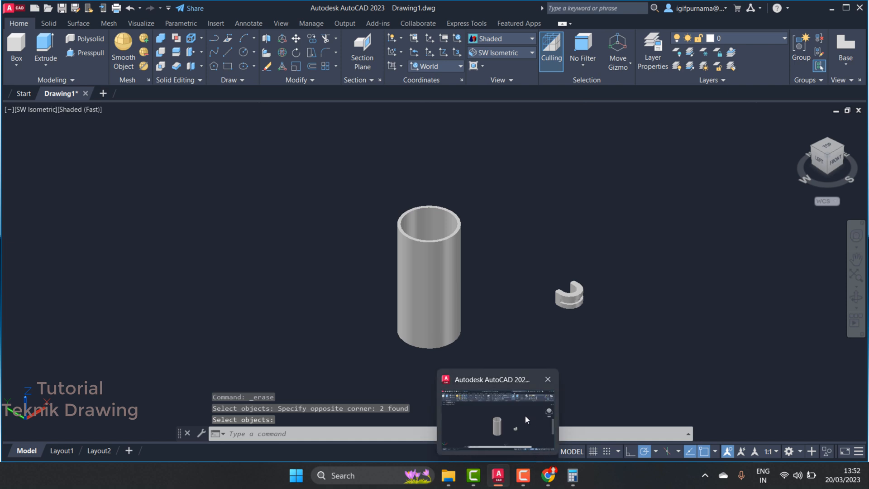
pyautogui.click(523, 476)
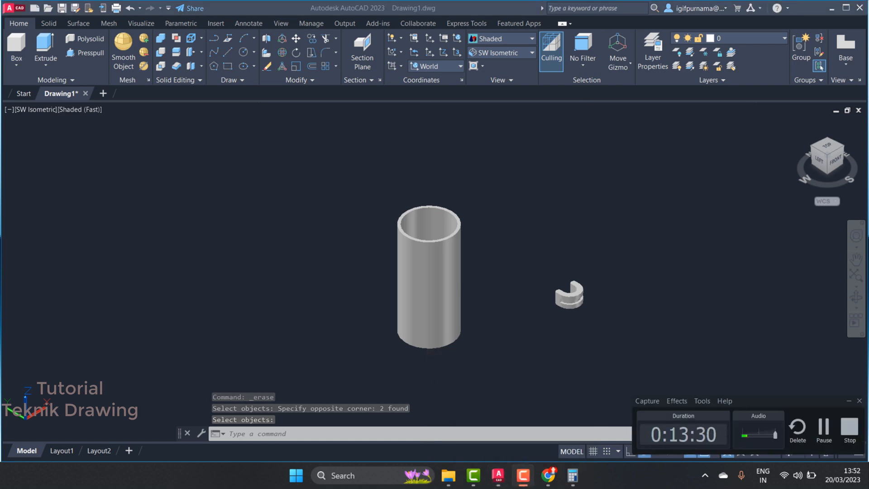
pyautogui.click(523, 475)
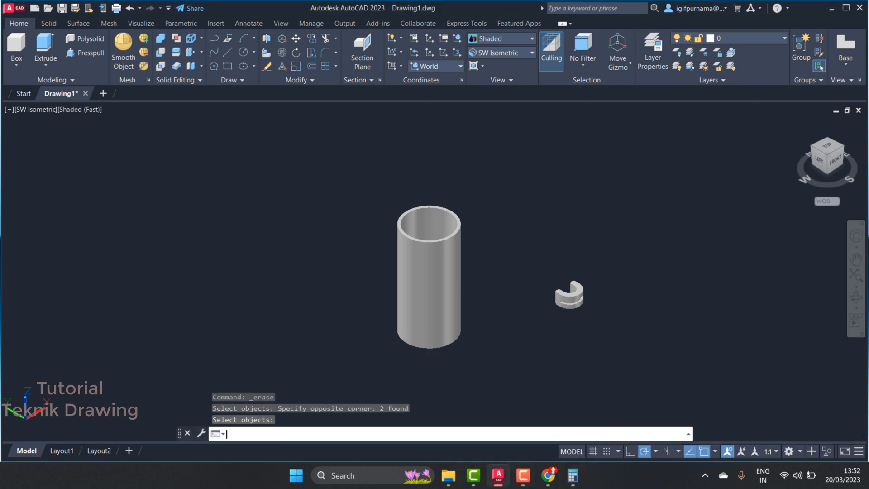
pyautogui.click(503, 483)
pyautogui.click(502, 482)
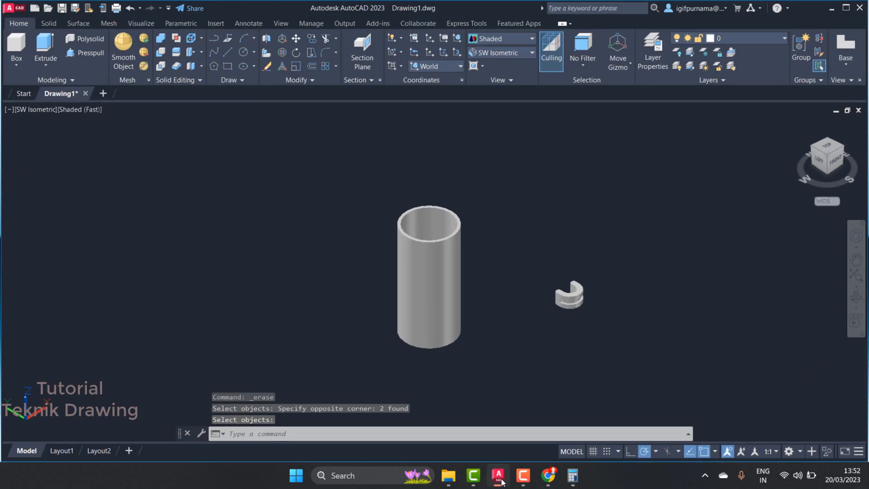
# Switch to the PDF in Chrome and examine the dimensions of part 08 and the part drawings on sheet 2.
pyautogui.click(548, 475)
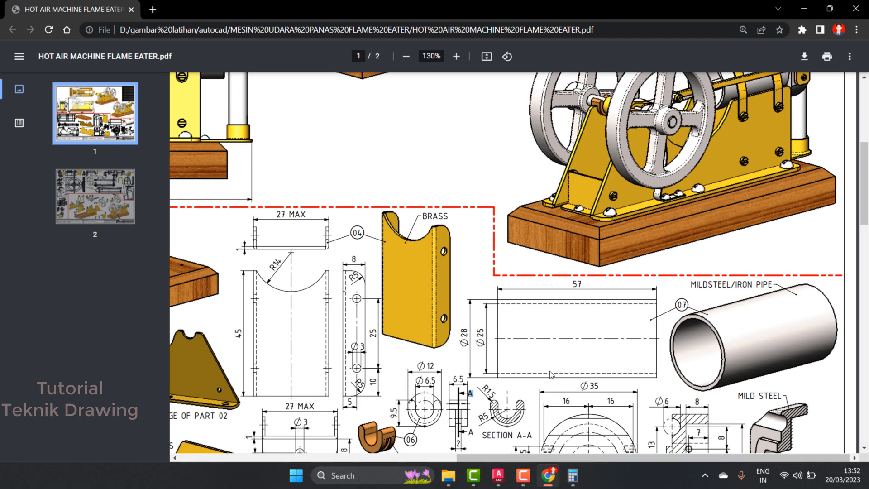
pyautogui.keyDown('ctrl'); pyautogui.scroll(-5, 521, 346); pyautogui.keyUp('ctrl')
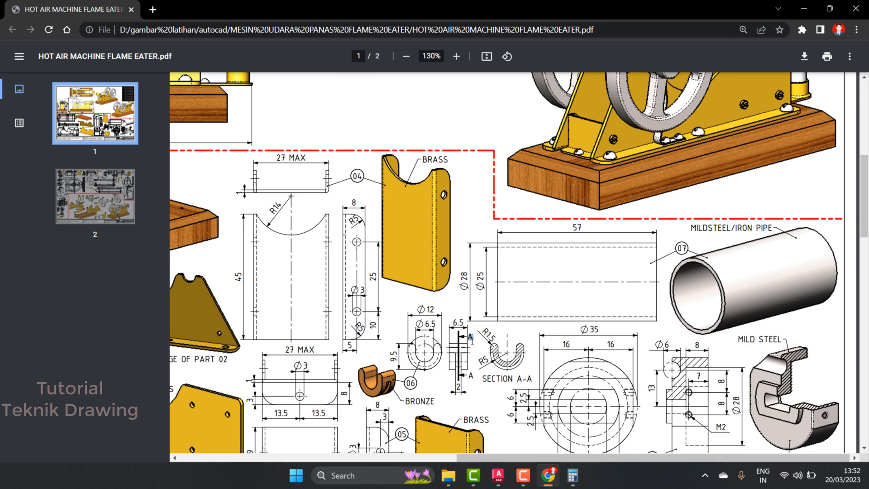
pyautogui.keyDown('ctrl'); pyautogui.scroll(6, 502, 347); pyautogui.keyUp('ctrl')
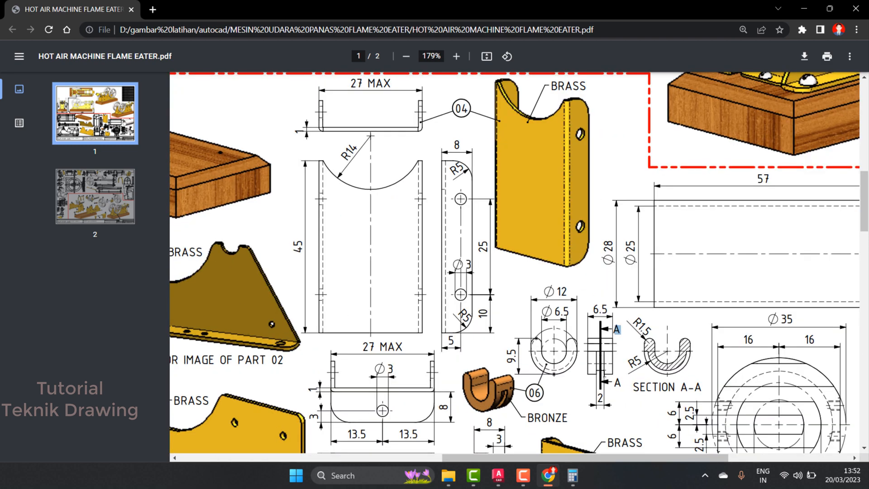
pyautogui.scroll(-5, 547, 354)
pyautogui.hscroll(5, 546, 354)
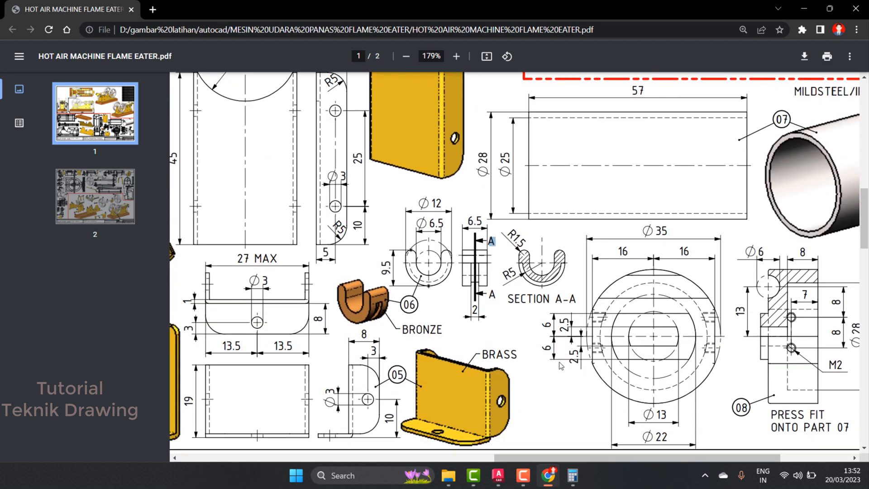
pyautogui.click(544, 351)
pyautogui.moveTo(521, 458); pyautogui.dragTo(541, 459)
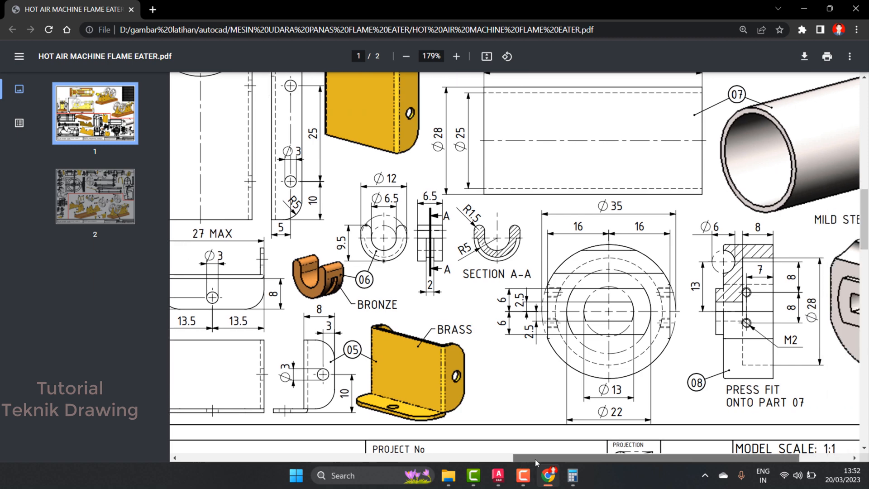
pyautogui.scroll(1, 515, 338)
pyautogui.scroll(5, 515, 337)
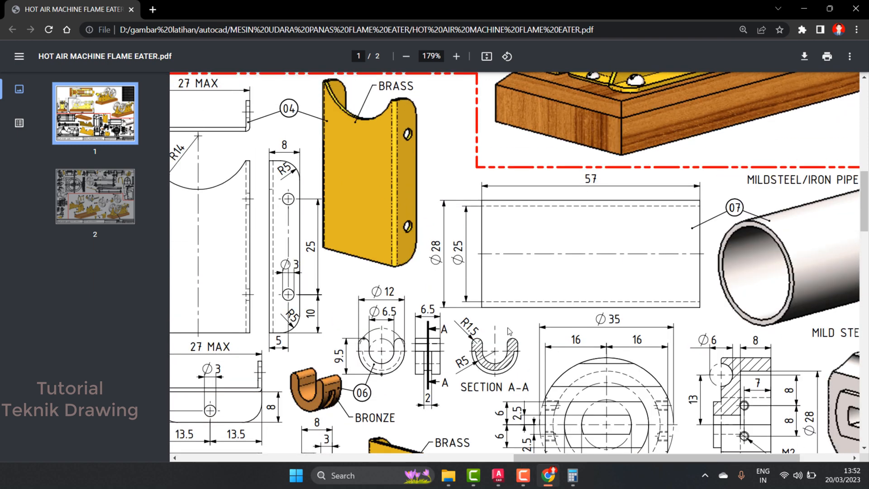
pyautogui.keyDown('ctrl'); pyautogui.scroll(-3, 509, 331); pyautogui.keyUp('ctrl')
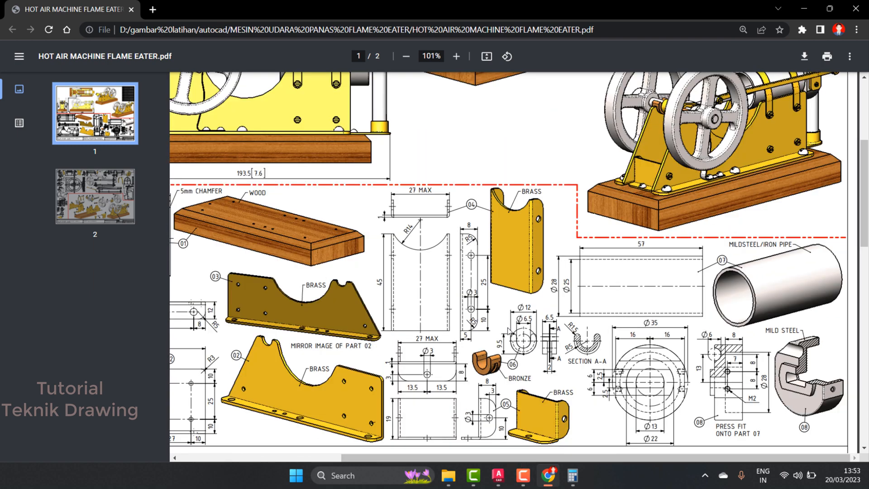
pyautogui.scroll(-8, 509, 331)
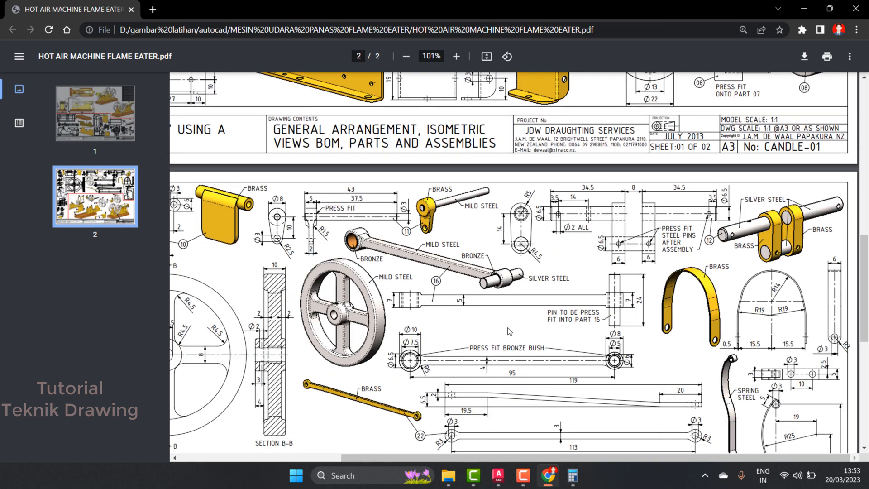
# Examine the exploded assembly views and remaining part details on sheet 2, and return to the part 07 and 08 drawings on sheet 1.
pyautogui.scroll(-4, 510, 331)
pyautogui.scroll(-3, 509, 330)
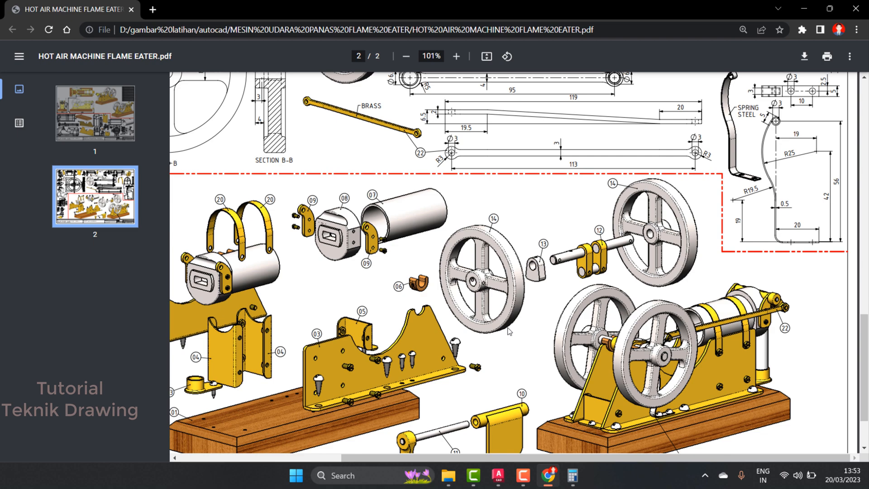
pyautogui.scroll(5, 510, 331)
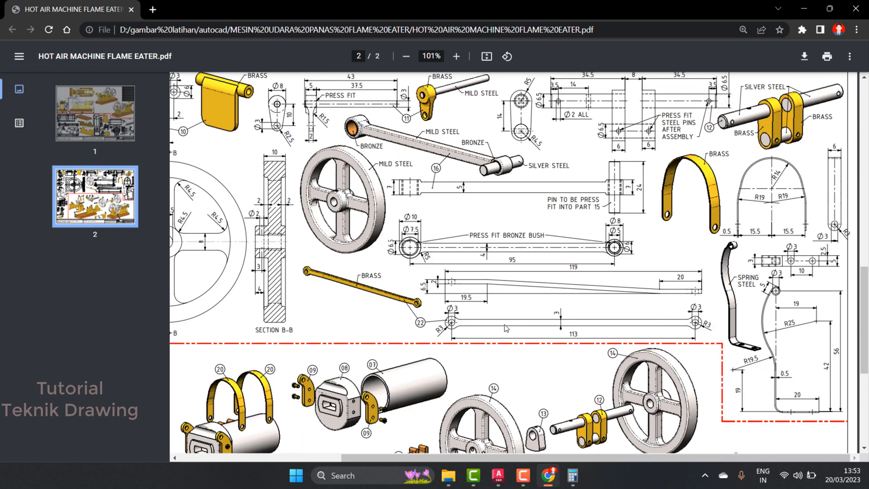
pyautogui.scroll(2, 646, 225)
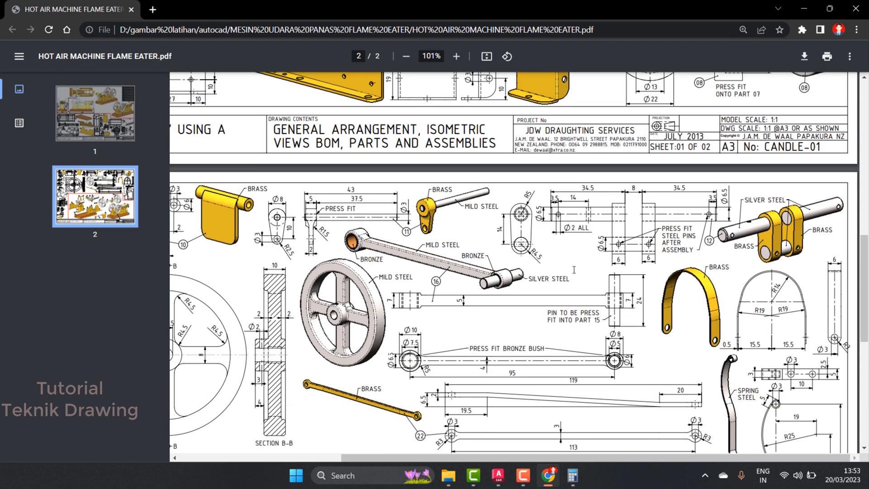
pyautogui.scroll(-5, 574, 269)
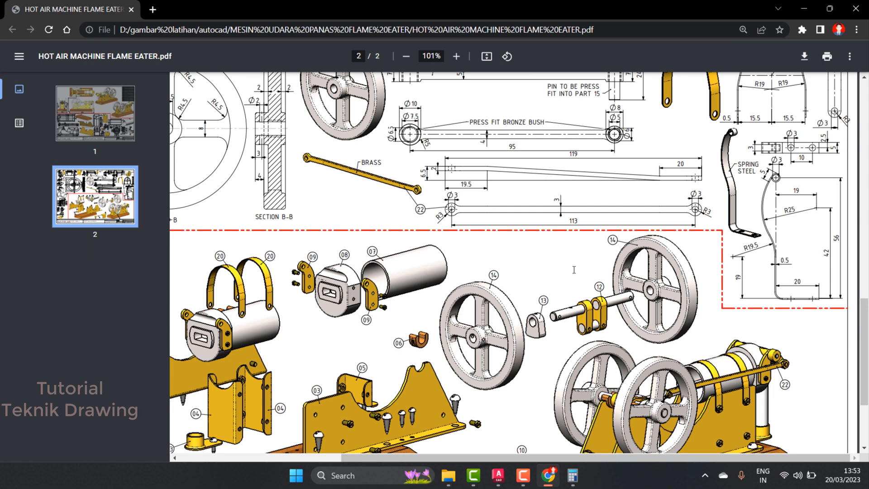
pyautogui.scroll(-3, 574, 269)
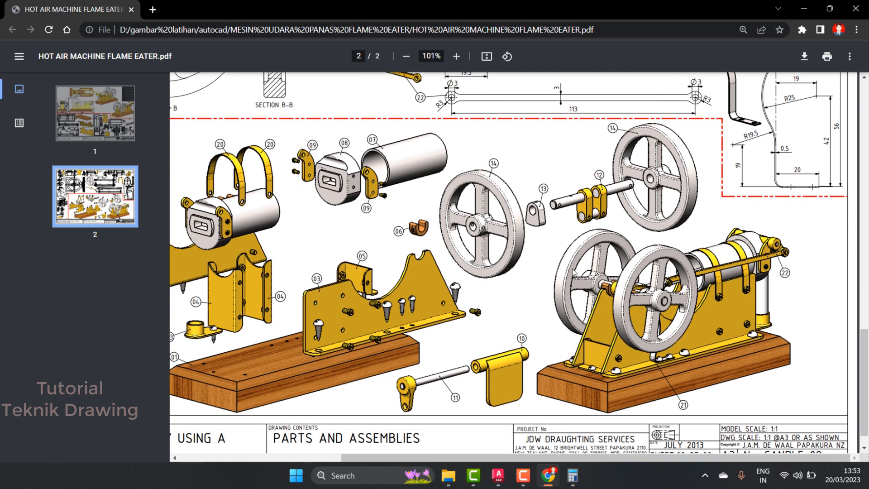
pyautogui.scroll(3, 574, 271)
pyautogui.scroll(12, 574, 272)
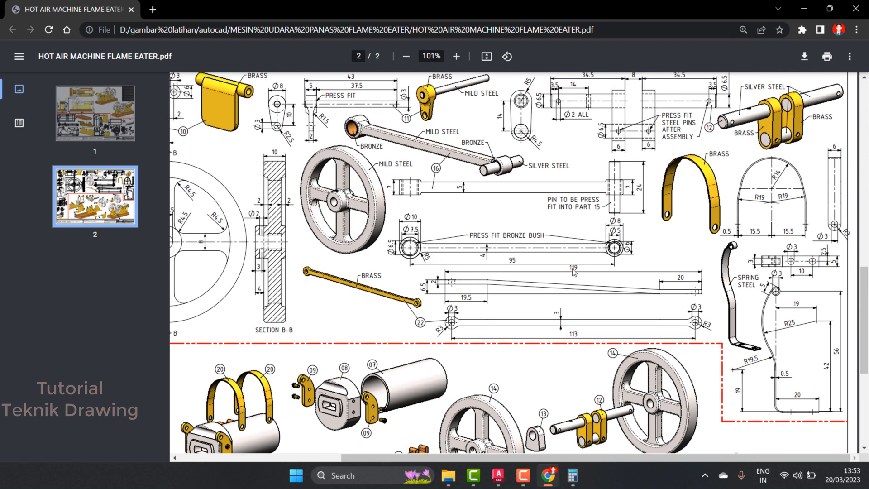
pyautogui.scroll(4, 574, 272)
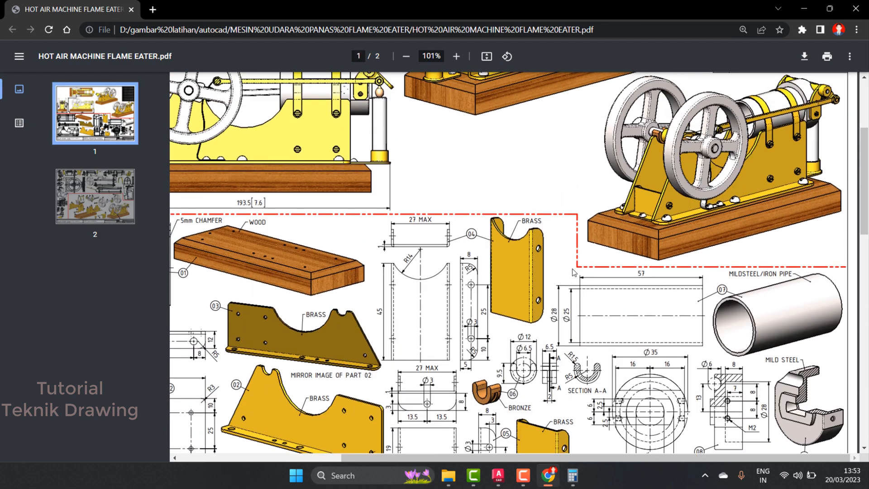